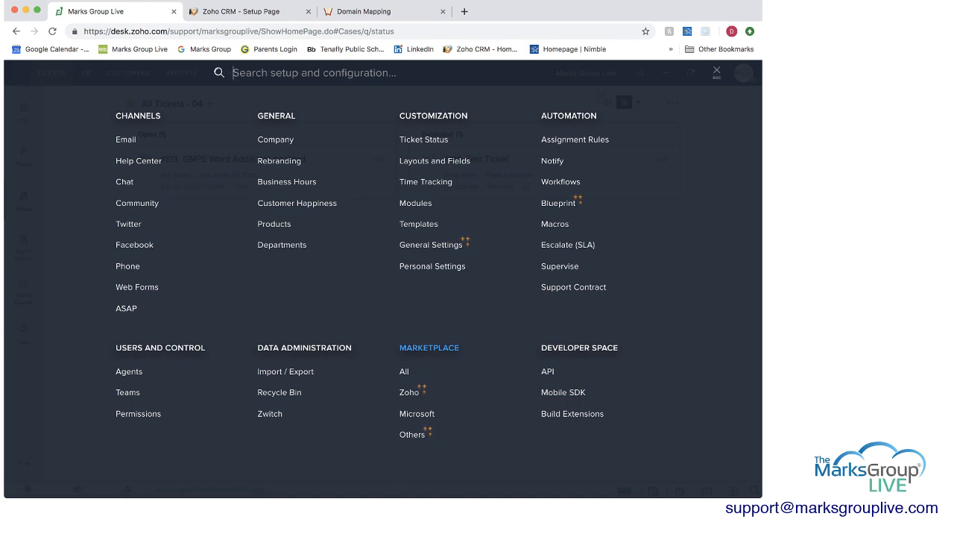
- View the Zoho CRM integration in the marketplace settings and look up the Zoho Service Communication key in Zoho CRM, returning to Zoho Desk
click(409, 393)
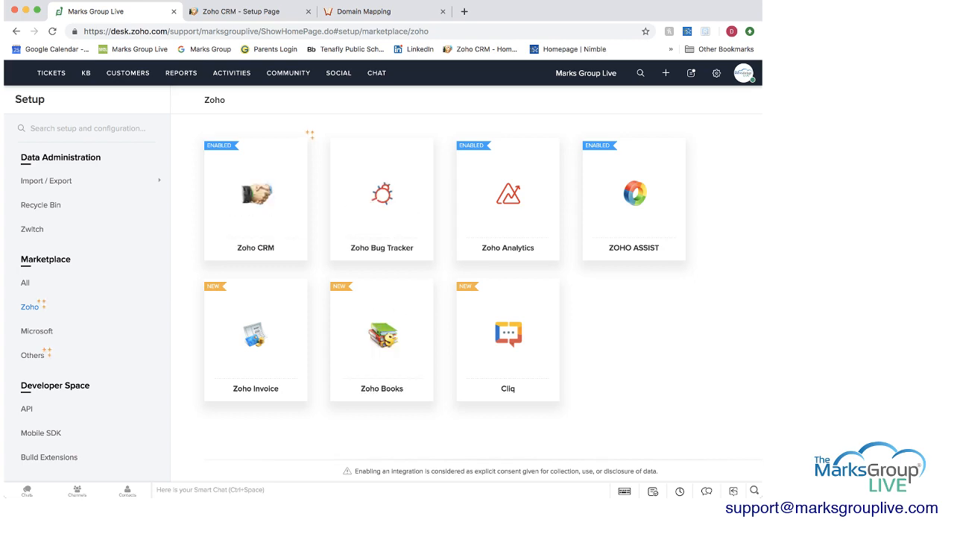
click(256, 243)
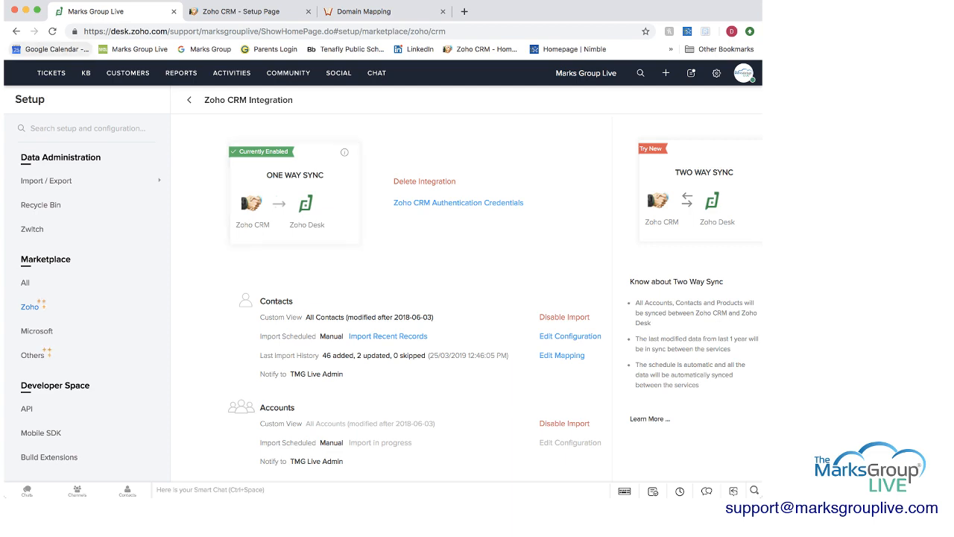
click(249, 11)
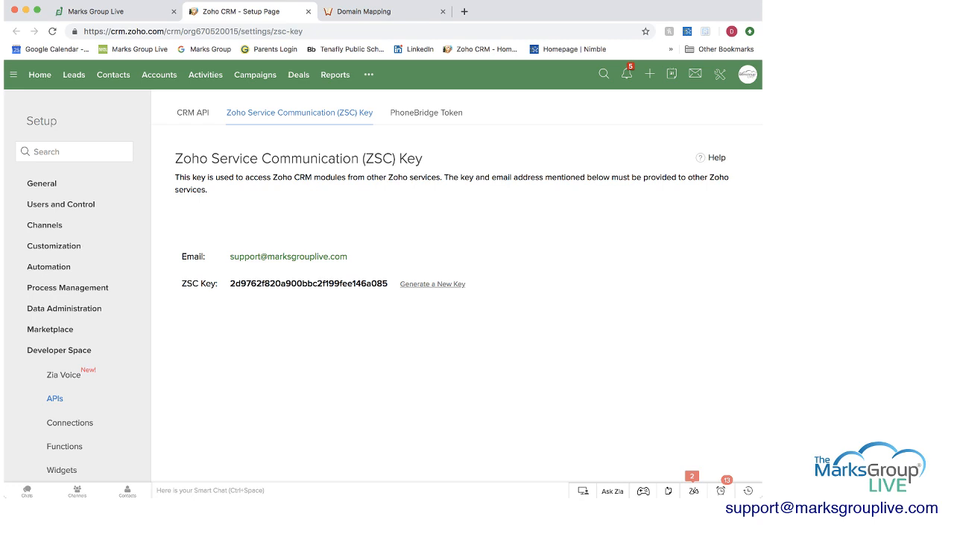
click(112, 12)
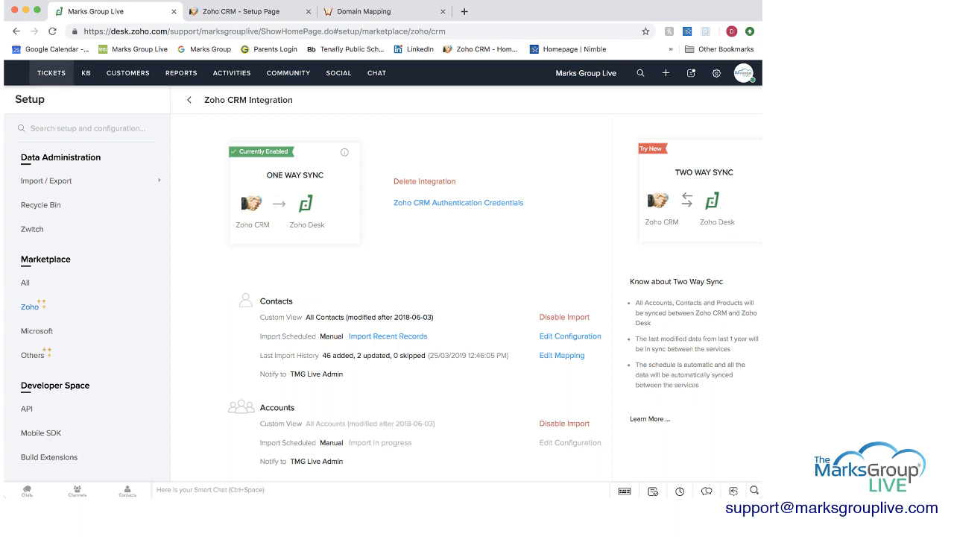
- Look through the list of all customer contacts in Zoho Desk
click(128, 72)
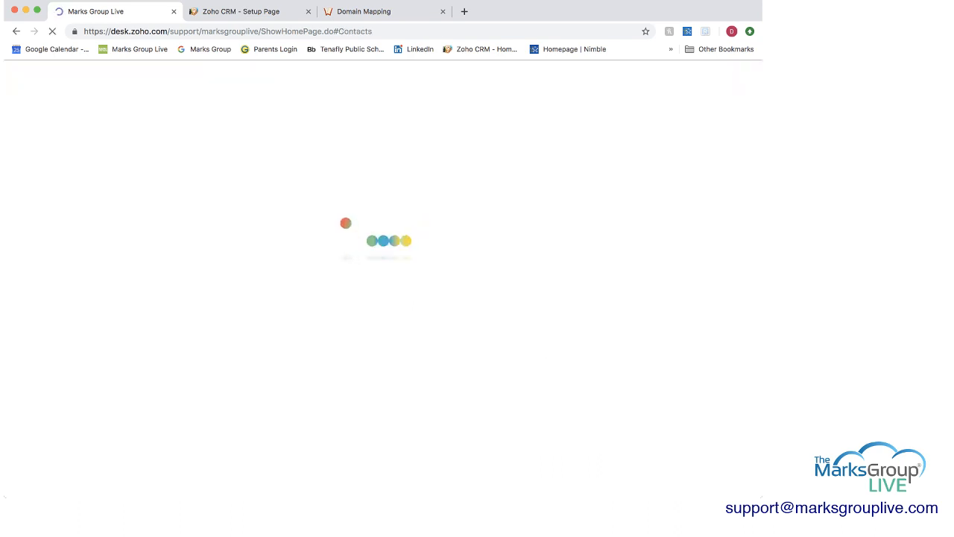
scroll(447, 189, down, 1)
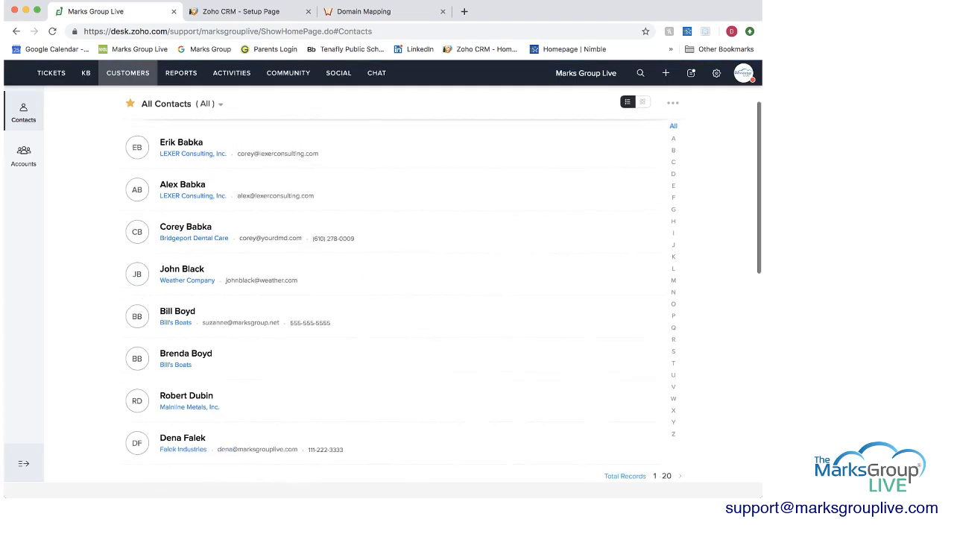
scroll(447, 188, down, 5)
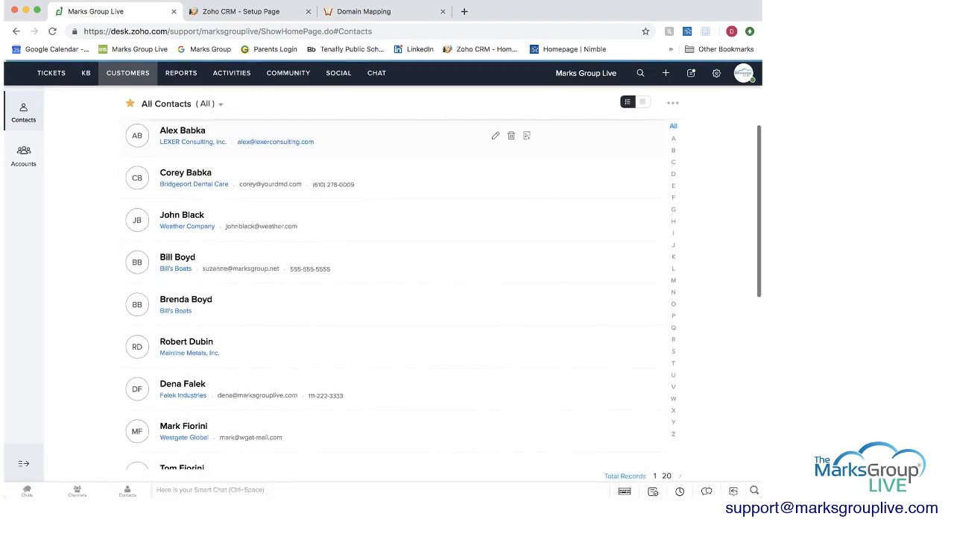
scroll(447, 179, down, 6)
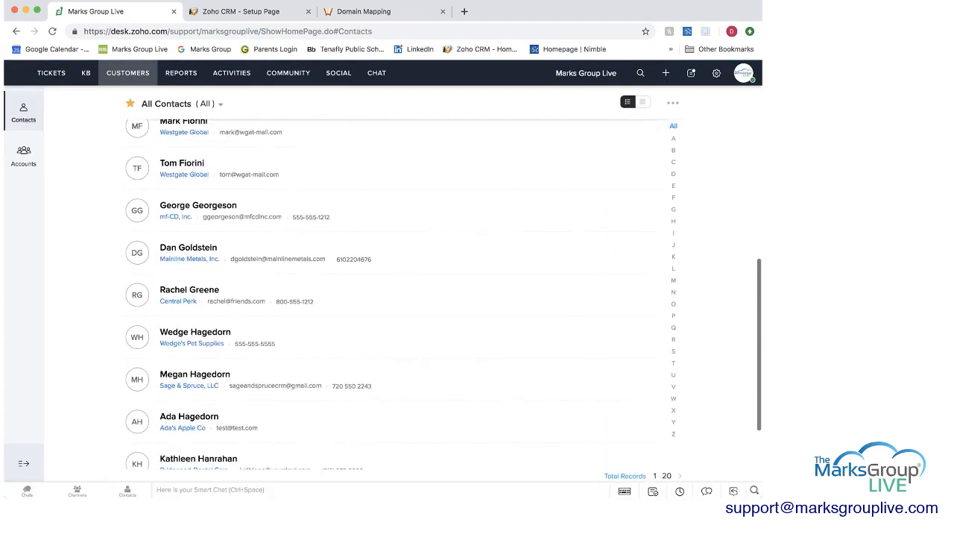
scroll(448, 179, down, 2)
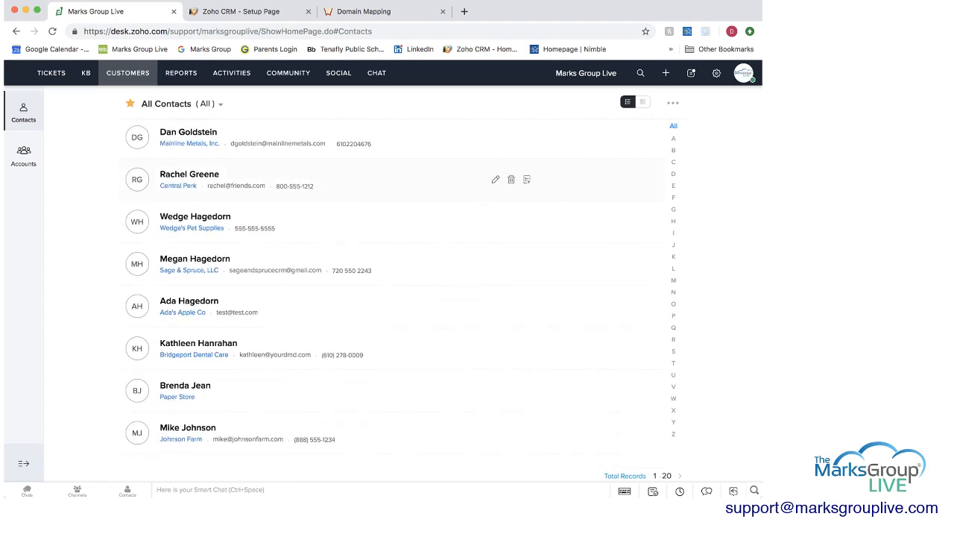
scroll(447, 180, up, 12)
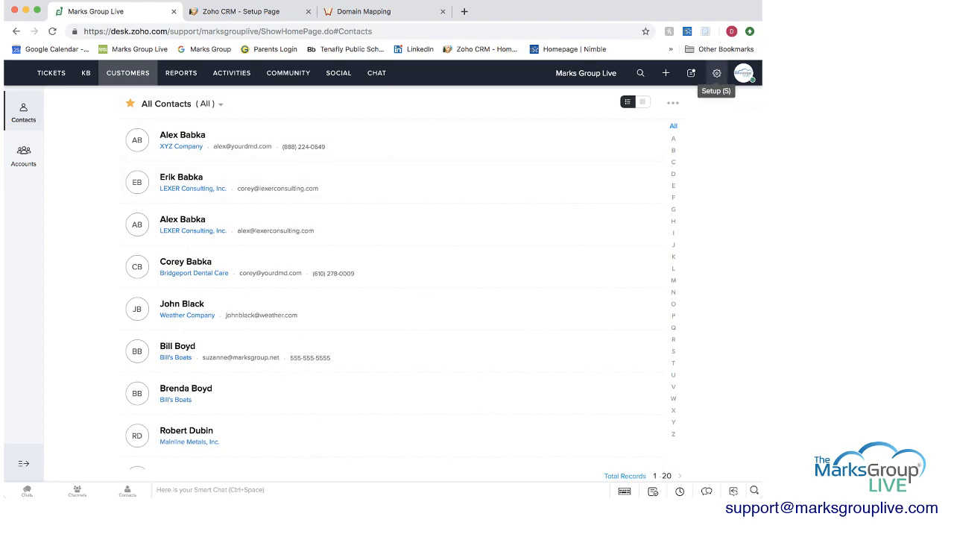
- Review the company's editable details and address information in the general setup, leaving without saving
click(716, 72)
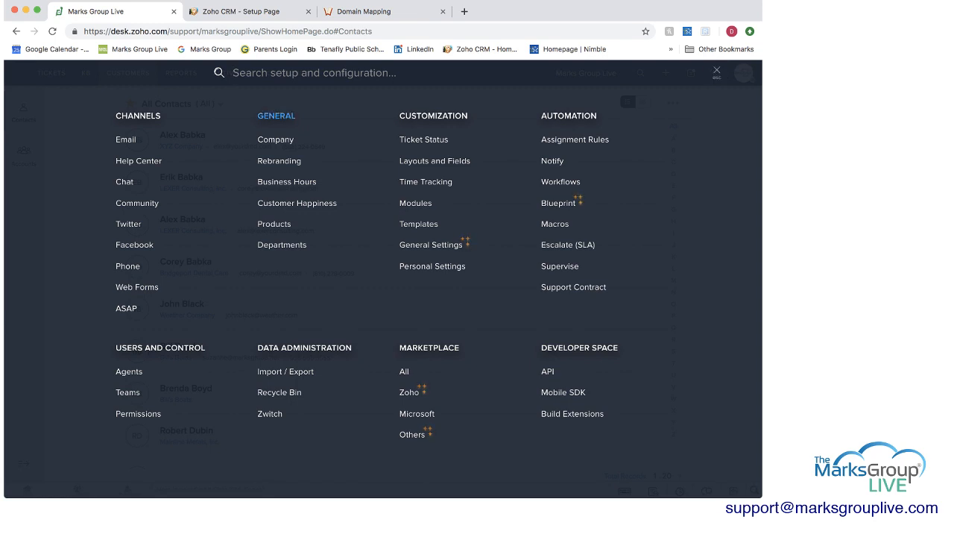
click(276, 116)
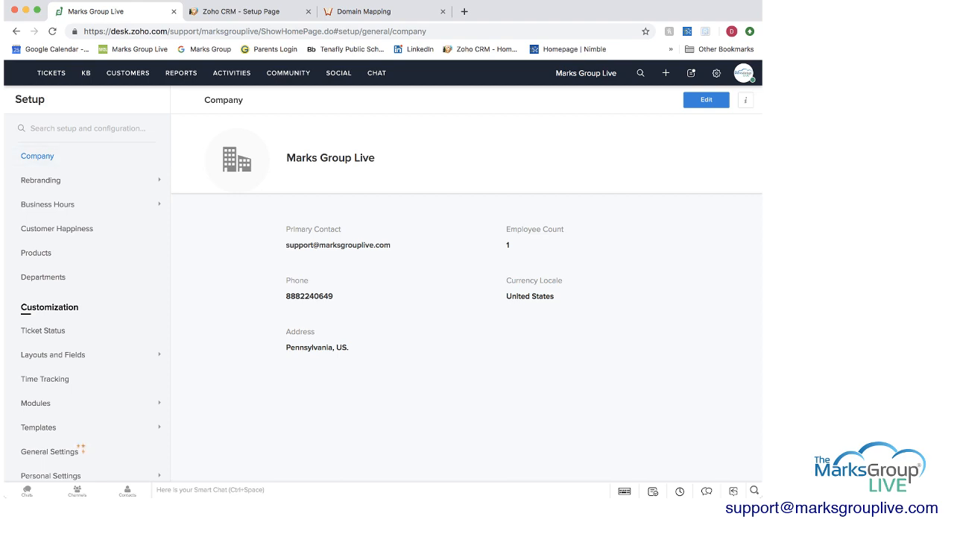
click(706, 99)
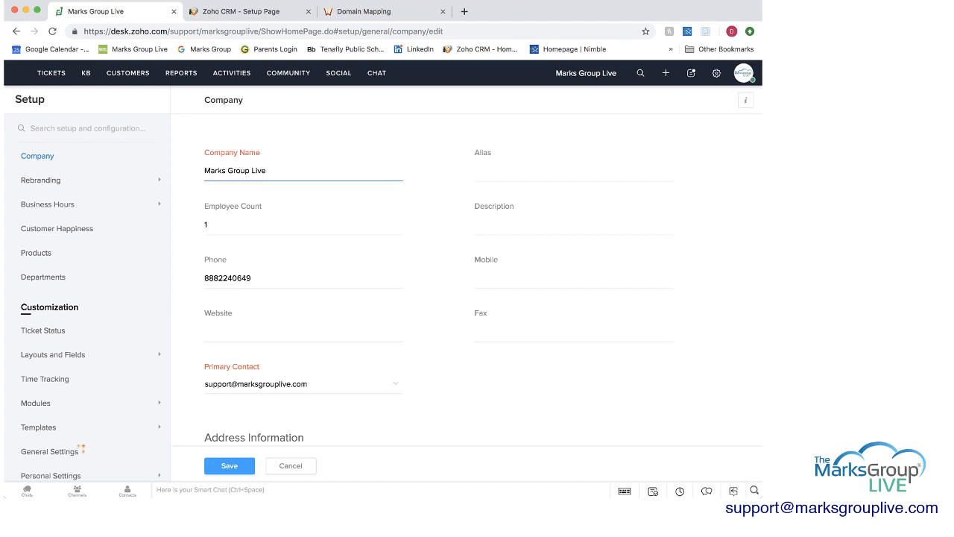
scroll(466, 299, down, 5)
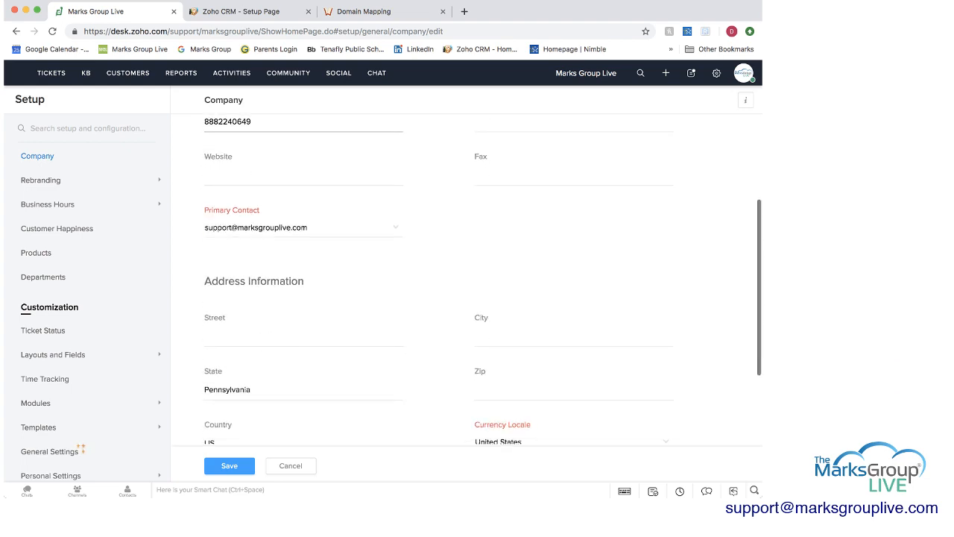
scroll(483, 281, down, 2)
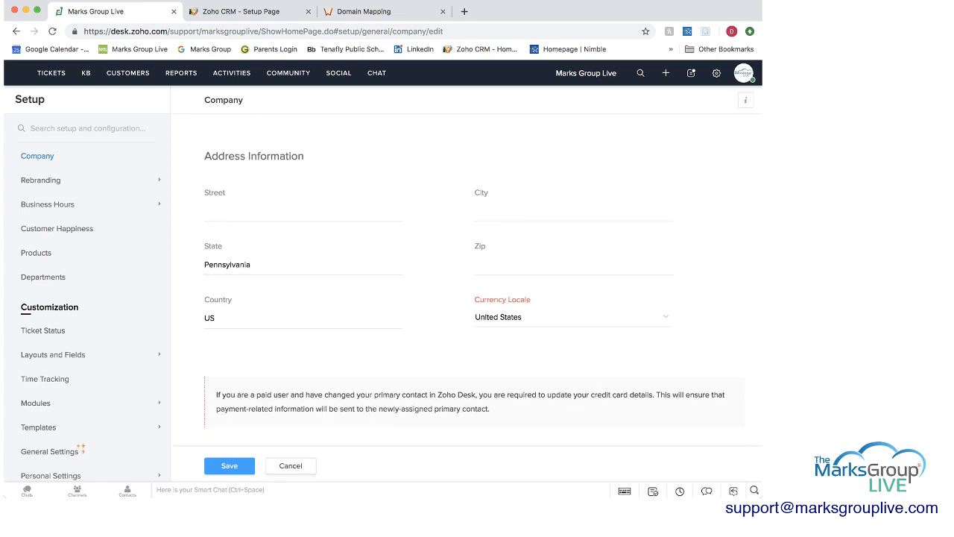
click(291, 465)
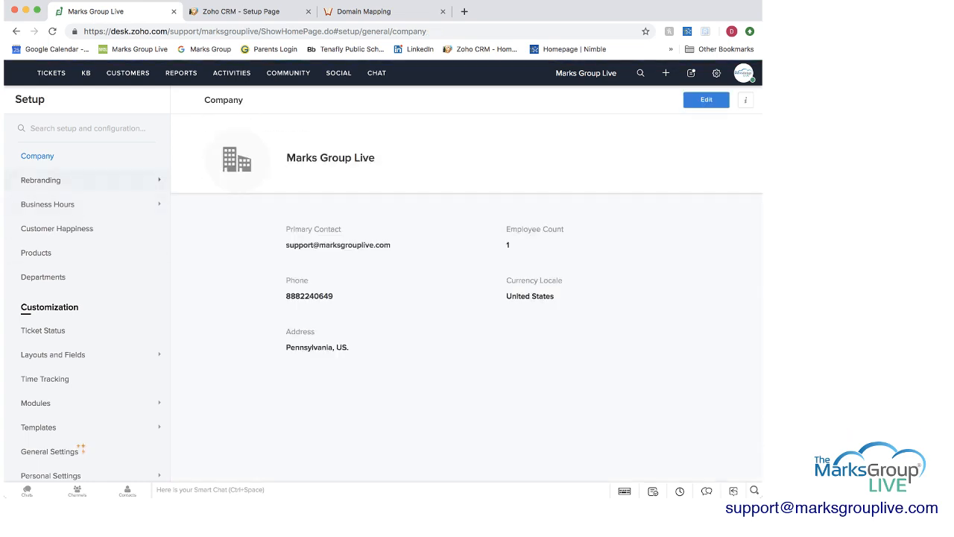
- Examine the company logo, favicon and linkback settings under Rebranding, including the page help
click(45, 180)
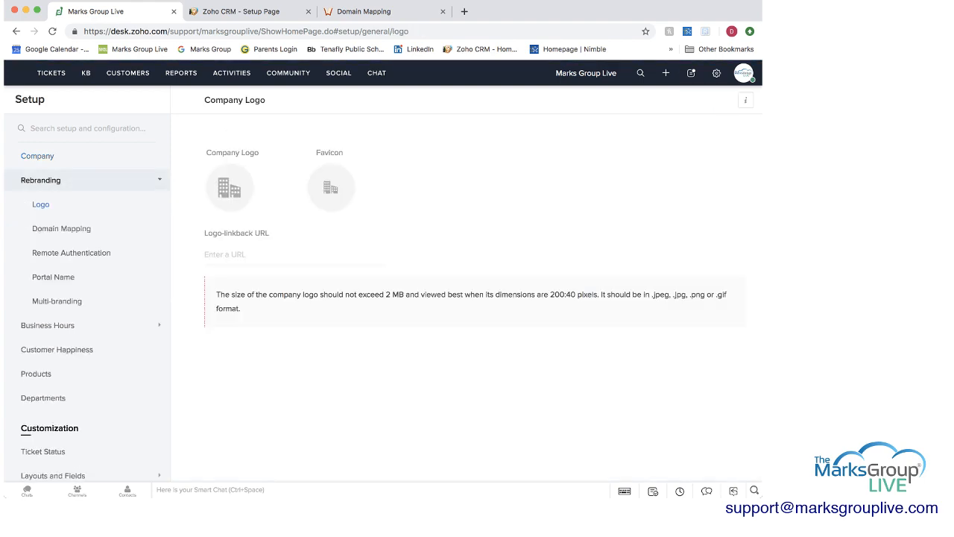
scroll(88, 299, down, 2)
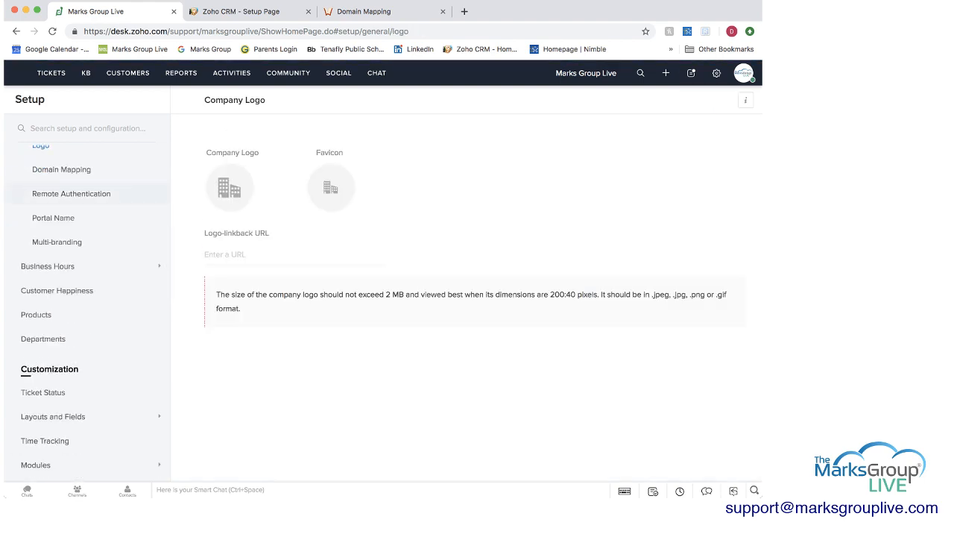
scroll(87, 313, up, 5)
scroll(87, 313, down, 3)
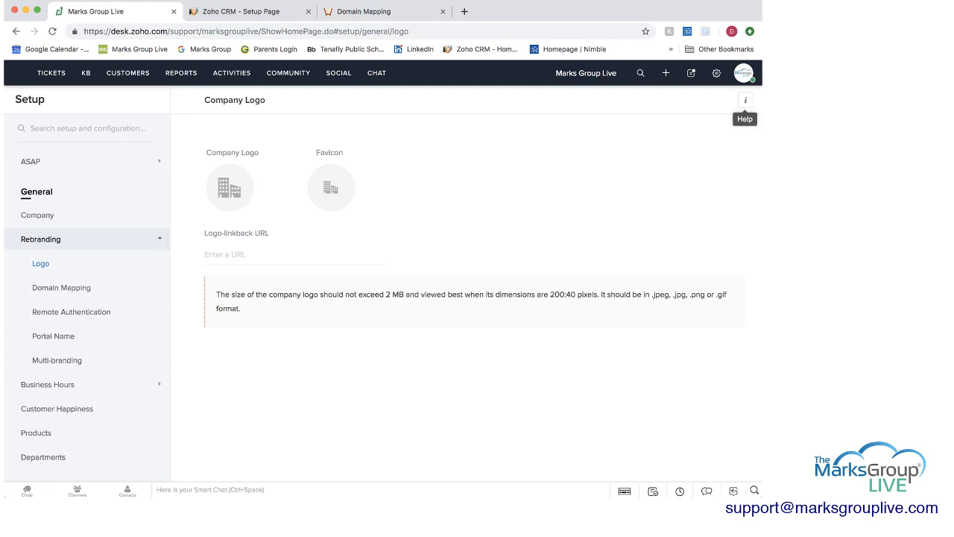
click(746, 100)
- Review the domain mapping, remote authentication and portal name settings under Rebranding, along with their page tips
click(62, 287)
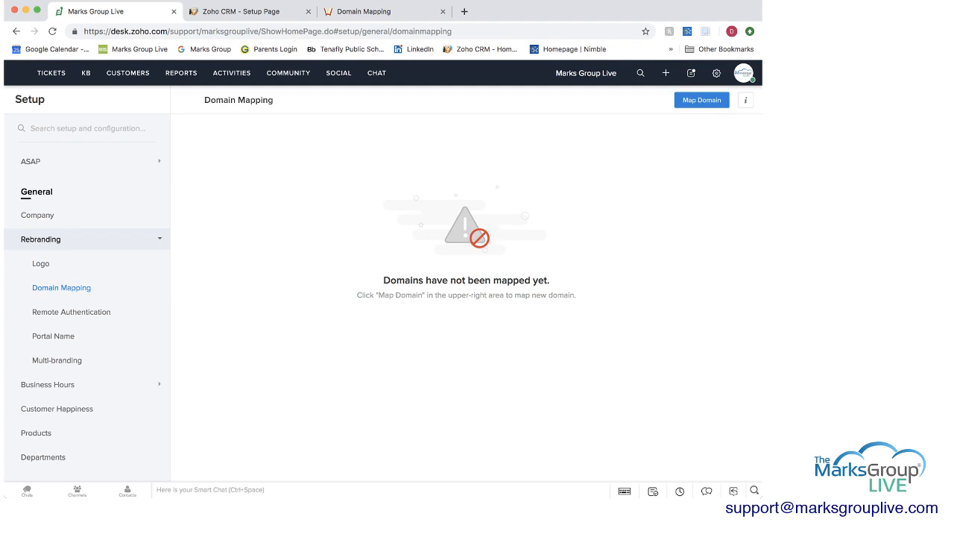
click(746, 100)
click(70, 312)
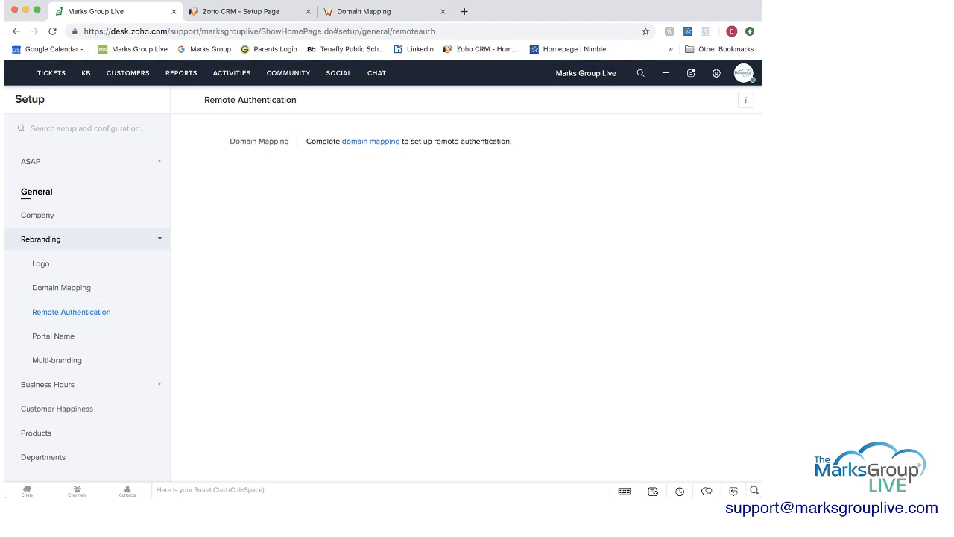
click(745, 100)
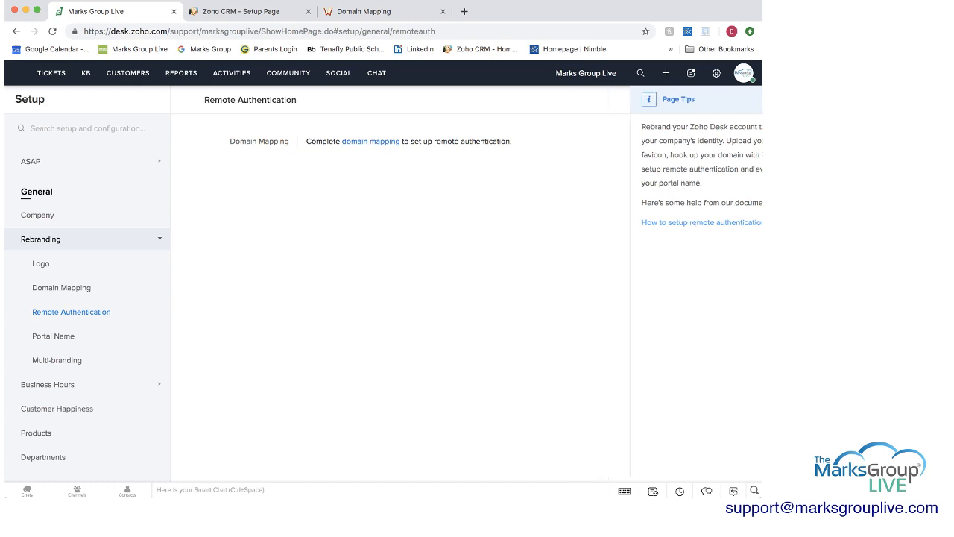
click(53, 336)
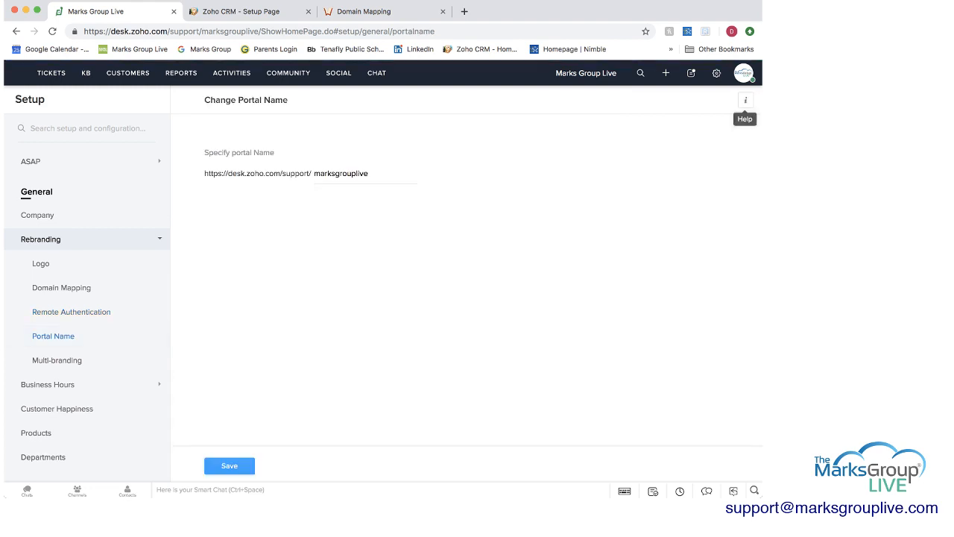
click(746, 100)
- Start a new business hour with specific hours and set the Monday to Friday schedule to 09:00 AM to 05:00 PM
click(47, 384)
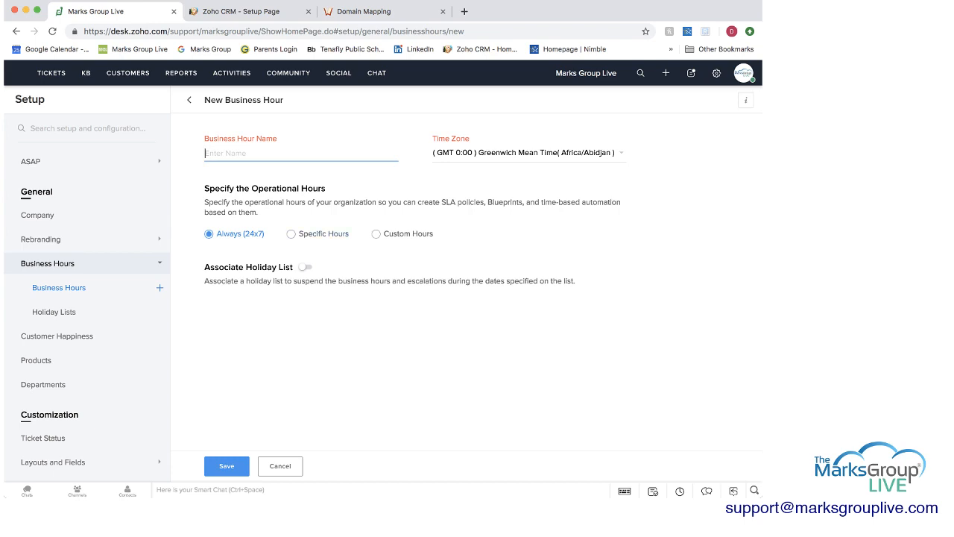
click(291, 233)
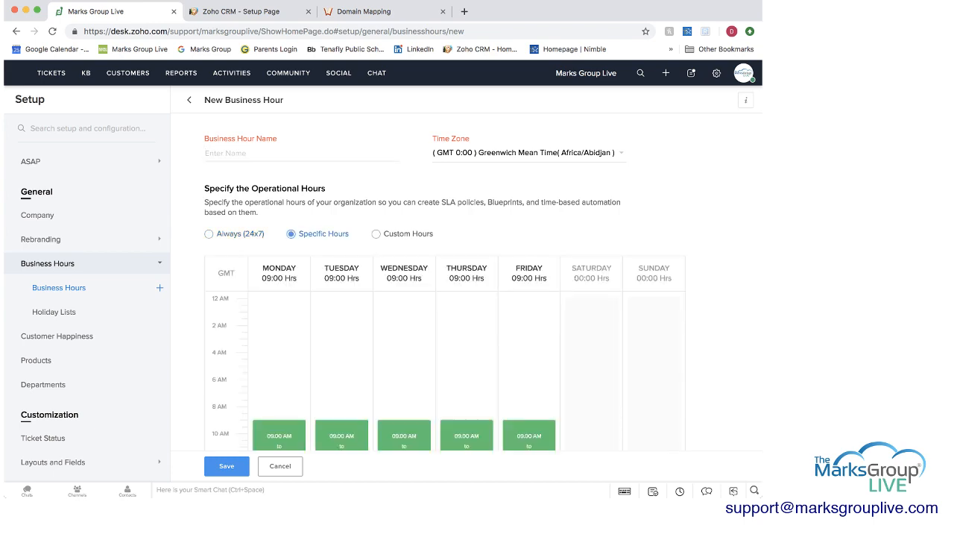
scroll(483, 283, down, 4)
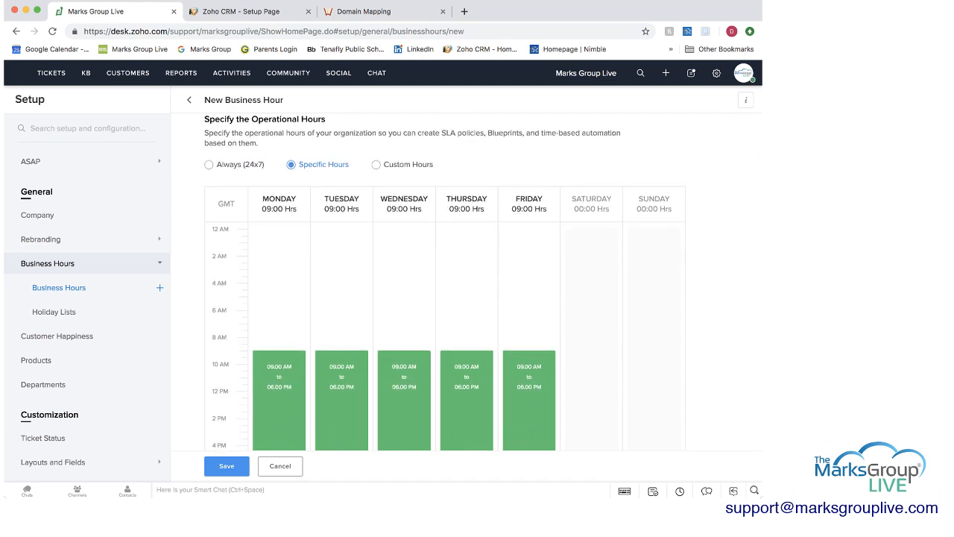
scroll(483, 282, up, 1)
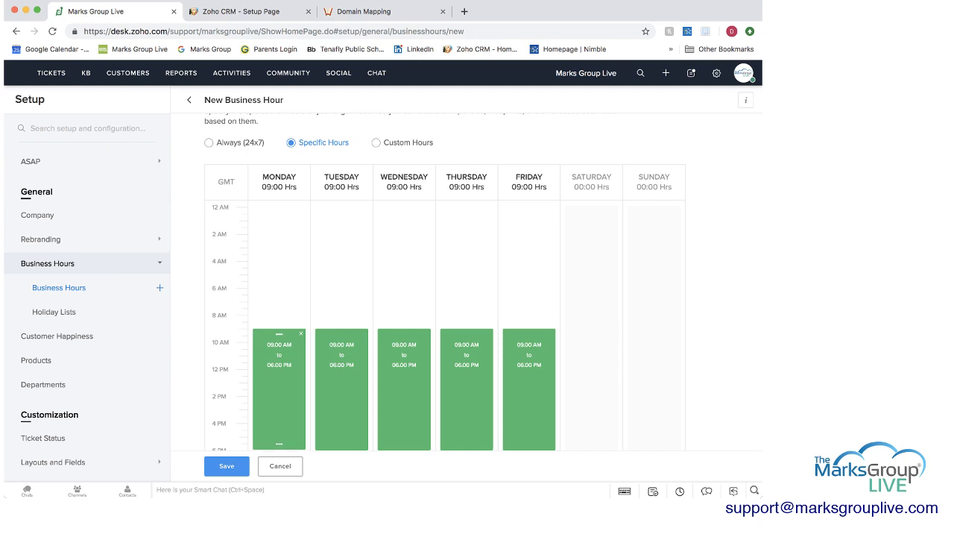
mouse_move(278, 444)
mouse_down()
mouse_move(279, 412)
mouse_move(278, 430)
mouse_up()
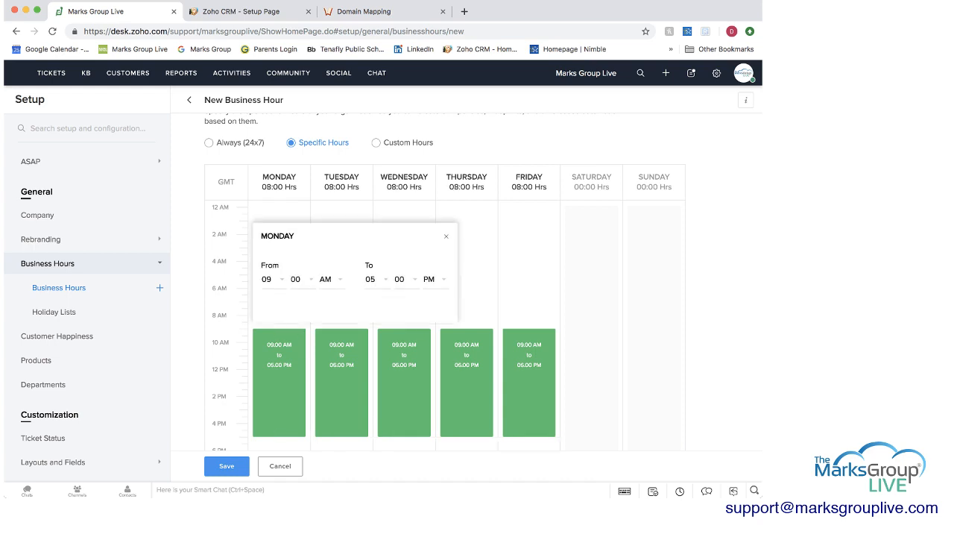
- Switch the new business hour to custom hours, review its weekly schedule, and leave the form without saving
click(376, 142)
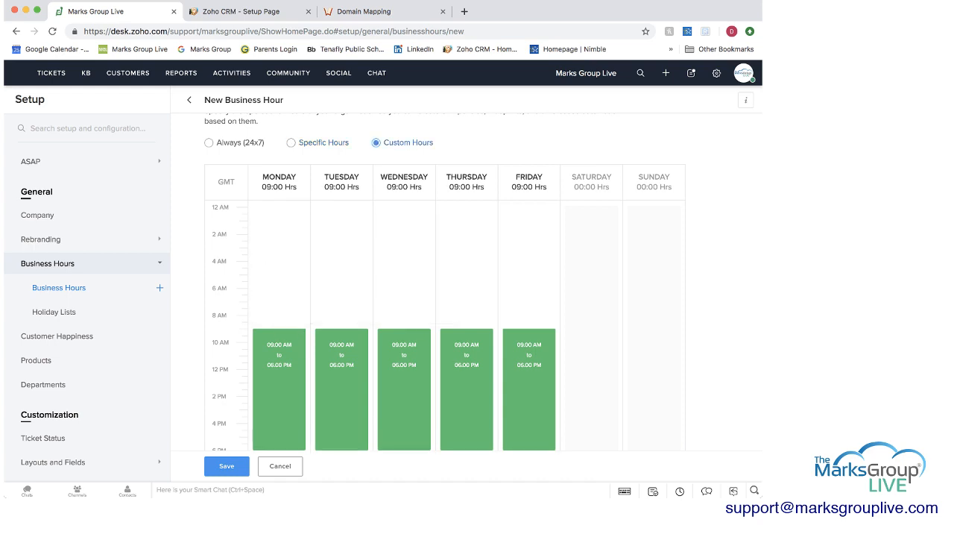
scroll(483, 283, down, 2)
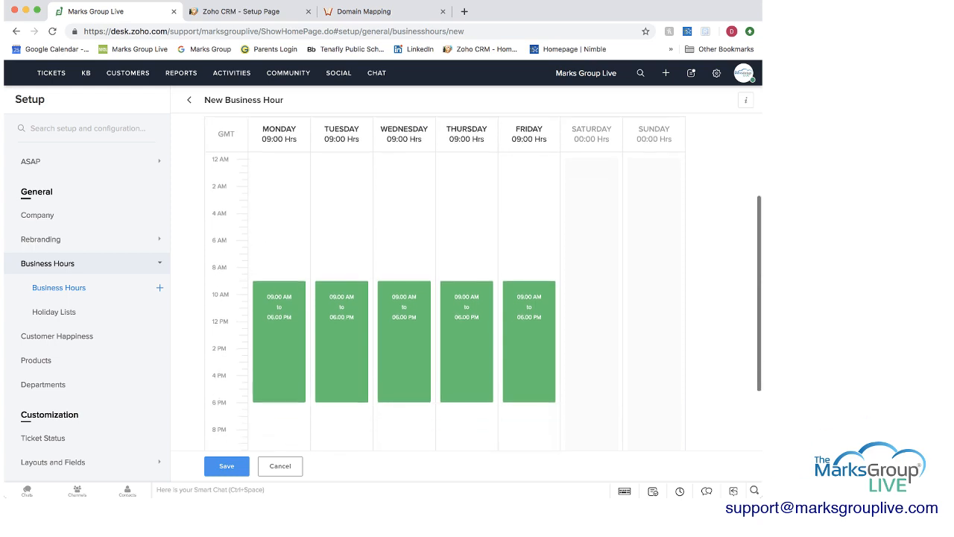
scroll(484, 283, up, 5)
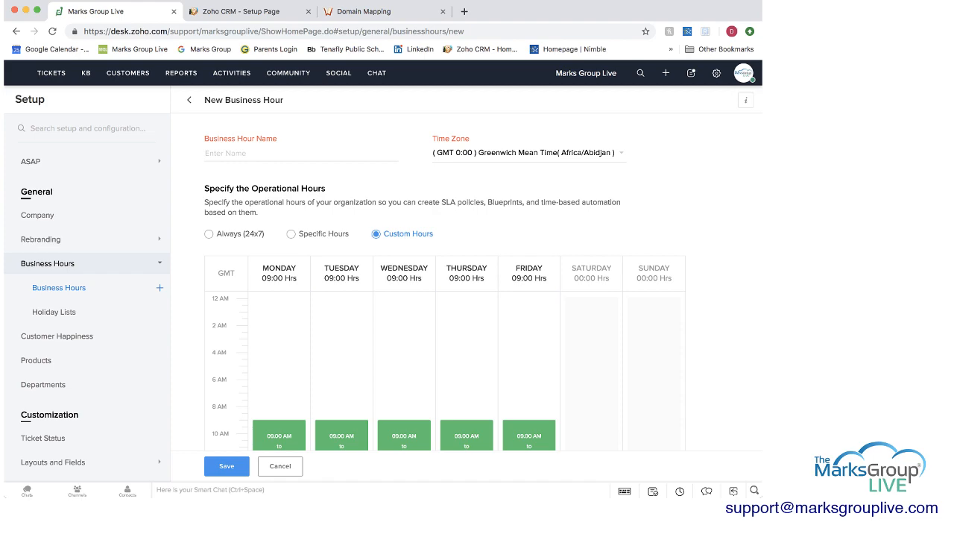
key(Escape)
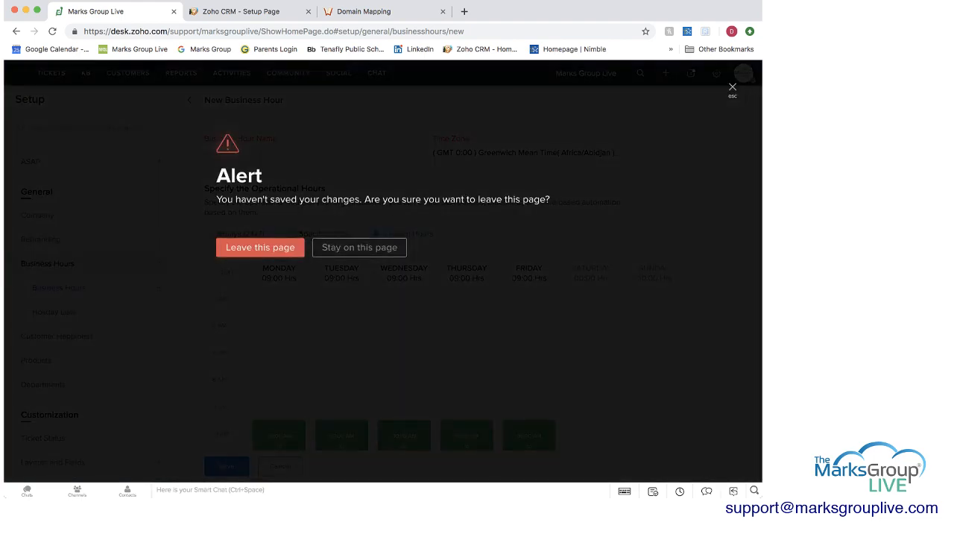
key(Return)
- Review the new holiday list form, including the holiday entry for January 1, and cancel it without saving
click(54, 312)
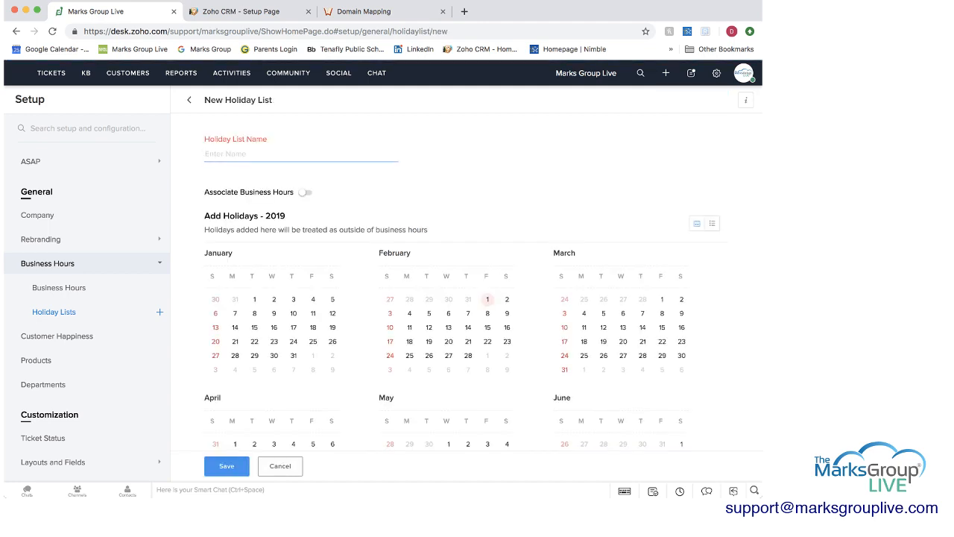
scroll(484, 281, down, 2)
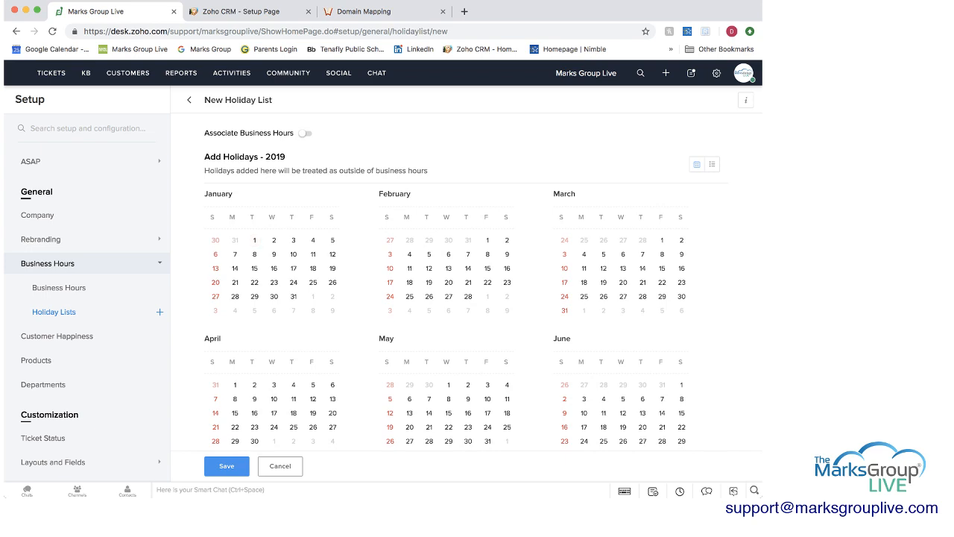
click(254, 240)
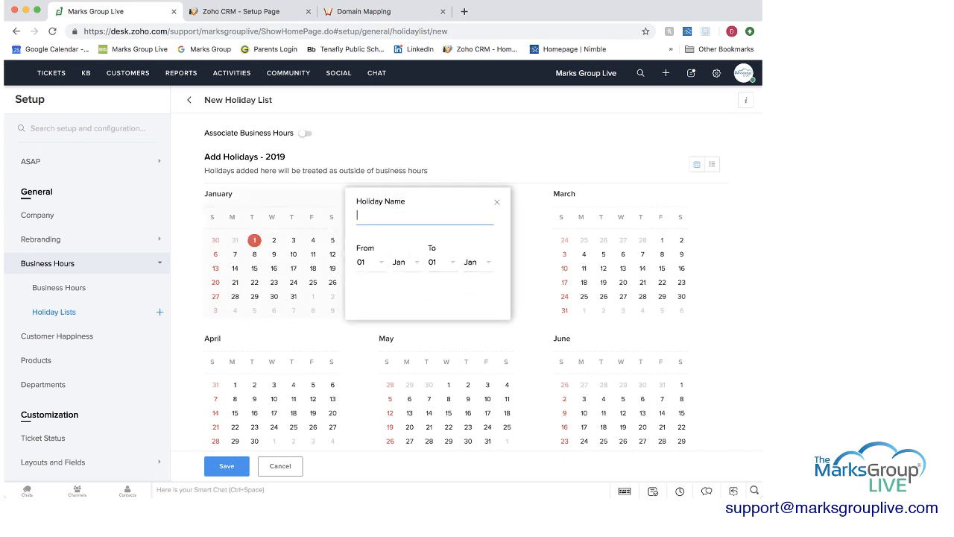
click(497, 202)
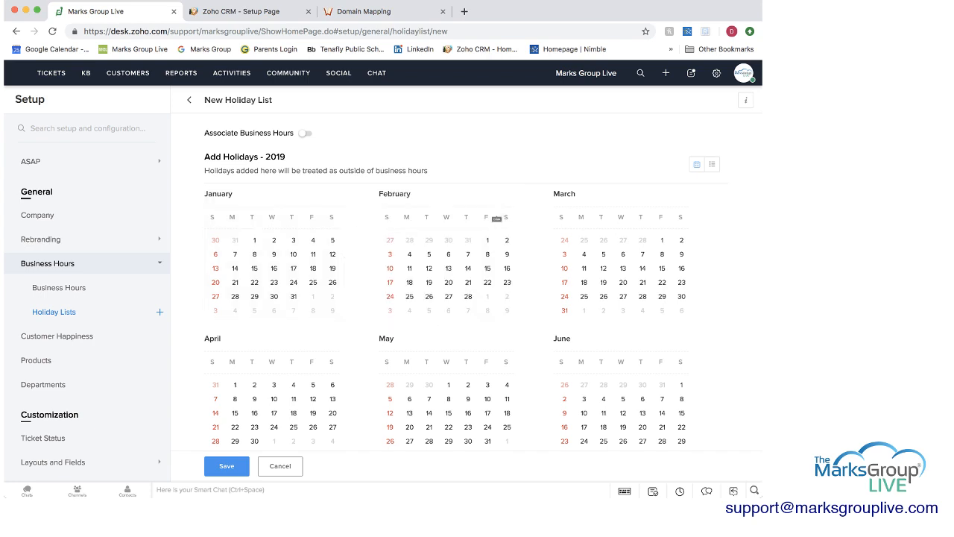
click(280, 465)
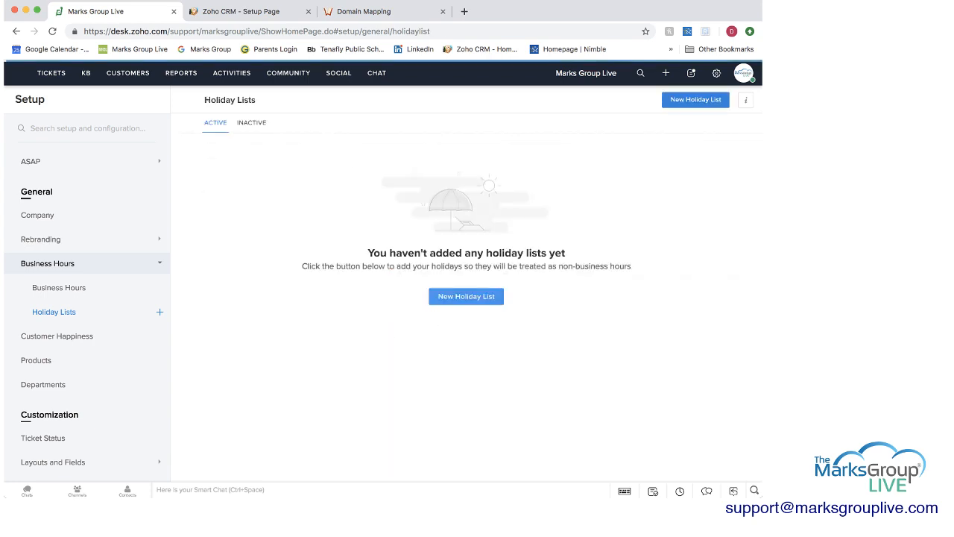
- Examine the Customer Happiness page and the Good rating's image and response settings, leaving them without saving
scroll(85, 334, down, 1)
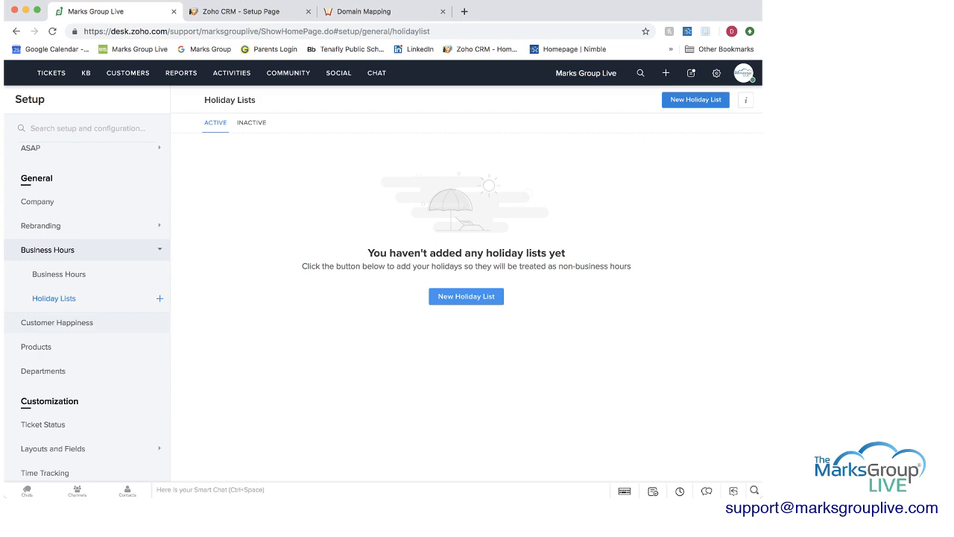
click(57, 322)
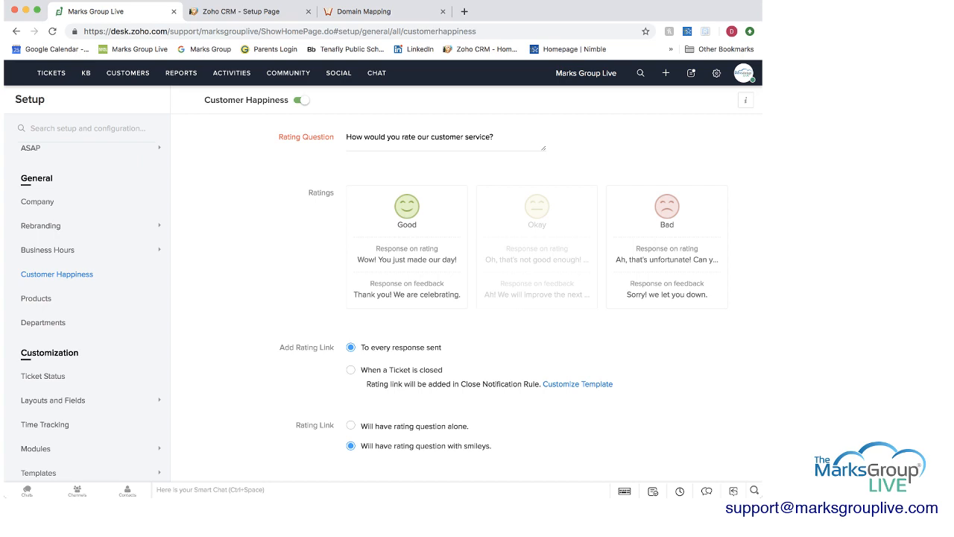
mouse_move(407, 224)
mouse_move(460, 194)
click(460, 193)
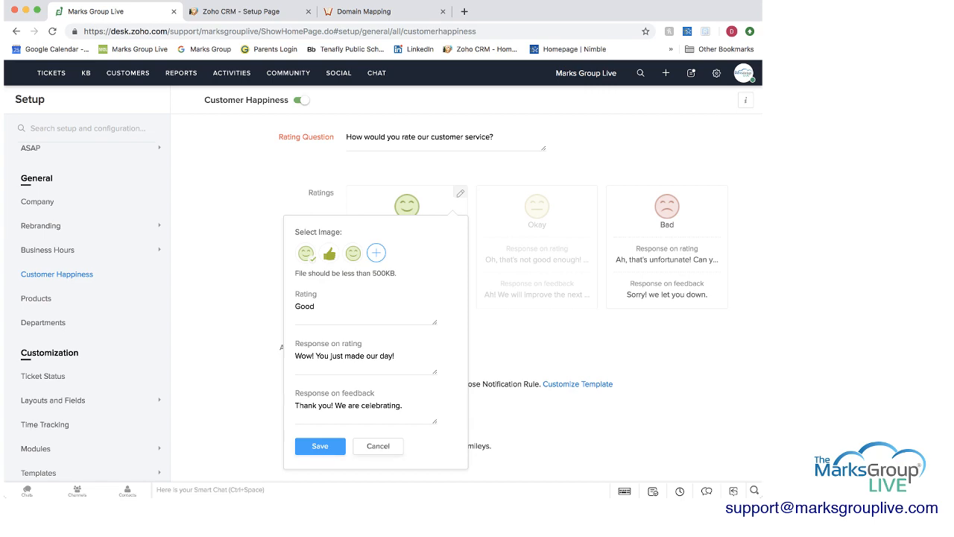
click(379, 446)
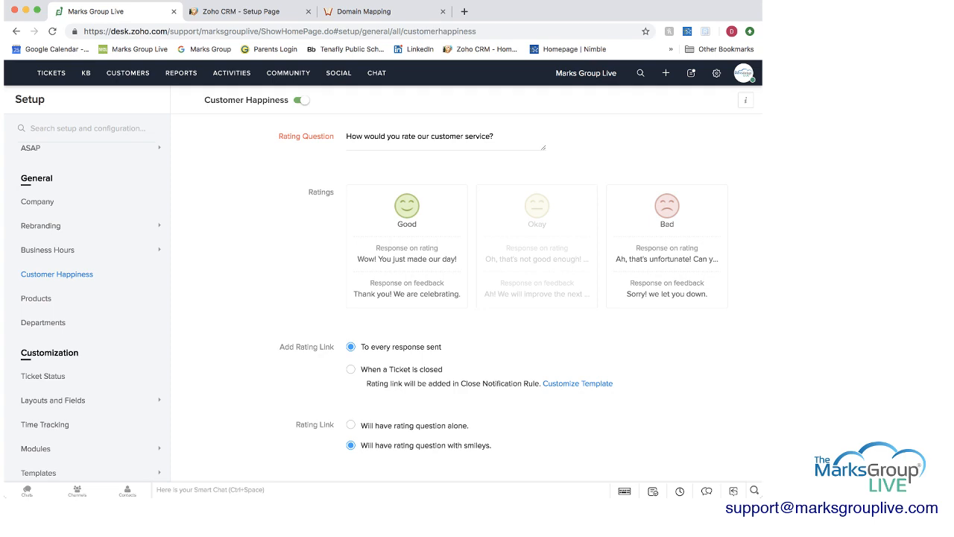
- Choose to add the rating link when a ticket is closed, review the closure notification template, and return to Customer Happiness without saving
scroll(489, 294, down, 1)
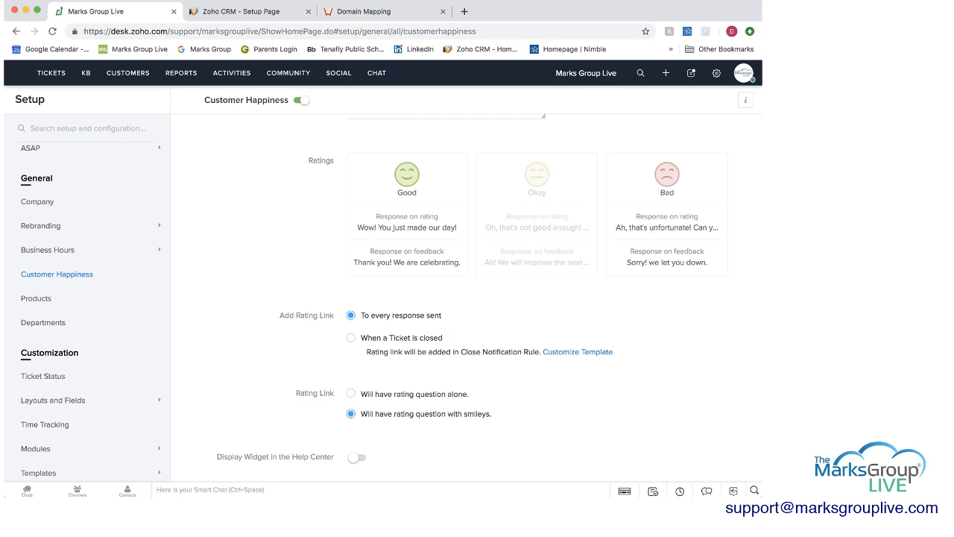
click(351, 338)
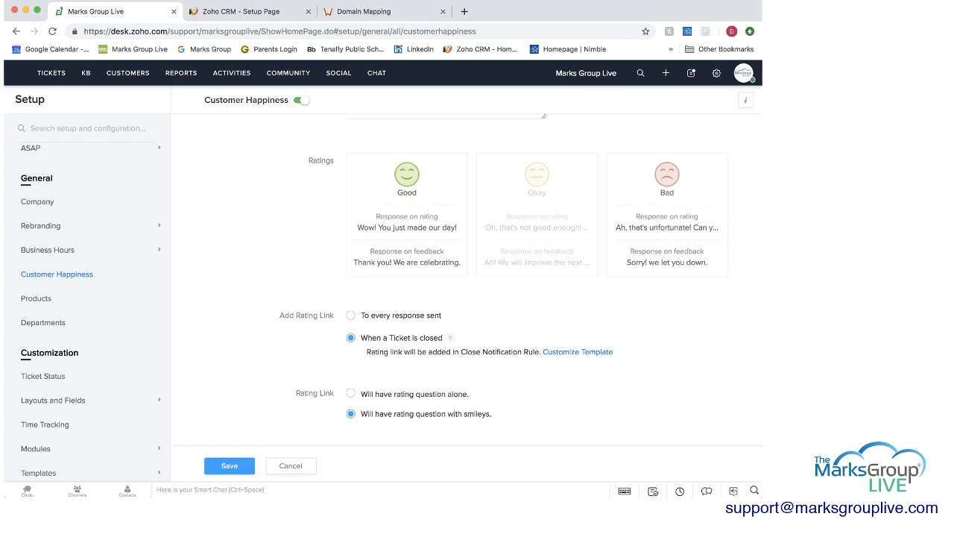
click(577, 351)
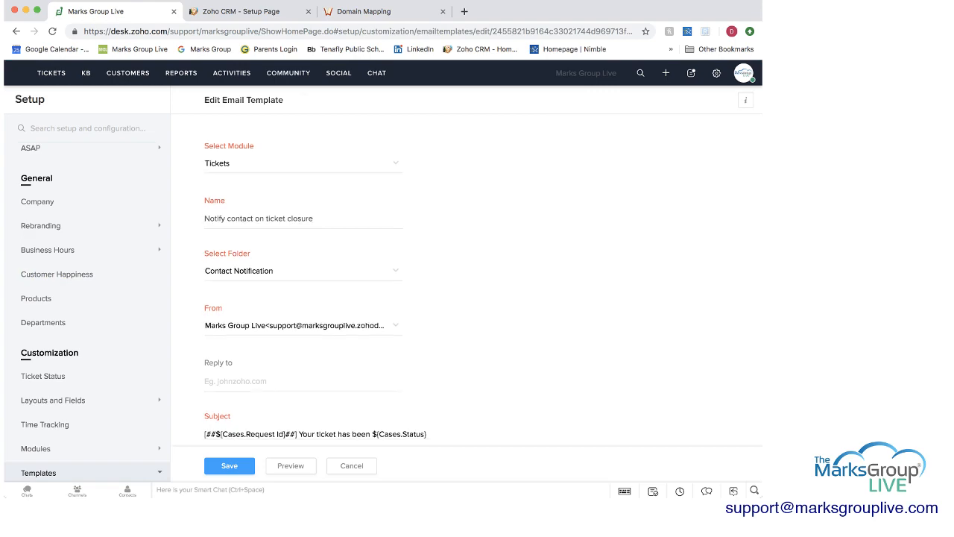
scroll(477, 298, down, 5)
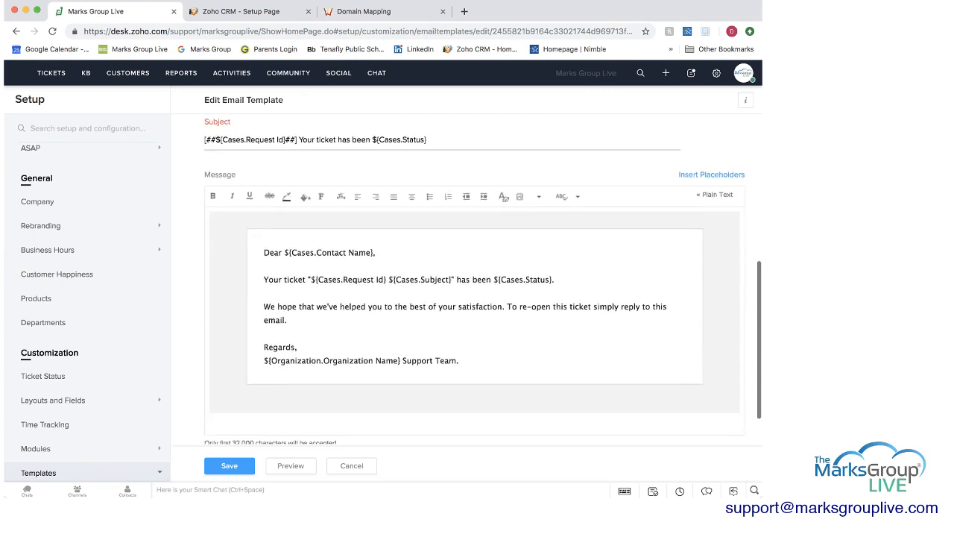
scroll(478, 298, up, 5)
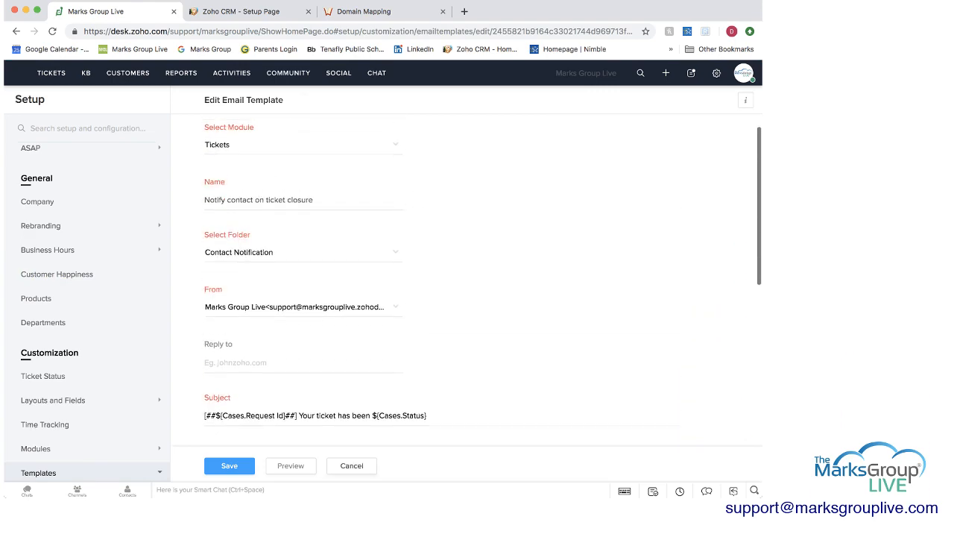
key(super+Left)
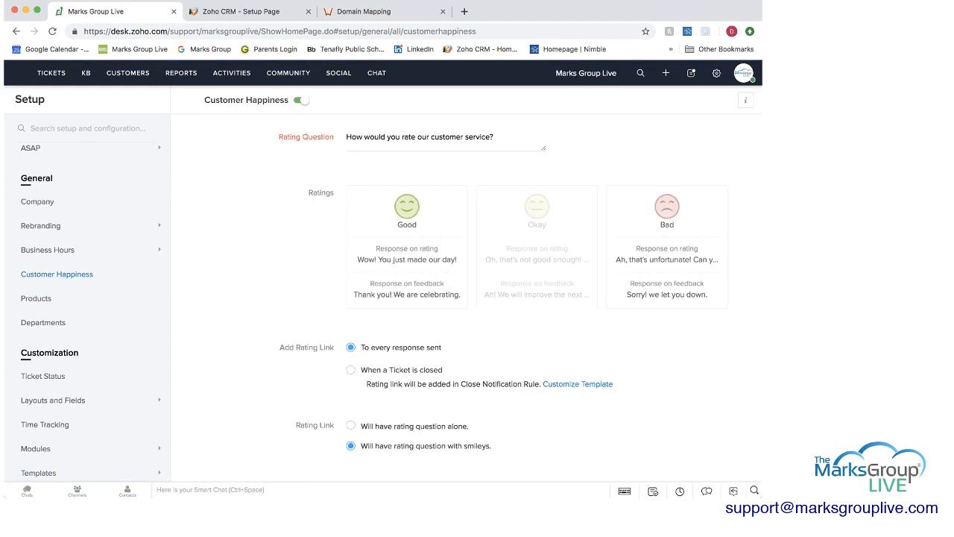
- Disable Customer Happiness ratings and enable them again
scroll(489, 302, down, 2)
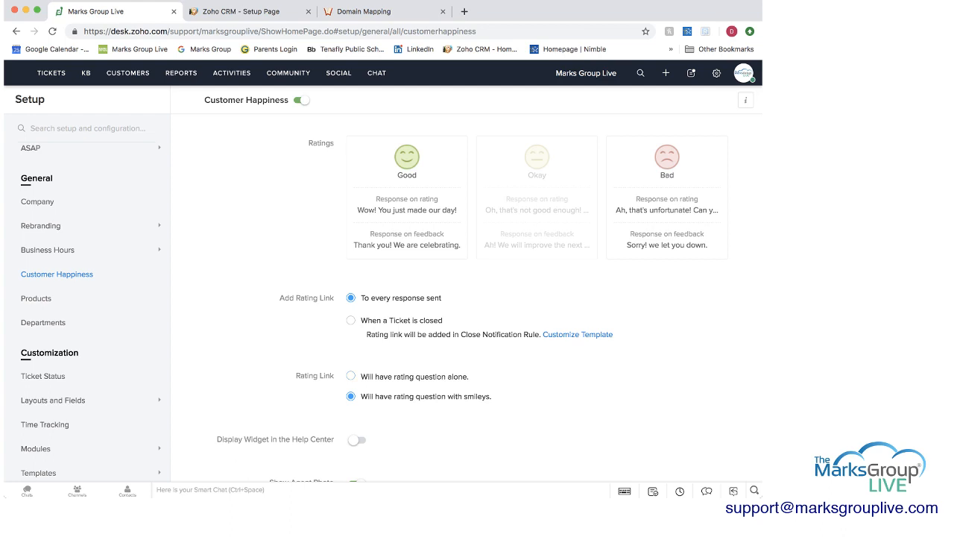
scroll(489, 302, up, 2)
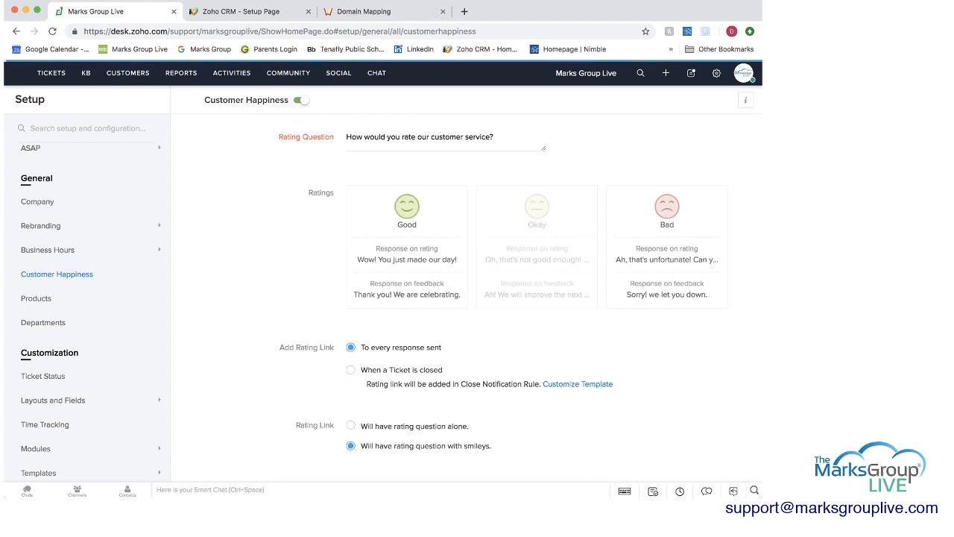
click(302, 100)
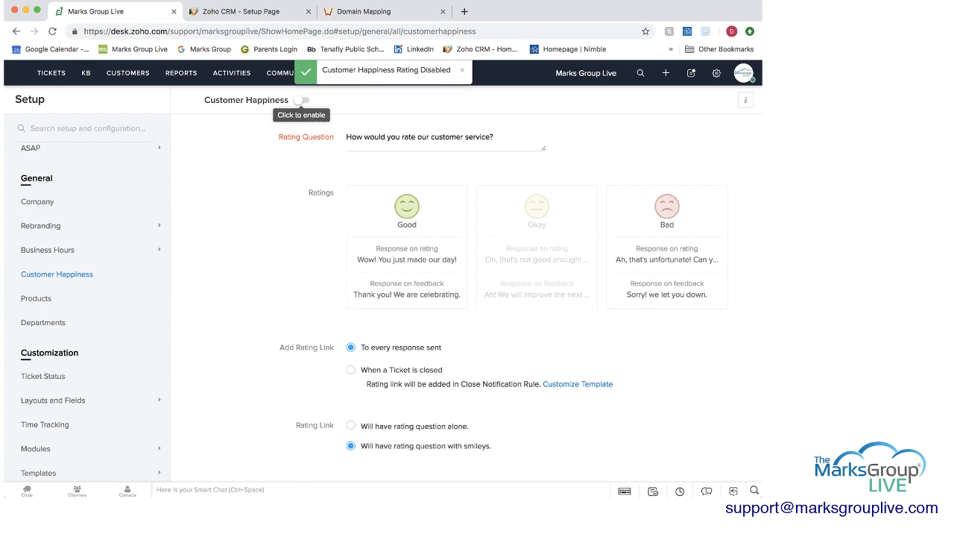
click(302, 100)
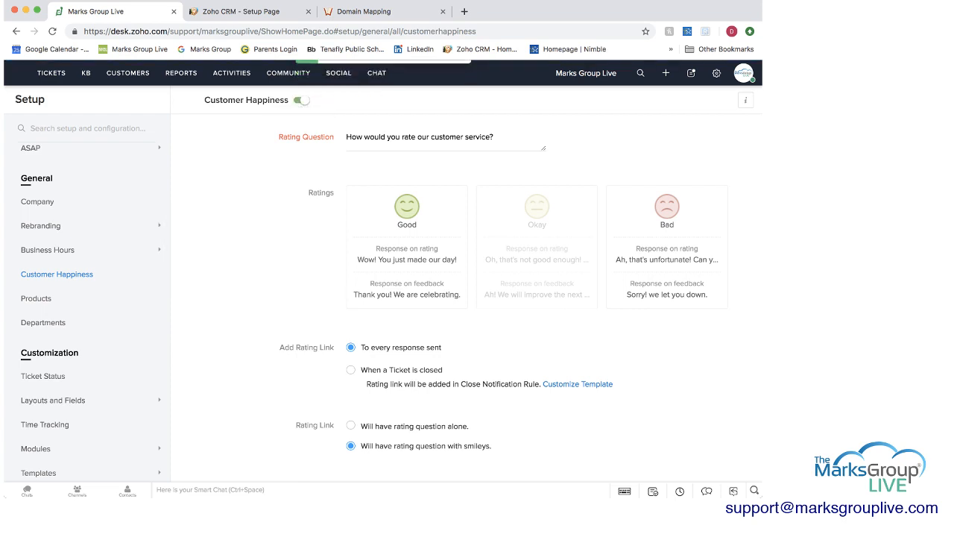
- Review the remaining Customer Happiness settings for the help center widget, agent photo, ticket reopening and rating notifications
scroll(489, 299, down, 5)
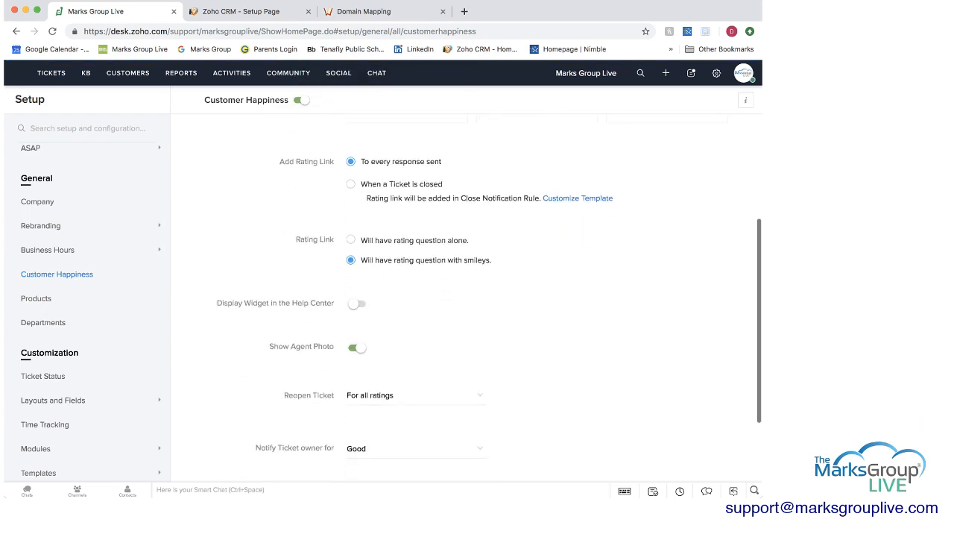
scroll(490, 298, down, 2)
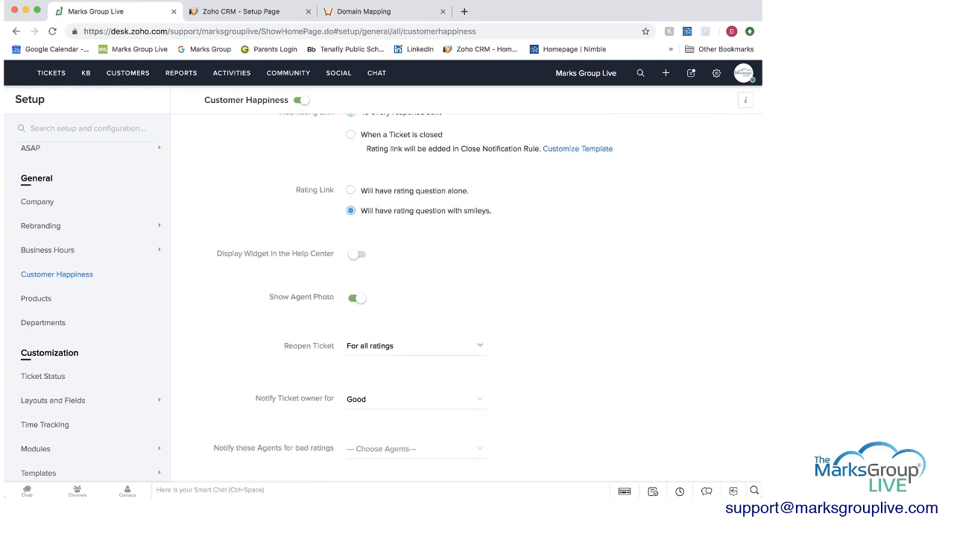
scroll(487, 288, down, 2)
scroll(462, 299, up, 5)
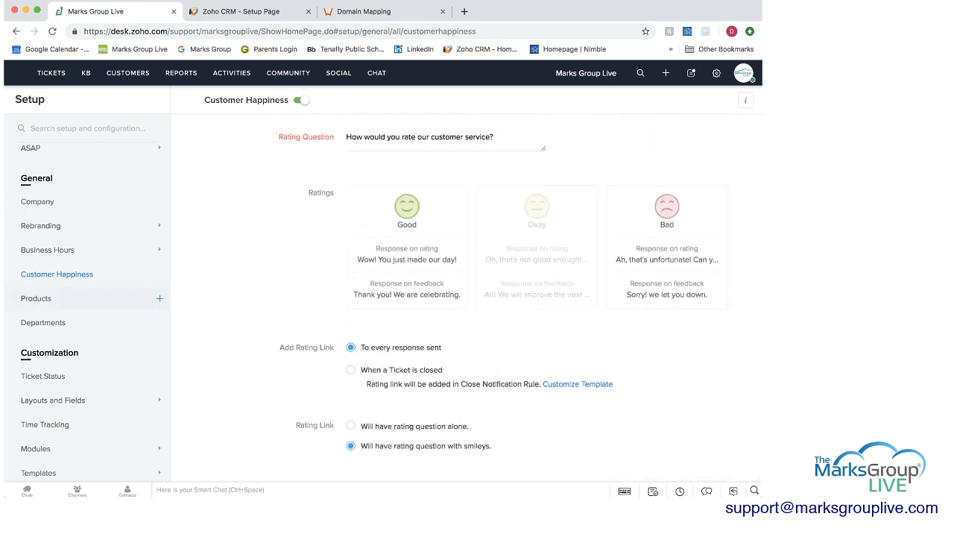
- Review the Add Product form under Products, including the product category options, and leave it without submitting
click(35, 298)
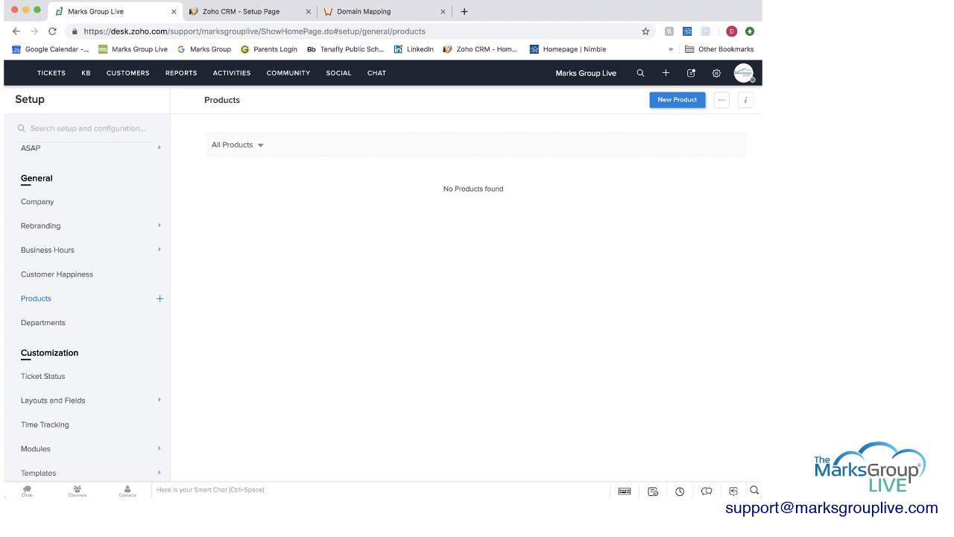
click(677, 99)
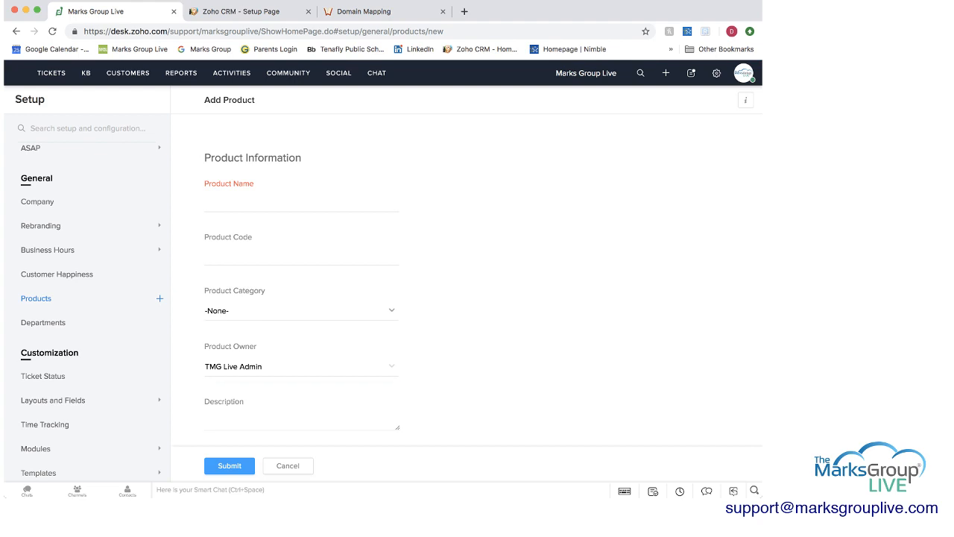
click(301, 311)
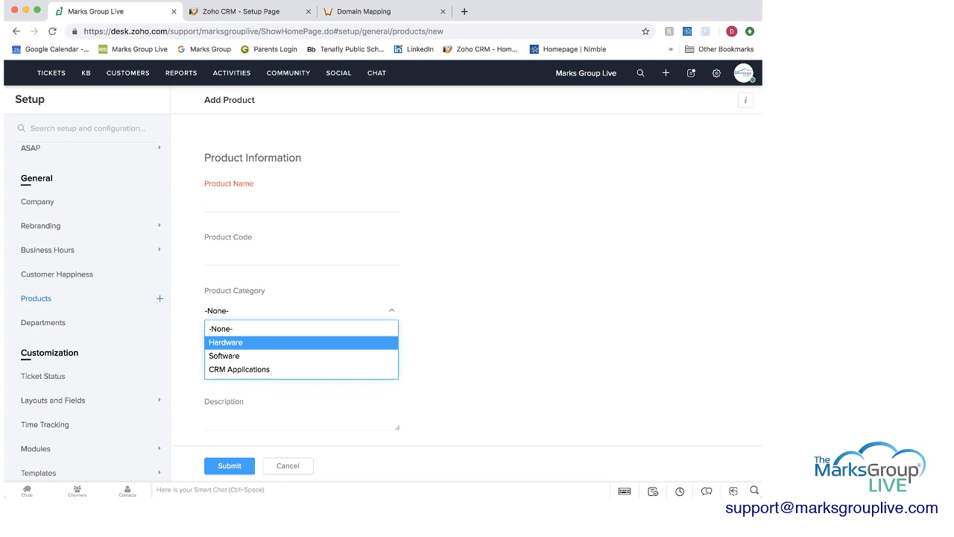
key(Escape)
scroll(466, 279, down, 3)
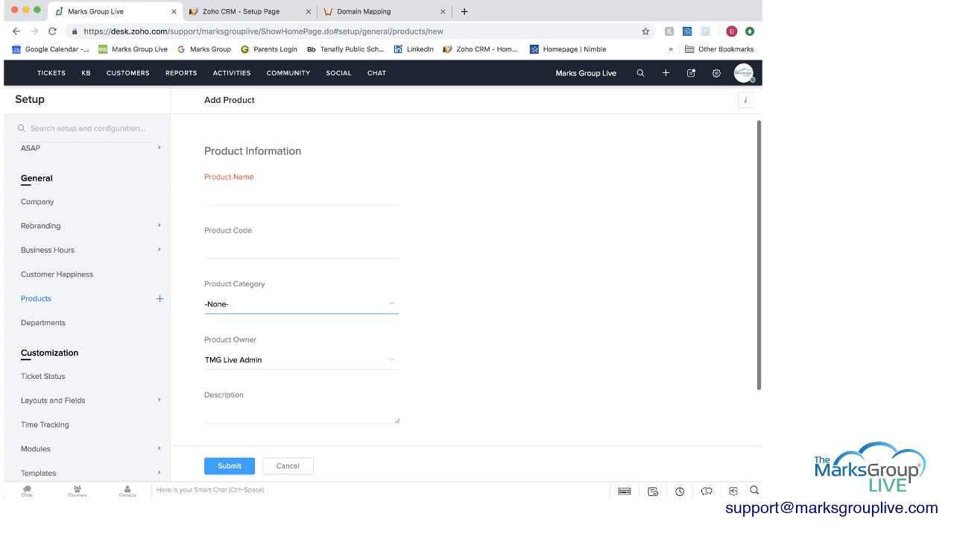
scroll(466, 279, up, 2)
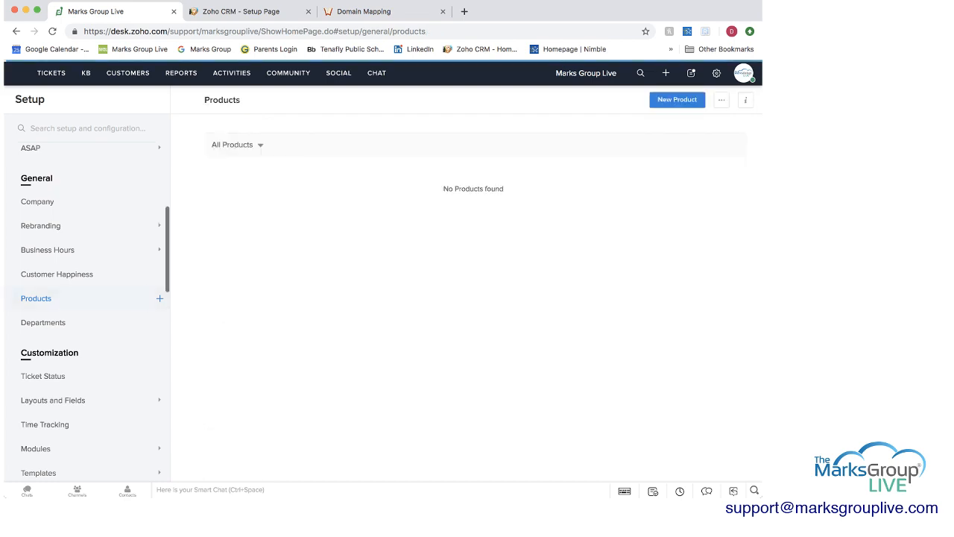
- Examine the Departments page, including its help and the inactive and active department lists
click(42, 322)
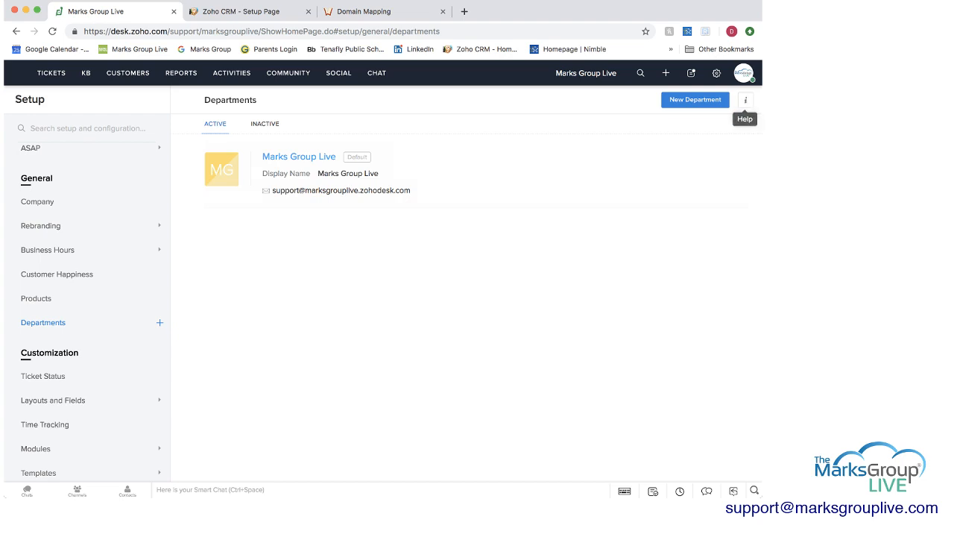
click(746, 99)
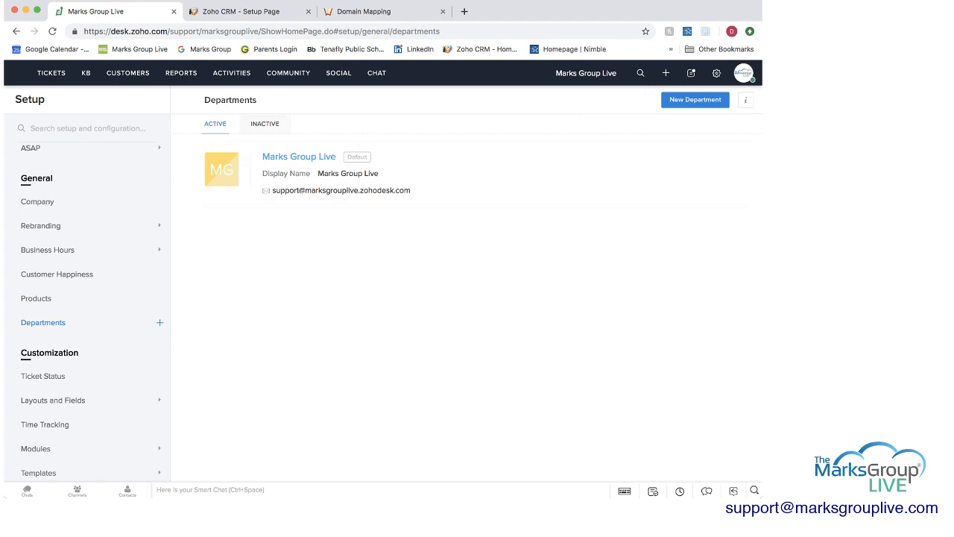
click(265, 124)
click(216, 124)
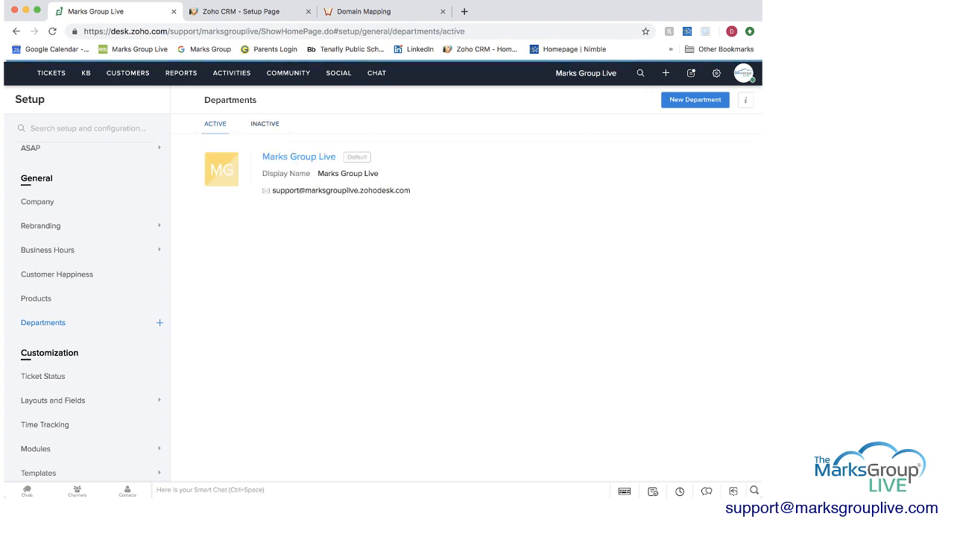
- Review the email channel settings and other configuration of the Marks Group Live department, then return to the department list
click(298, 156)
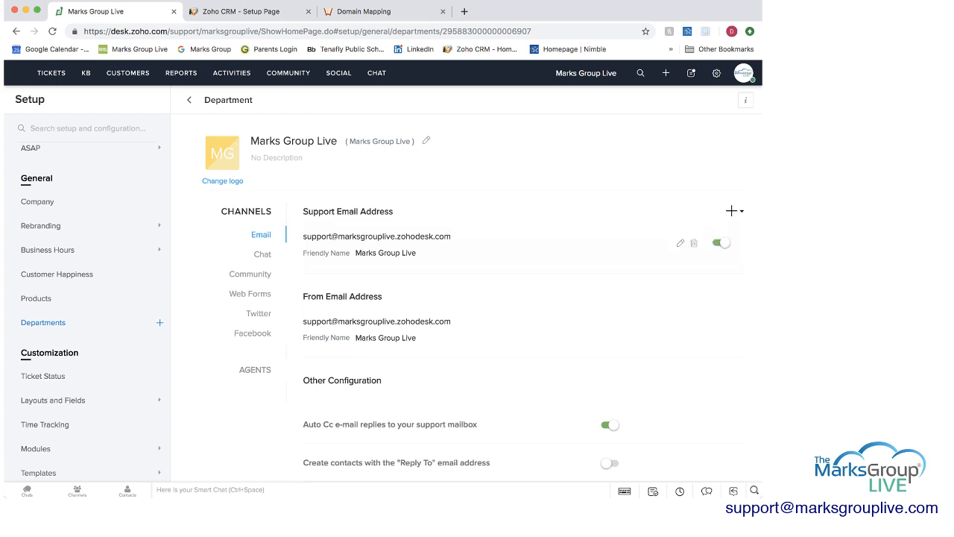
scroll(481, 296, down, 3)
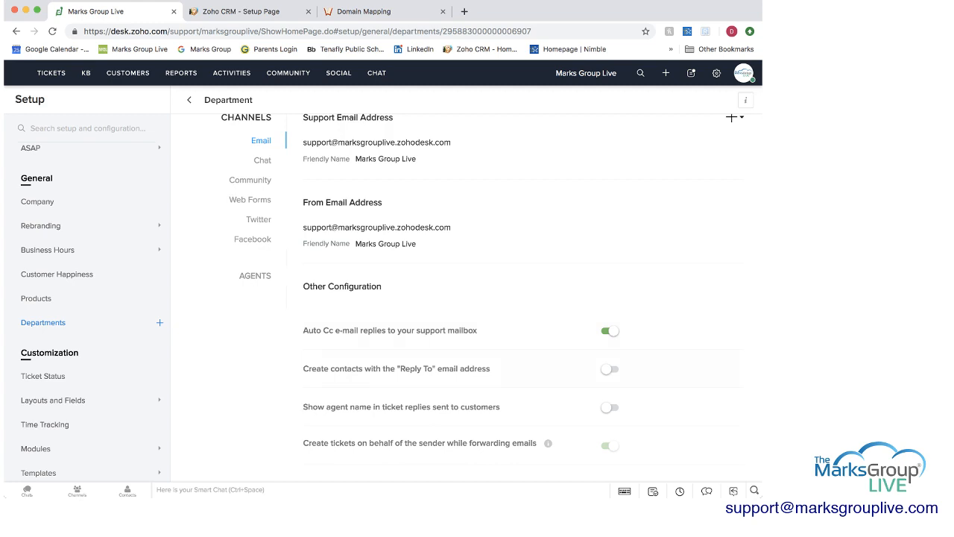
scroll(467, 296, up, 3)
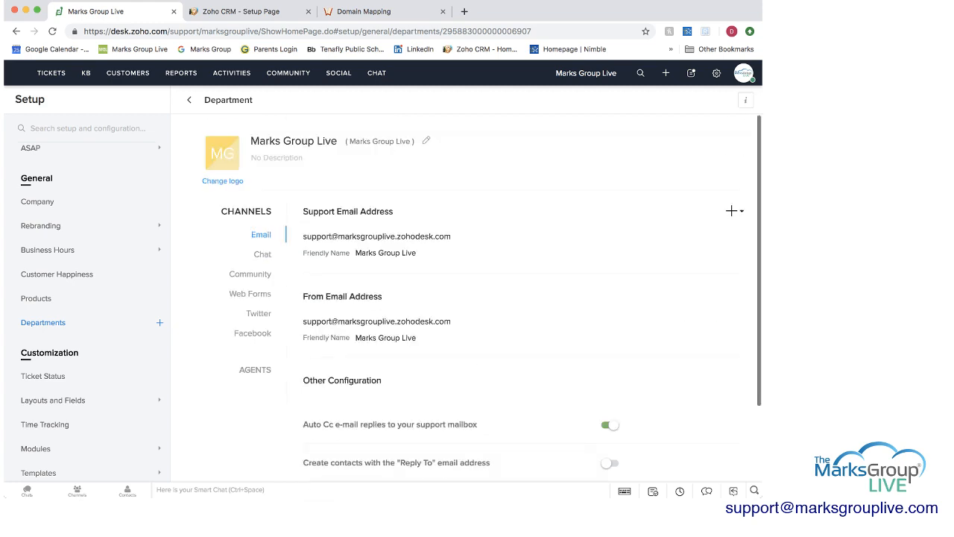
click(190, 100)
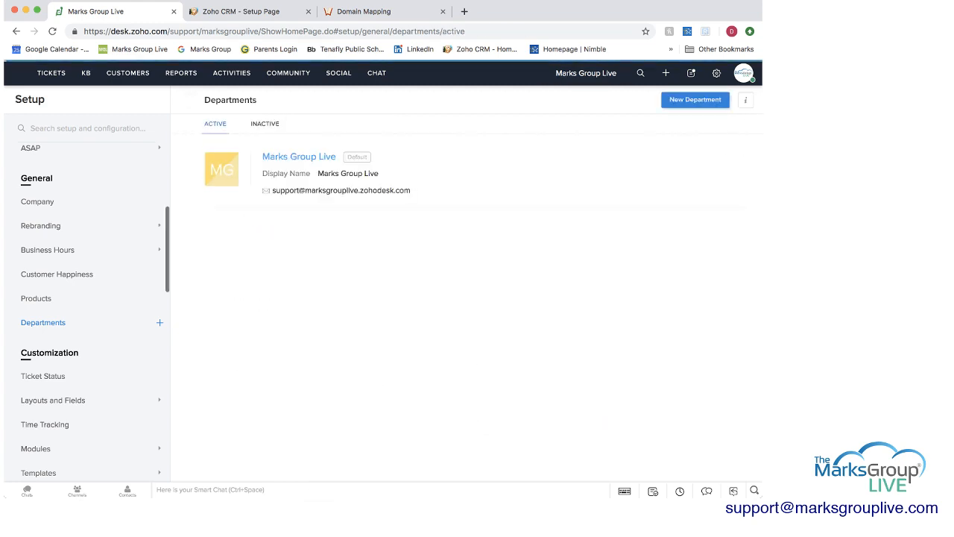
- Review the New Department form, including its associate agent options, and return to the department list without creating one
click(696, 100)
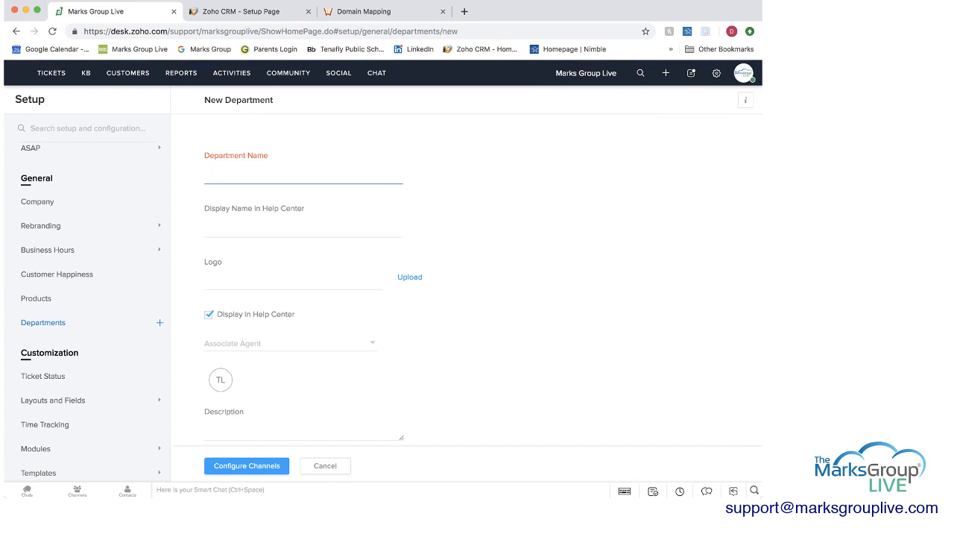
scroll(467, 296, down, 1)
scroll(467, 296, up, 1)
scroll(467, 296, down, 1)
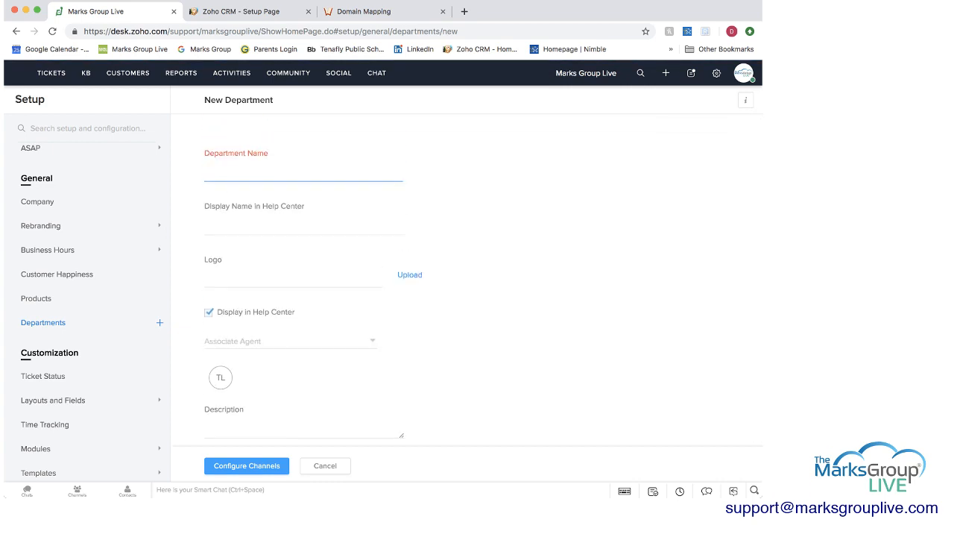
click(290, 341)
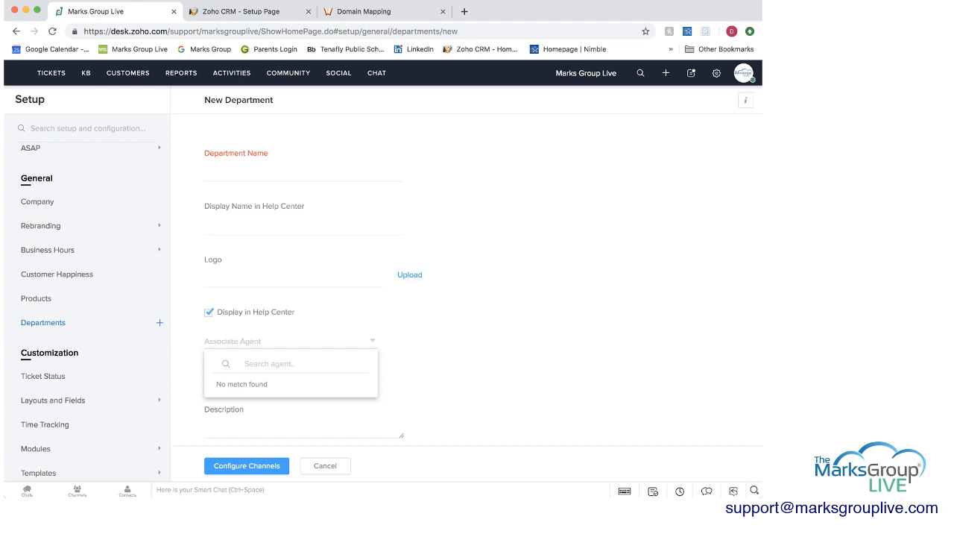
key(Escape)
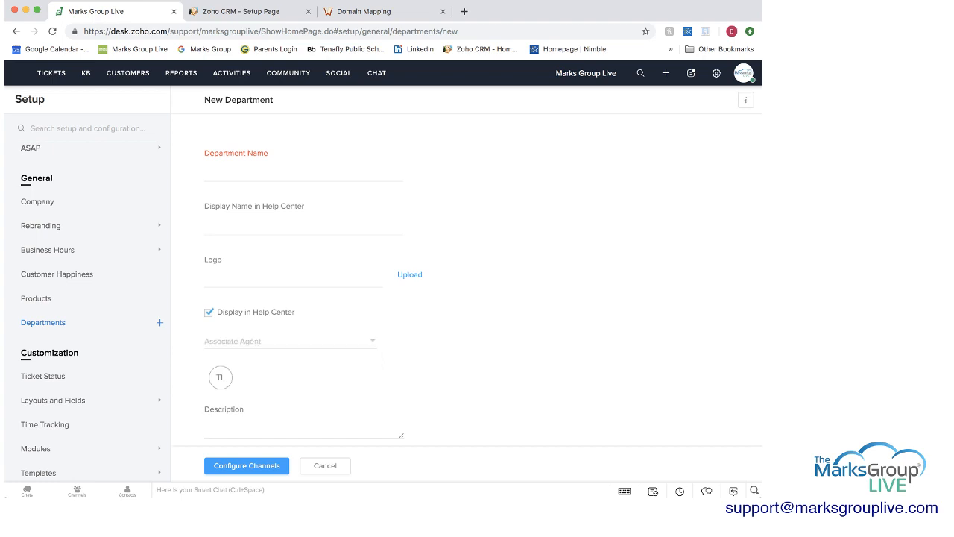
scroll(466, 280, up, 1)
scroll(466, 279, up, 1)
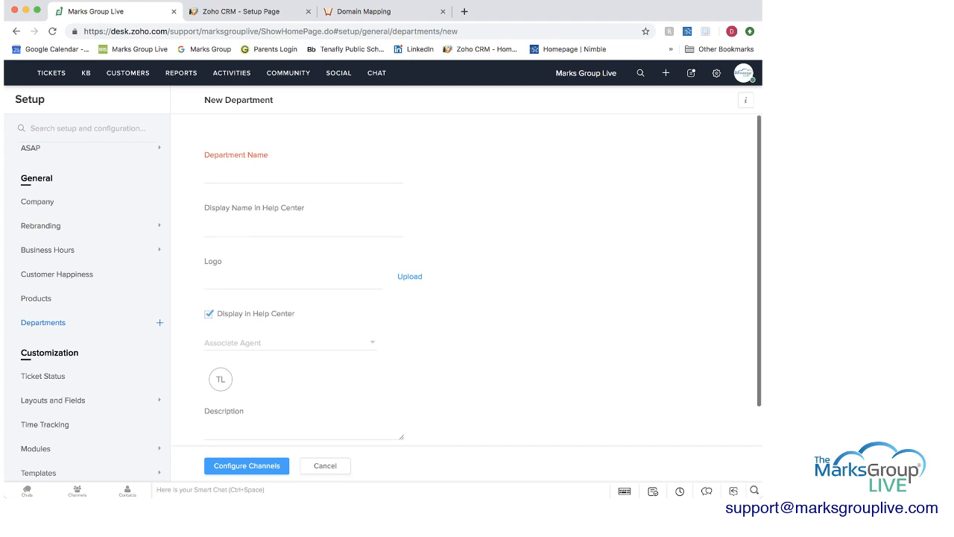
key(super+[)
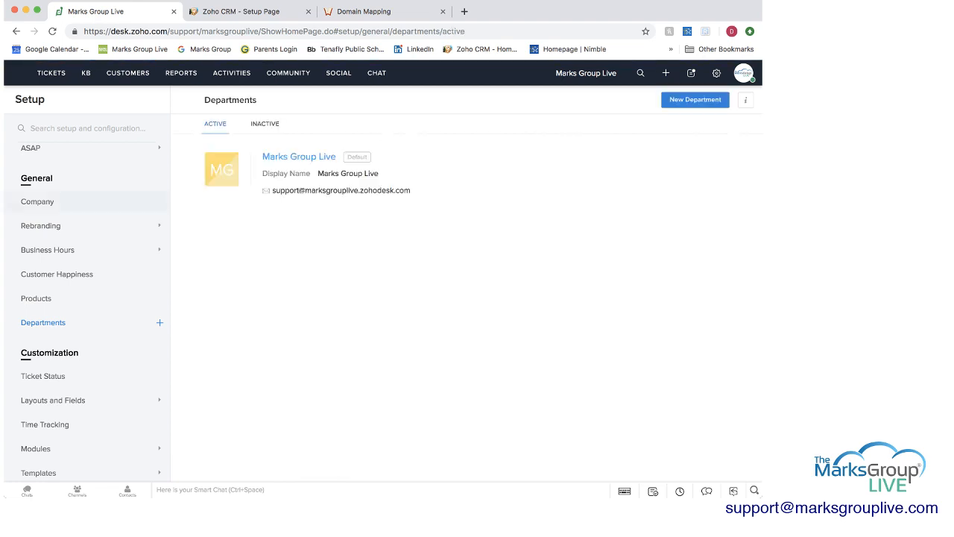
- Review the support email address settings under the Email channel, including the row editor and Add Support Email form, and cancel both unsaved
scroll(89, 255, up, 6)
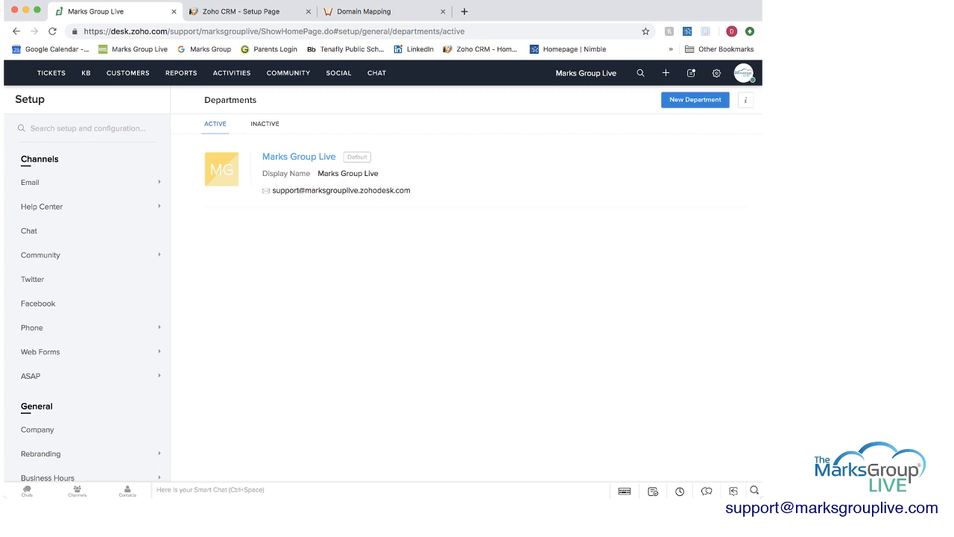
scroll(89, 182, up, 1)
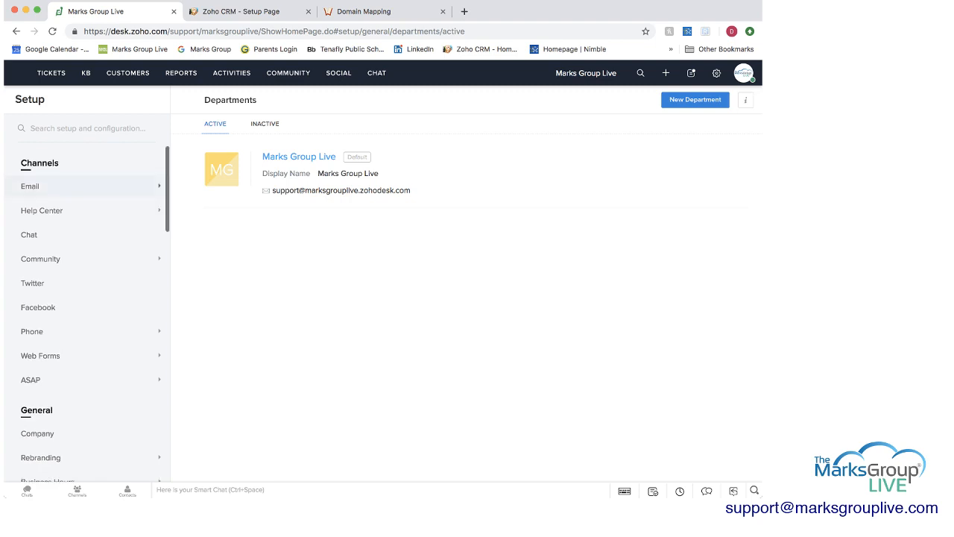
click(89, 185)
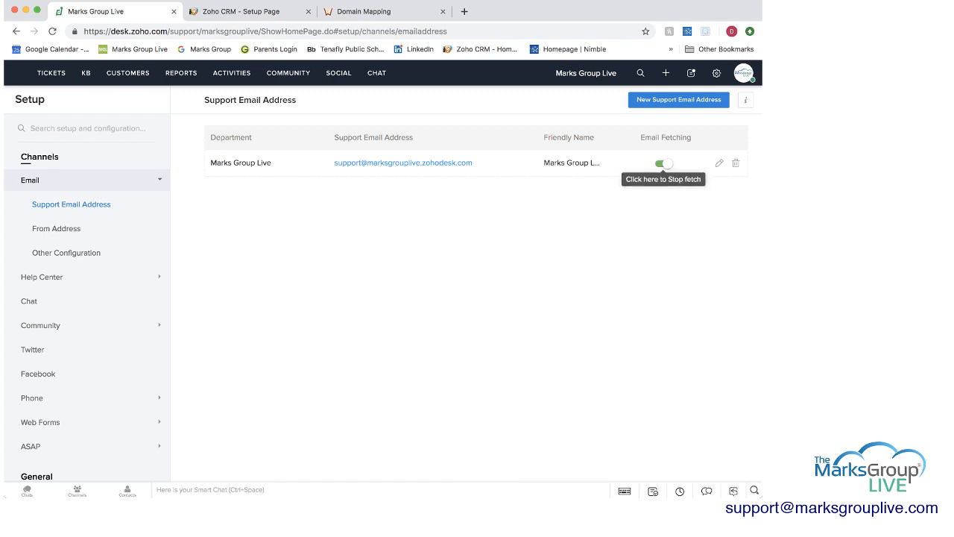
click(720, 162)
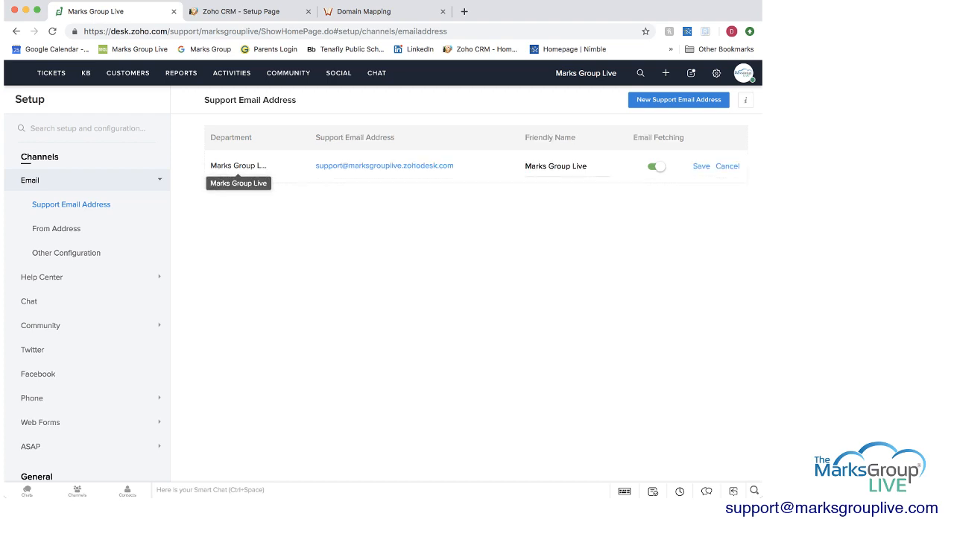
click(727, 166)
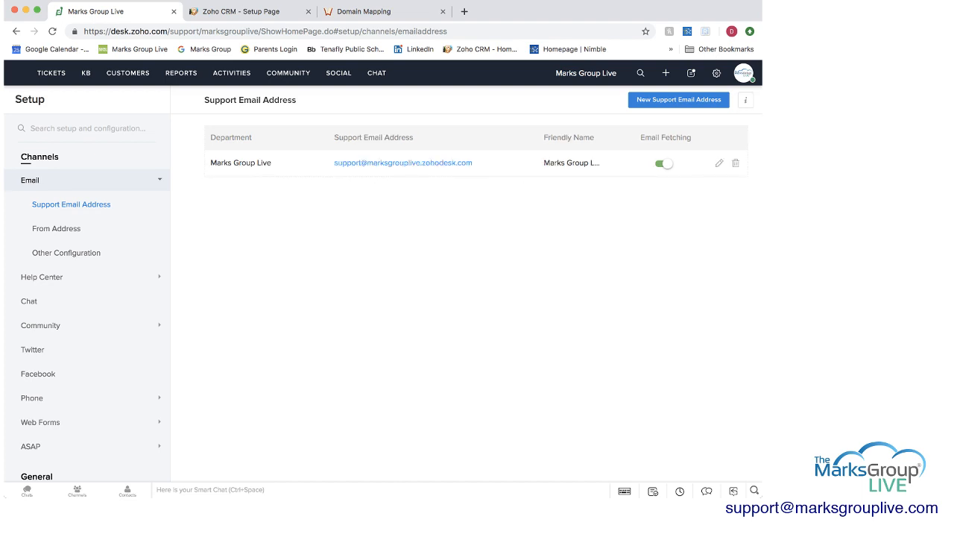
click(679, 100)
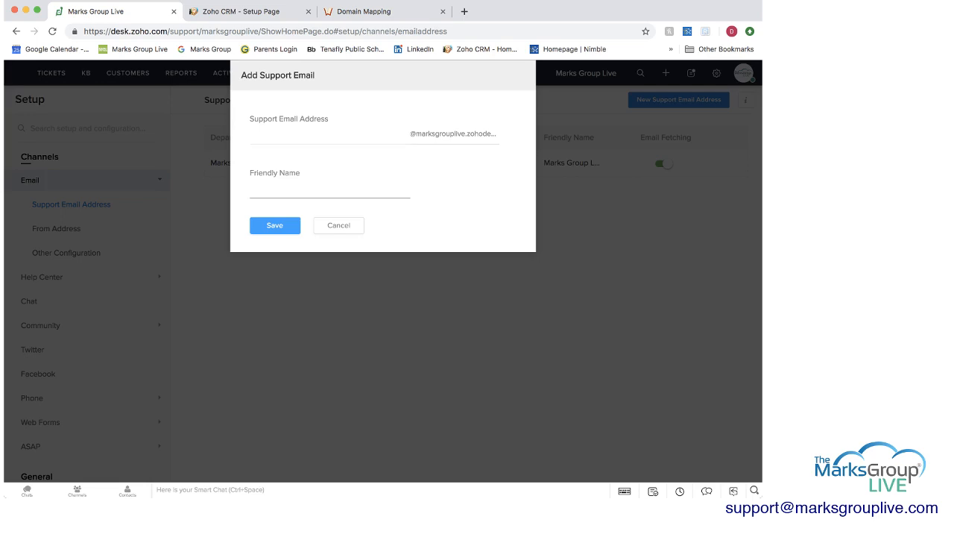
click(339, 225)
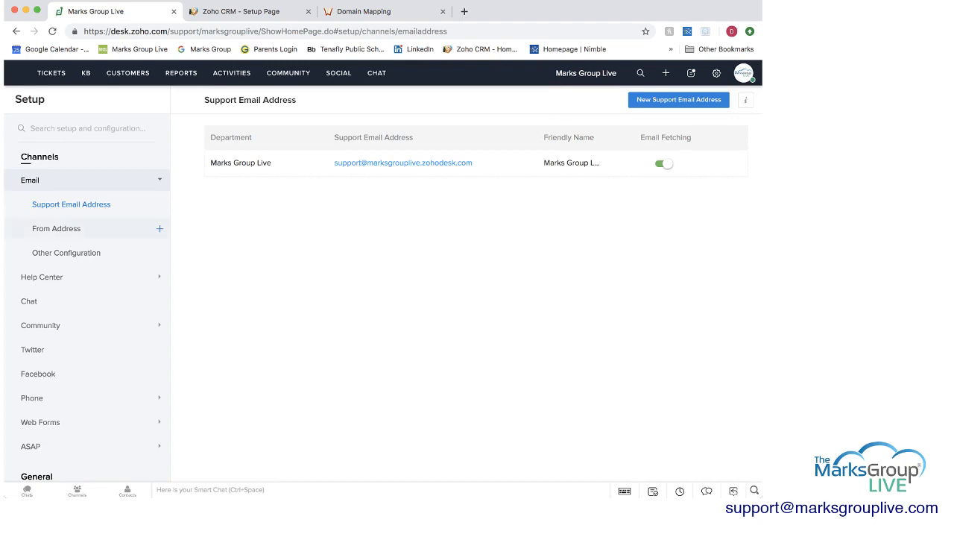
- Review the From Address page of the Email channel along with its help
click(56, 228)
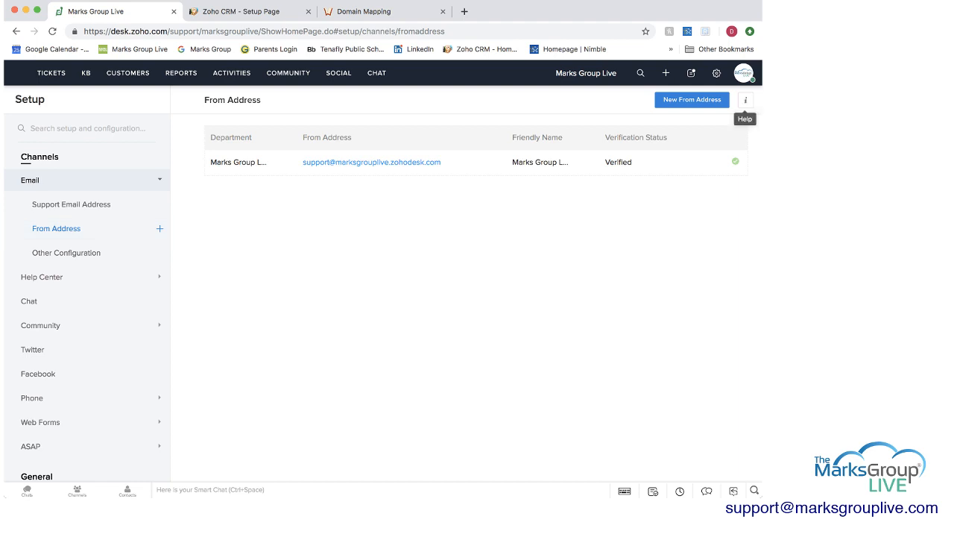
click(746, 99)
scroll(86, 276, up, 1)
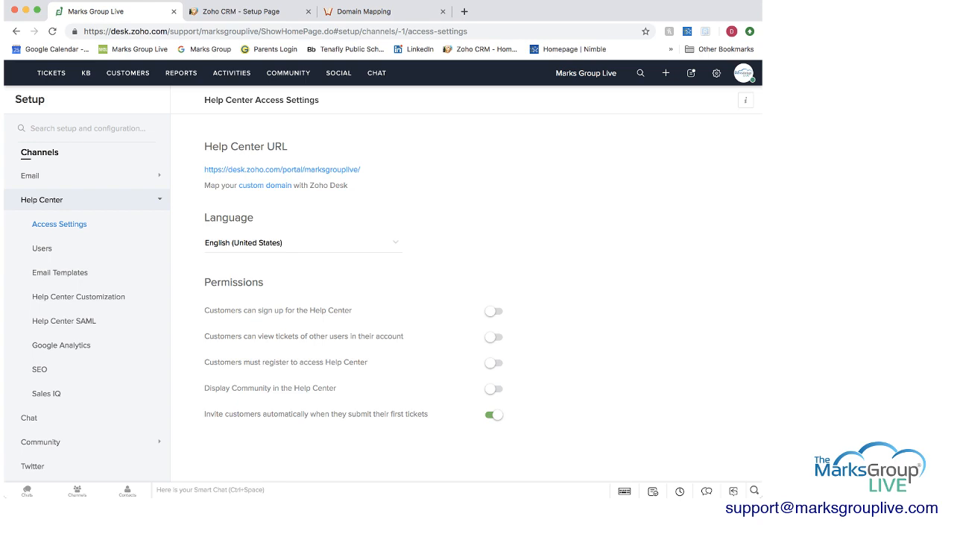
- Review the Help Center access settings with their page tips, and check the list of invited Help Center users
click(745, 99)
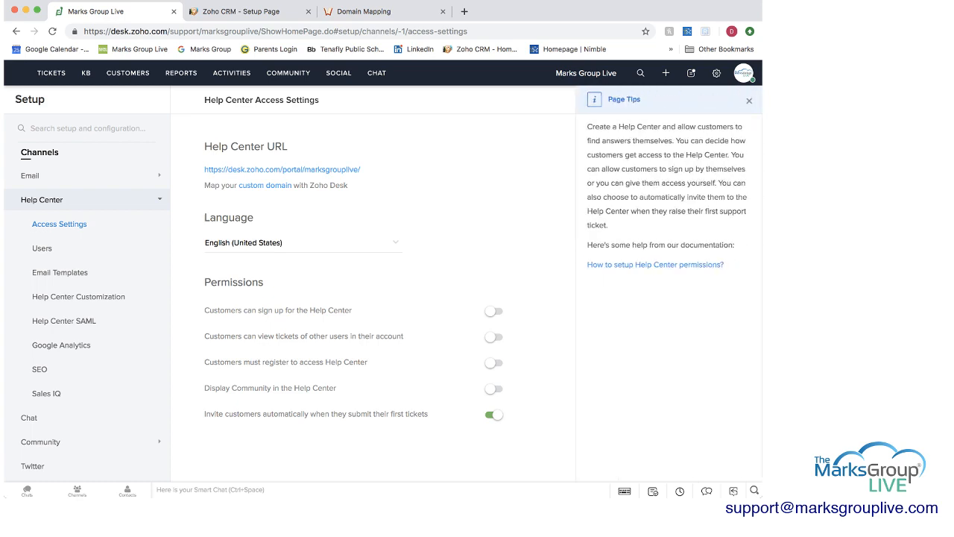
click(750, 100)
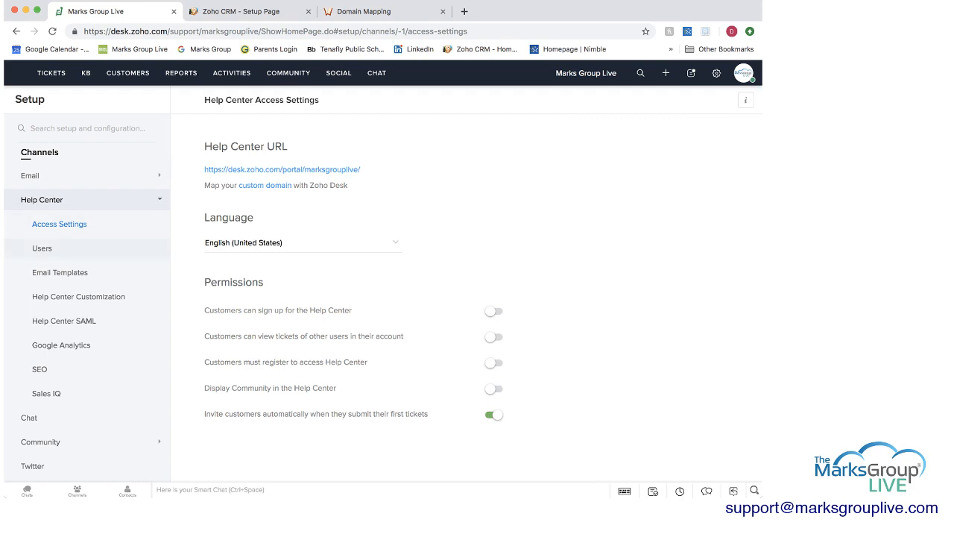
click(42, 248)
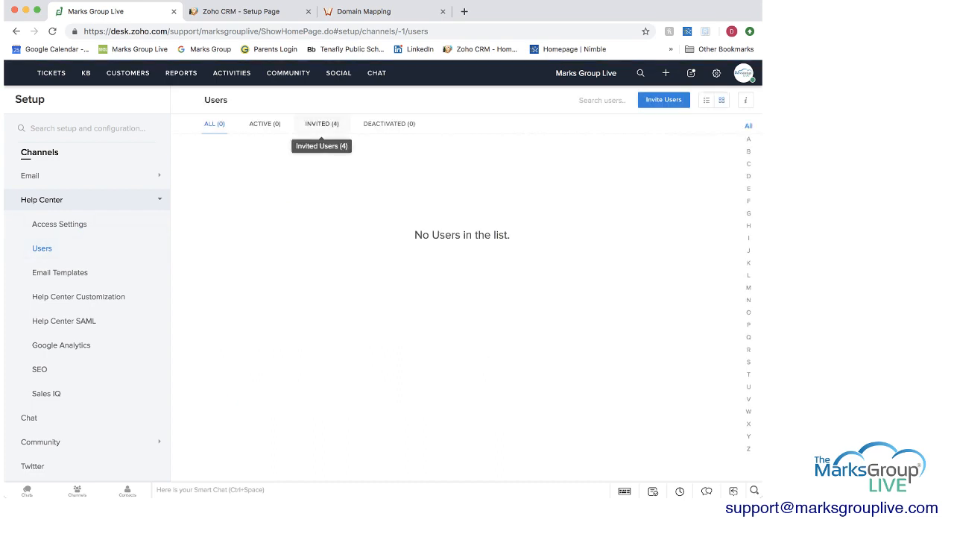
click(323, 123)
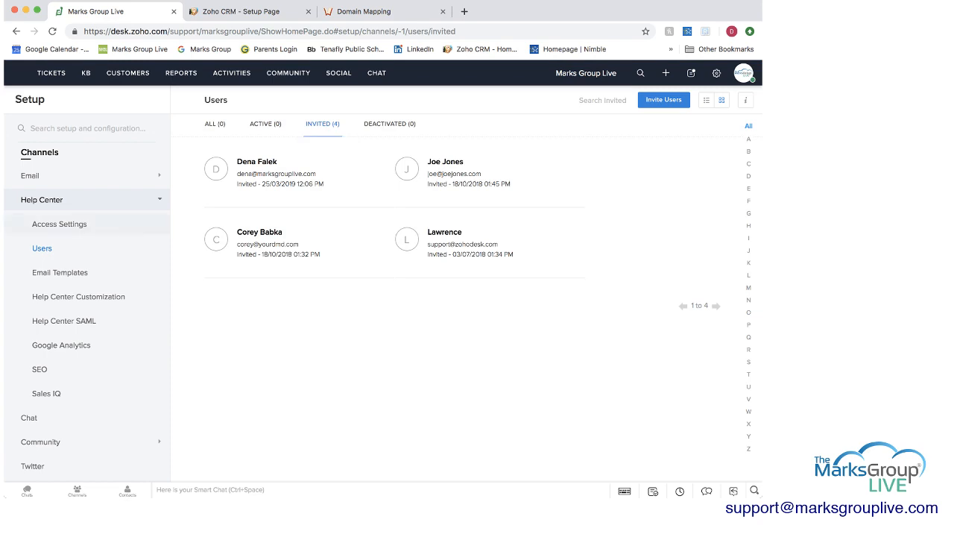
click(59, 224)
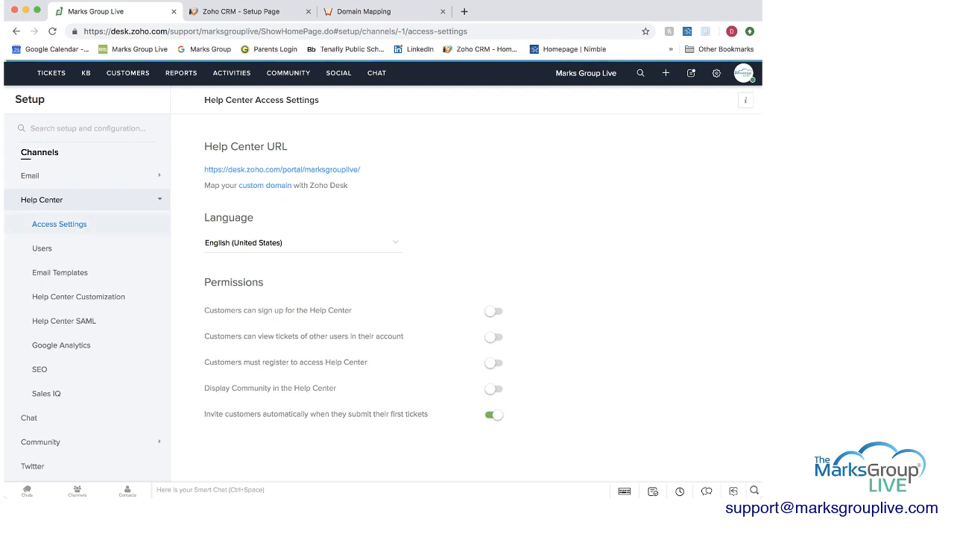
- View the contact record of the first invited Help Center user and return to the invited users list
click(42, 249)
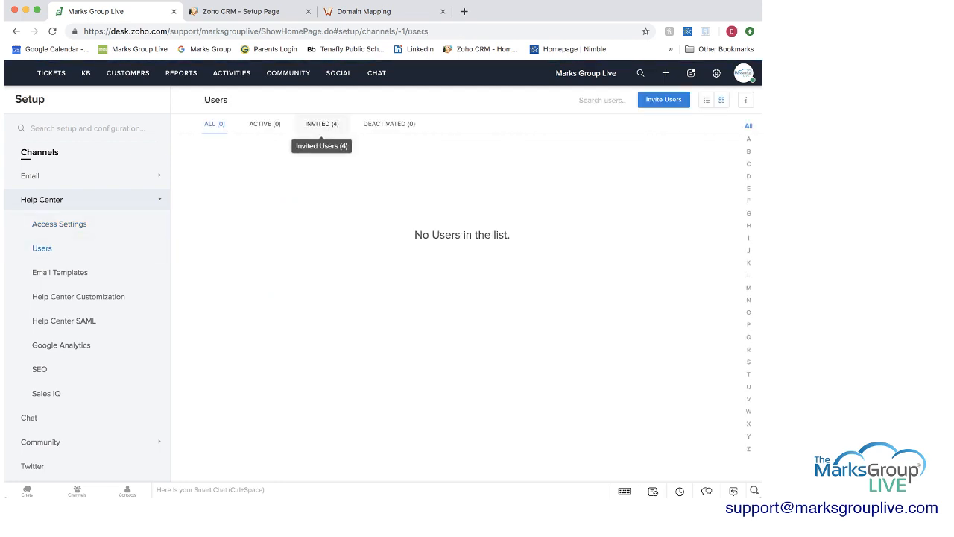
click(322, 124)
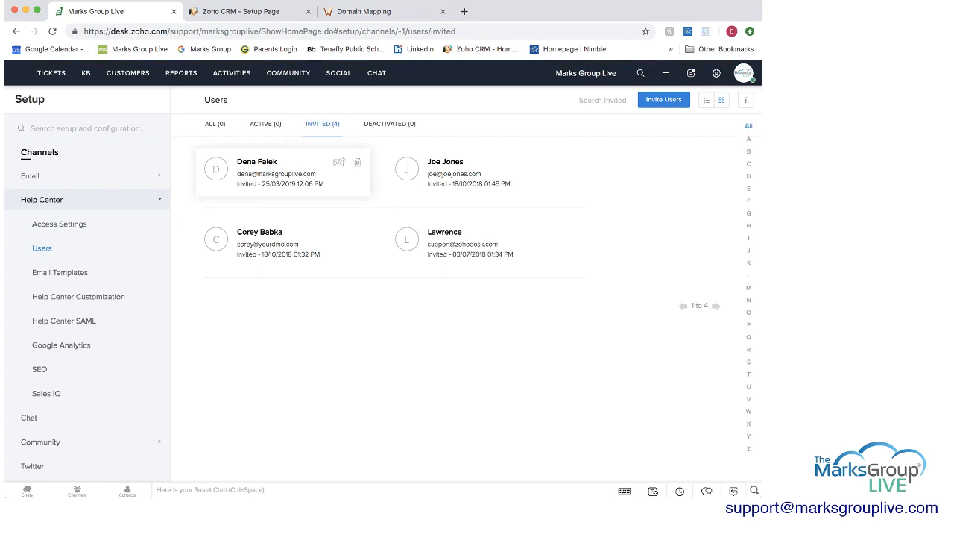
click(257, 162)
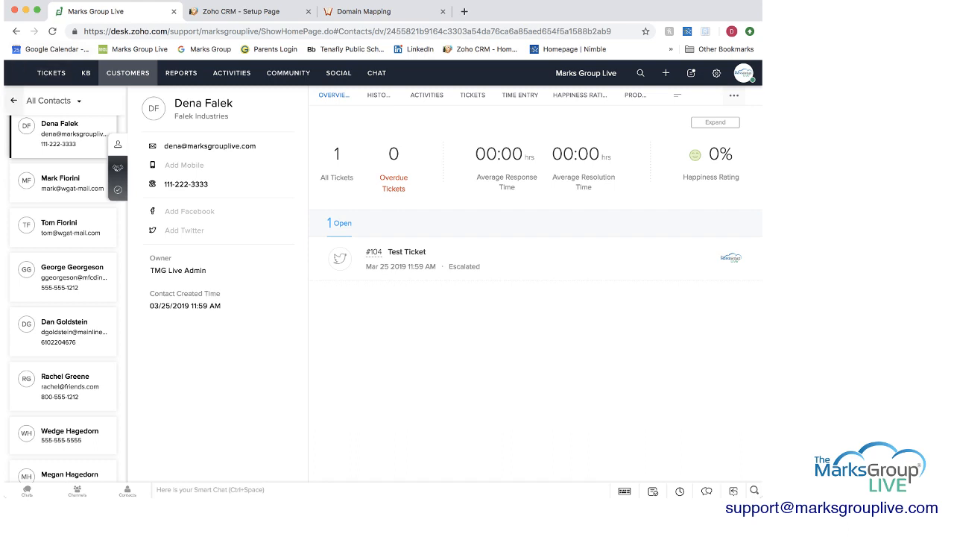
key(super+Left)
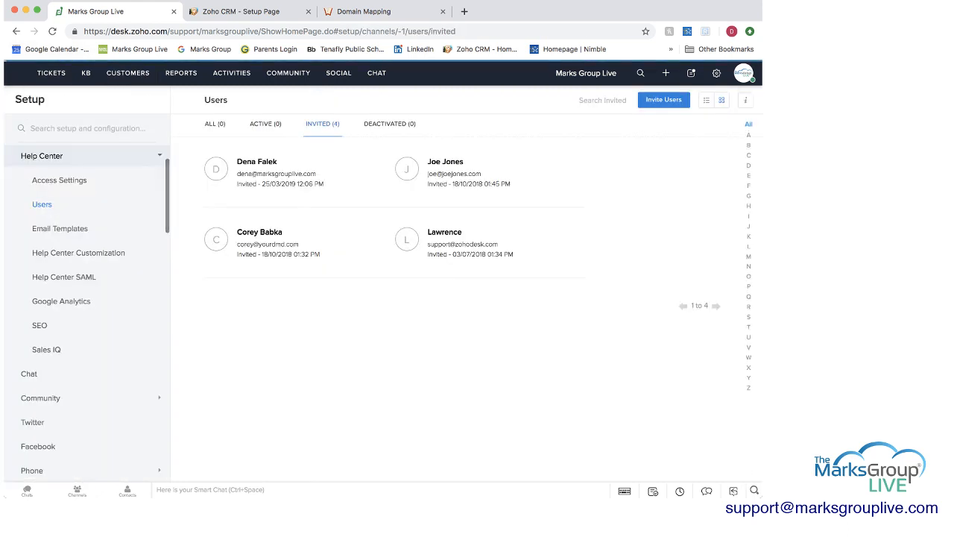
- Examine the Help Center email templates for invitation, activation and deactivation, including their message bodies
click(72, 228)
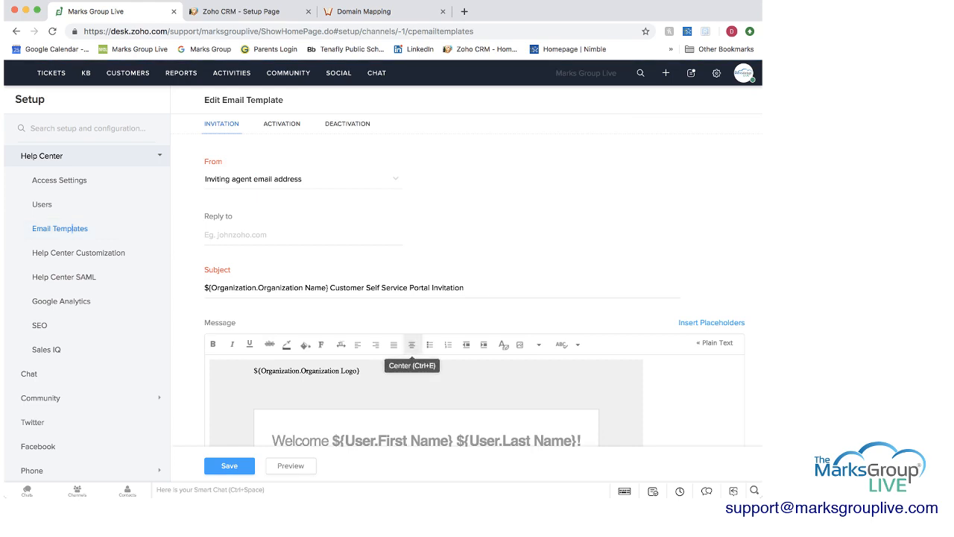
scroll(412, 347, down, 5)
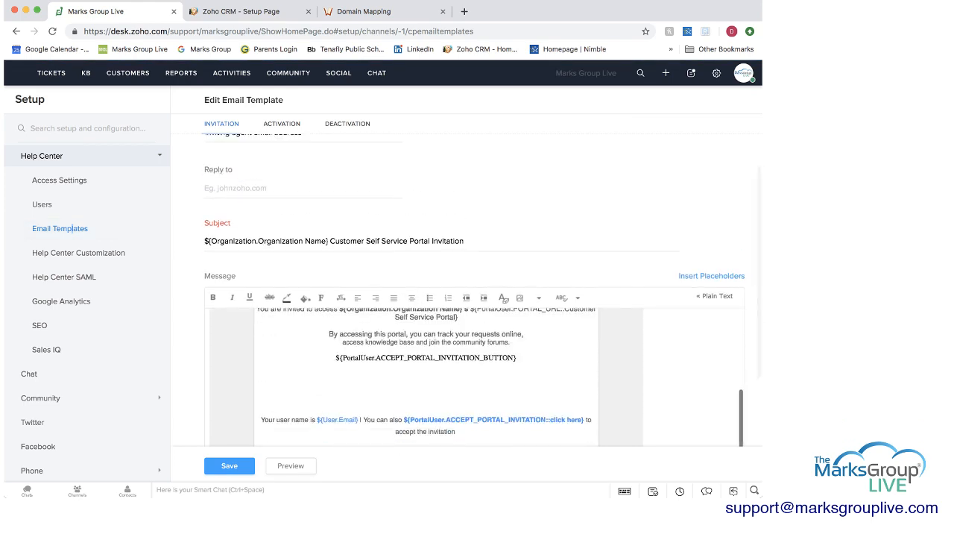
scroll(425, 377, up, 5)
click(282, 124)
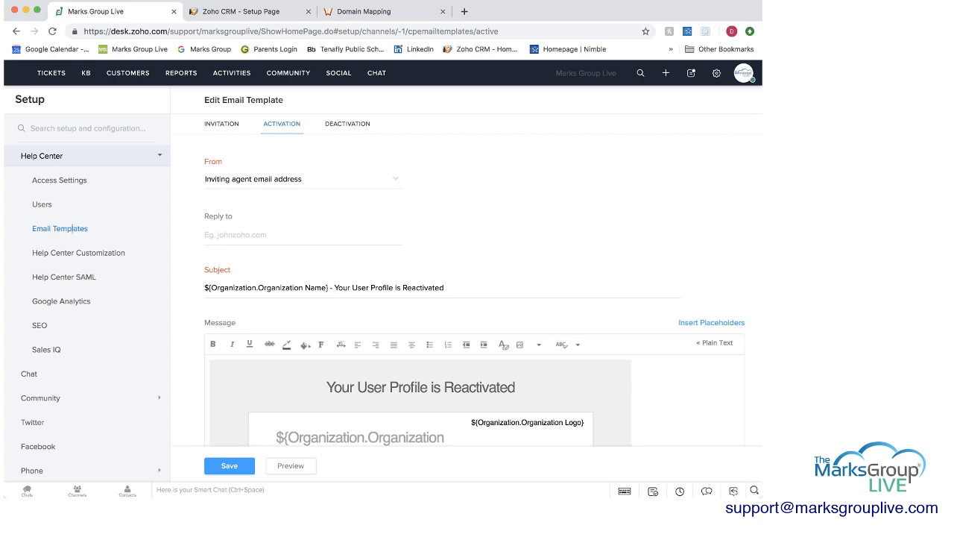
click(348, 124)
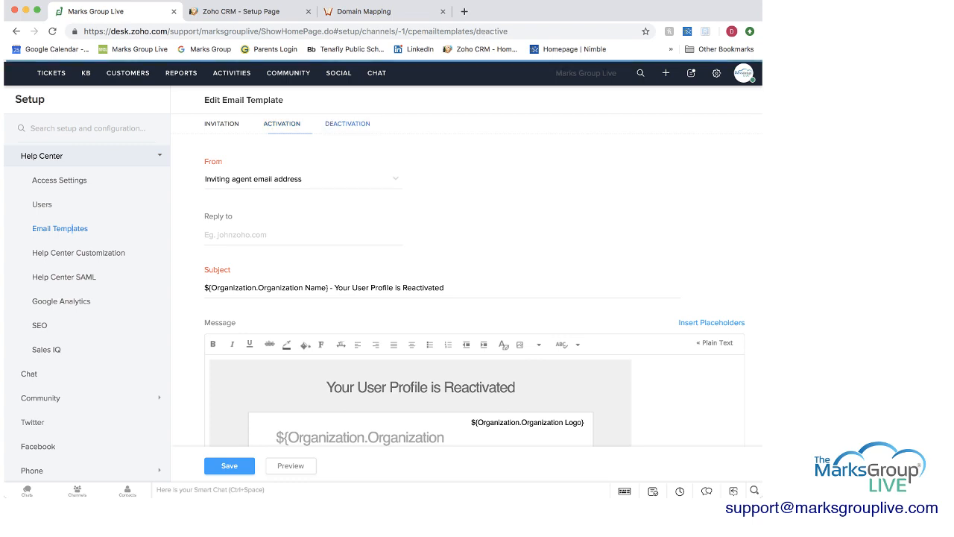
scroll(477, 401, down, 3)
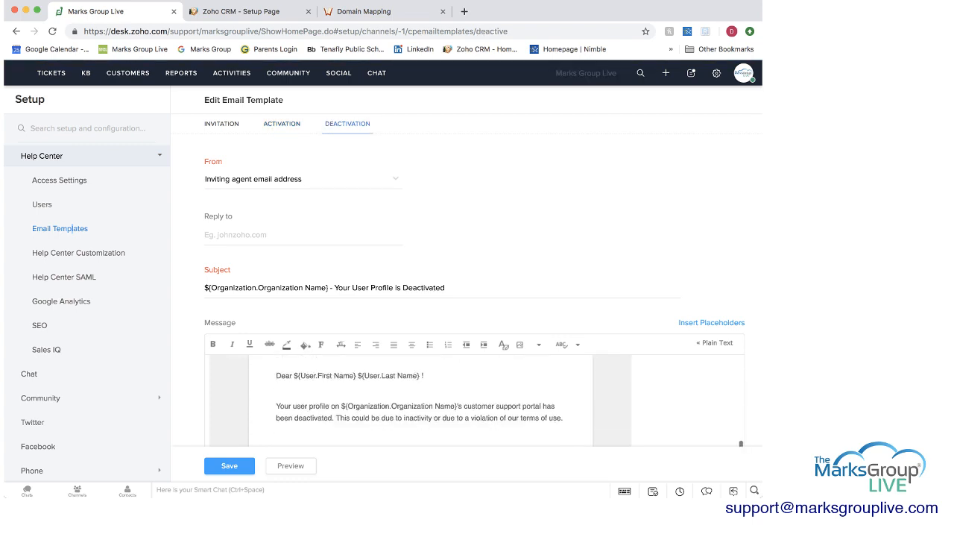
scroll(477, 400, up, 3)
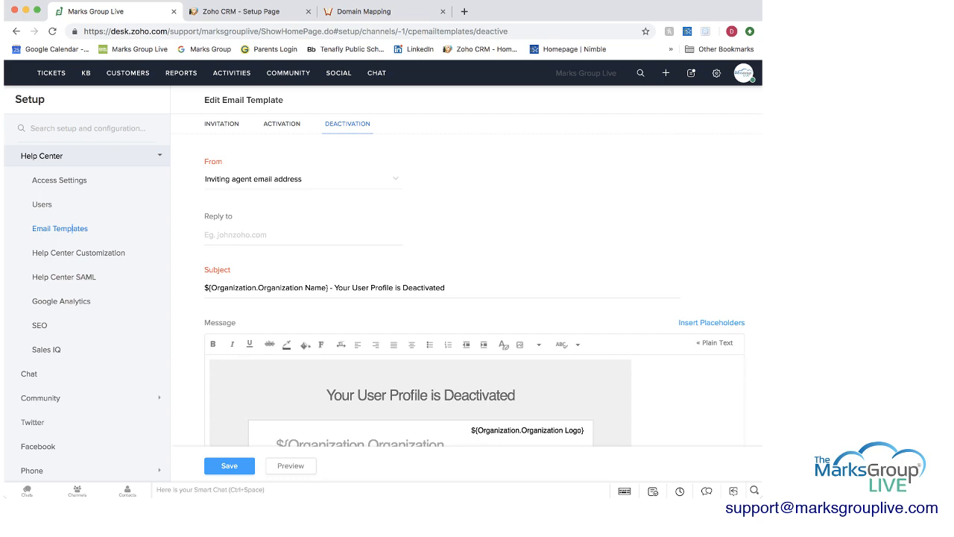
- Review the Help Center Customization page tips and the home page customization editor, and return to setup without changes
click(79, 253)
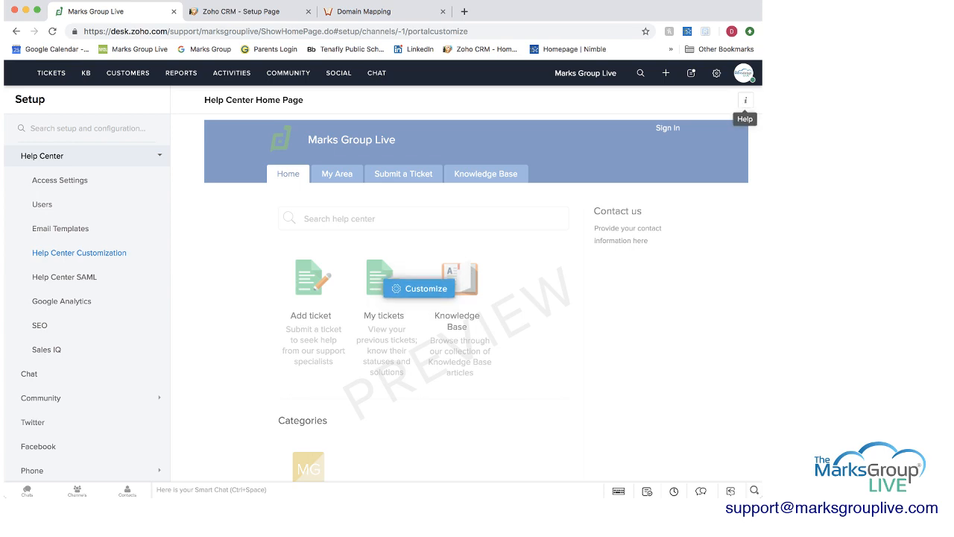
click(745, 100)
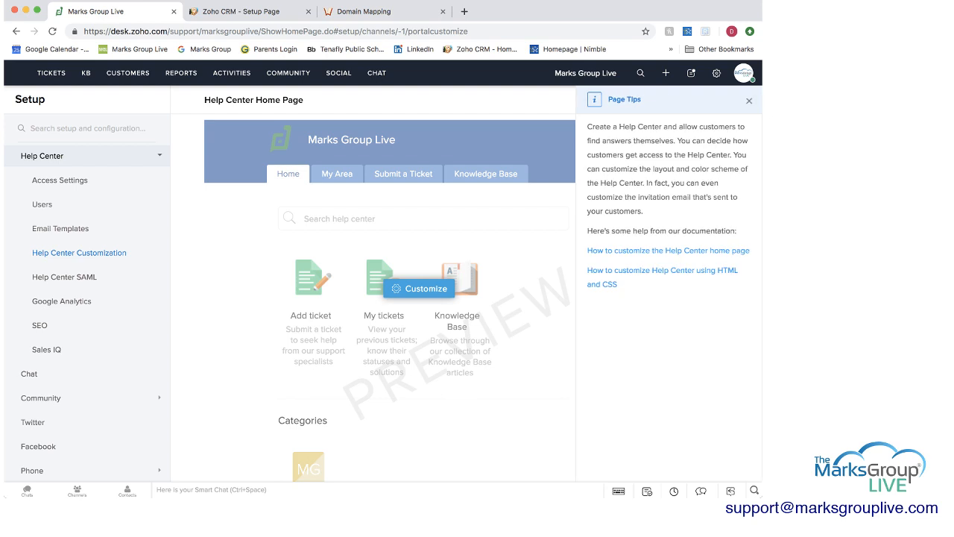
click(749, 100)
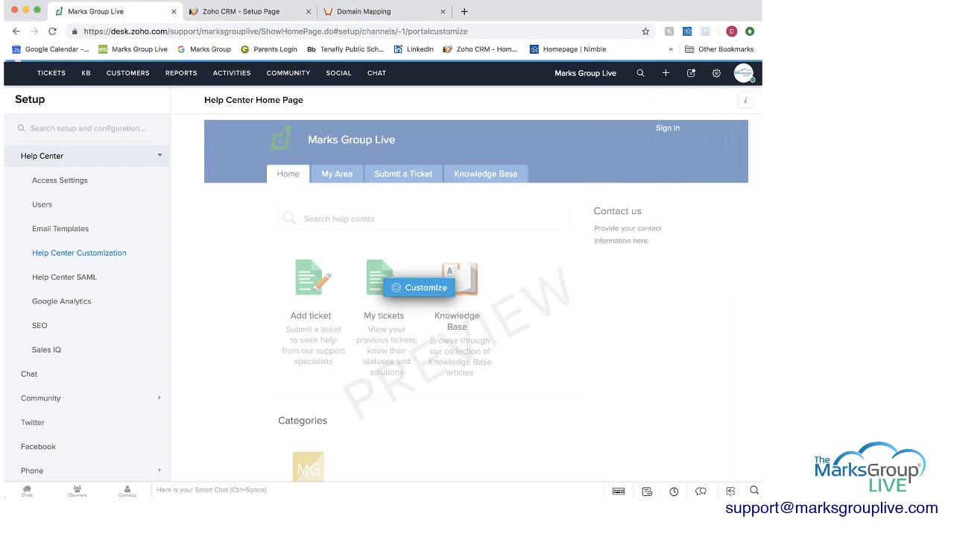
click(419, 287)
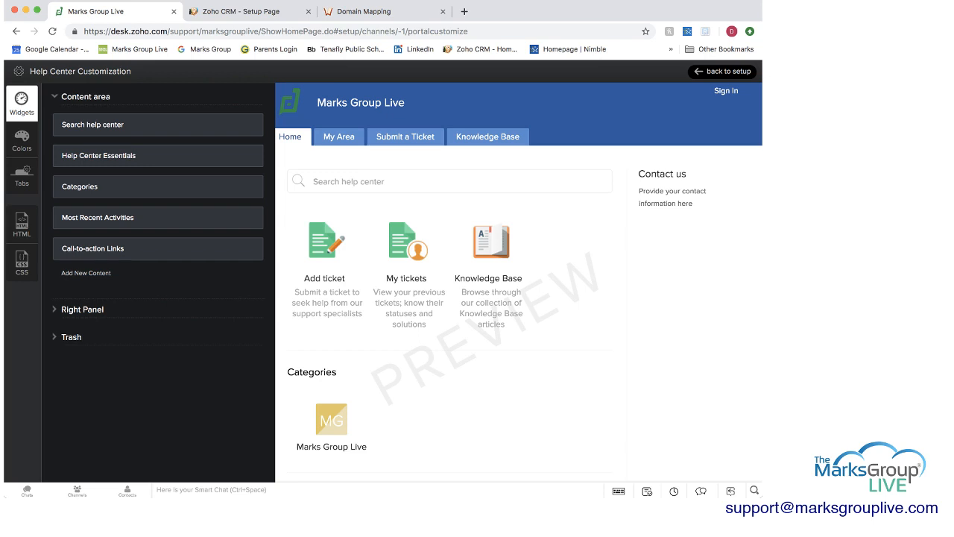
click(717, 72)
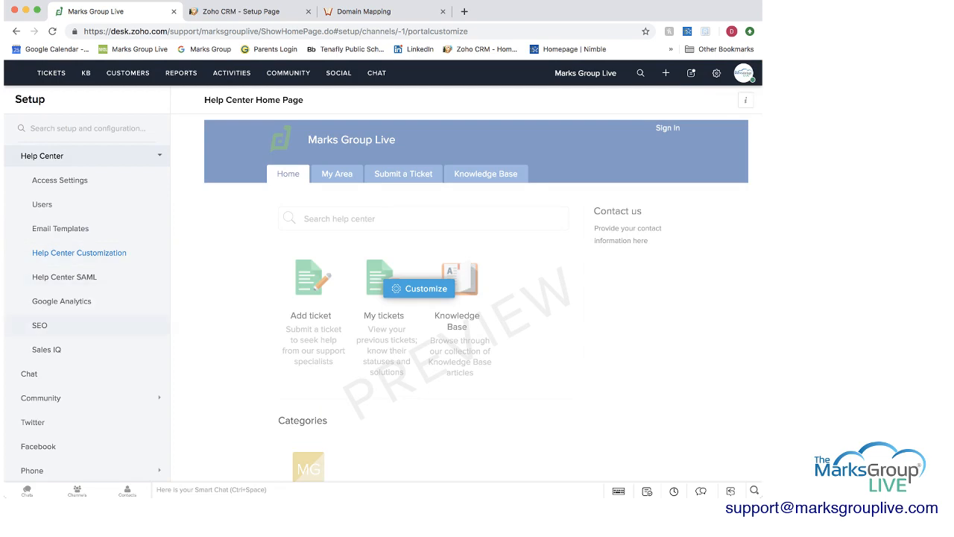
- Review the Chat channel settings, including the float snippet code and chat window appearance options, without saving any changes
scroll(88, 324, down, 2)
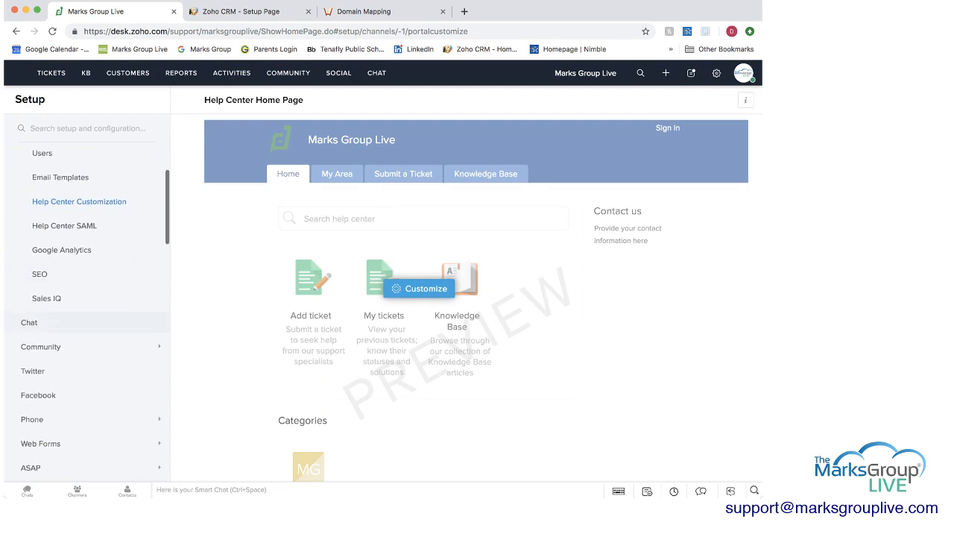
click(44, 322)
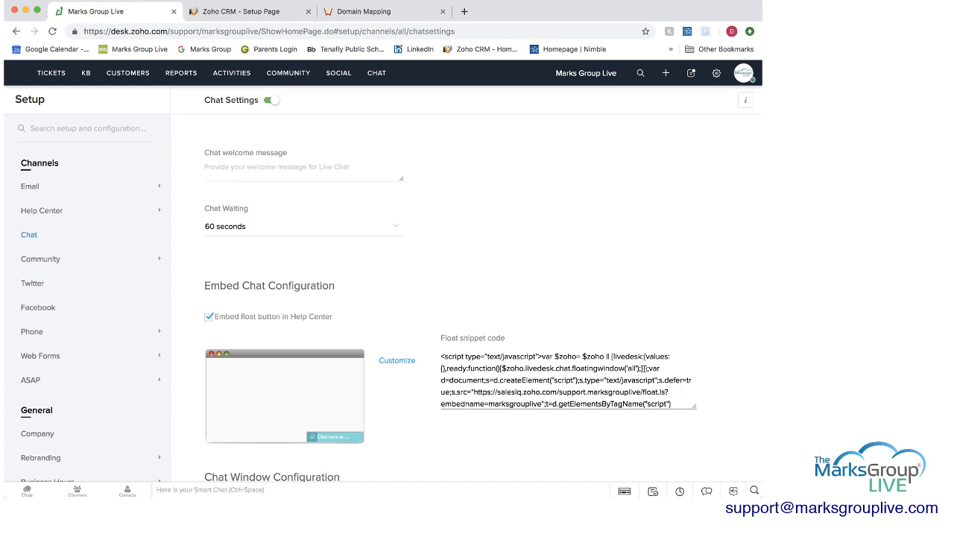
scroll(568, 380, down, 1)
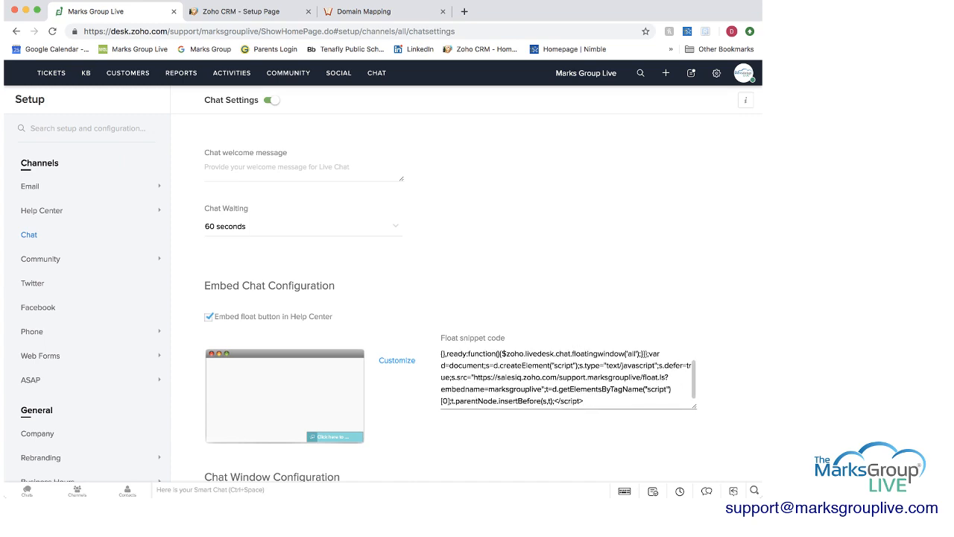
scroll(482, 298, down, 5)
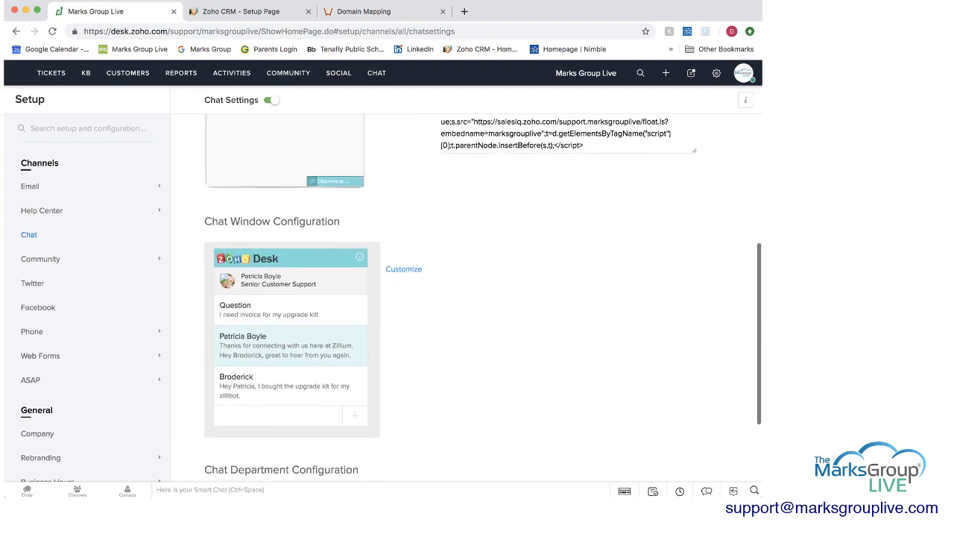
click(403, 268)
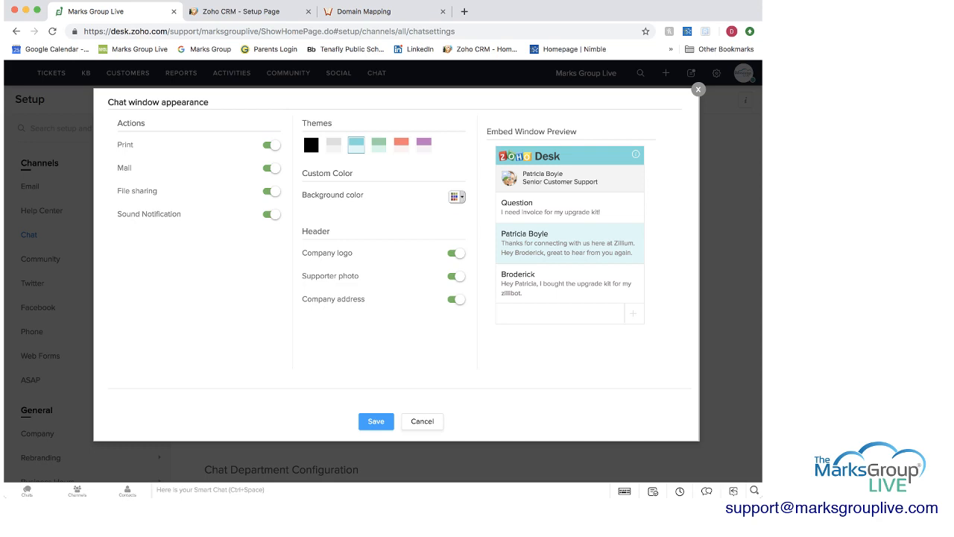
click(422, 421)
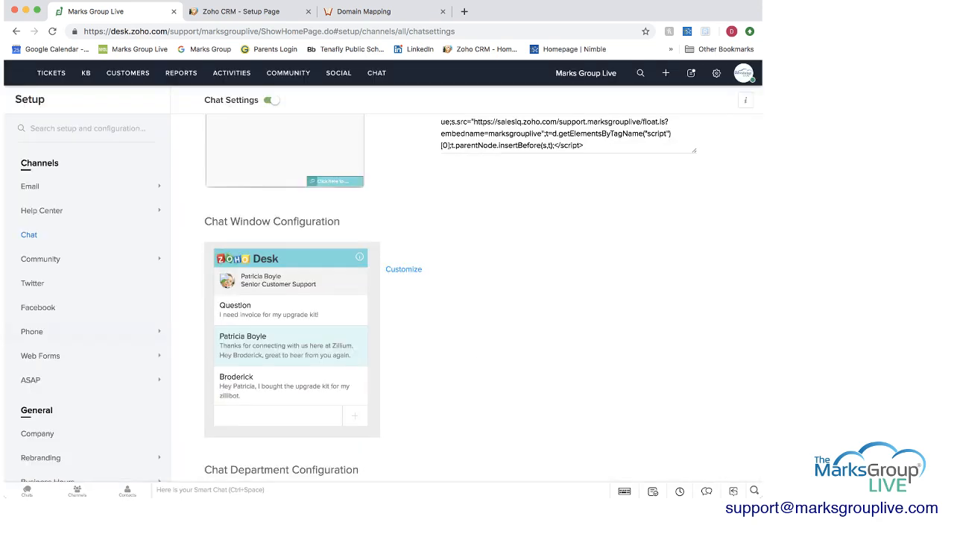
- Review the Community categories and the Community preferences for topic types and landing page
click(40, 258)
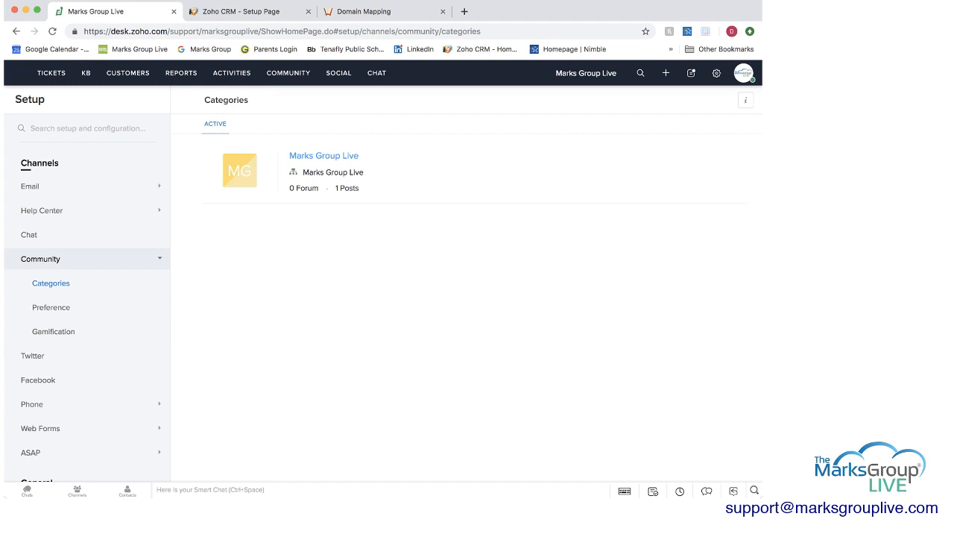
click(51, 307)
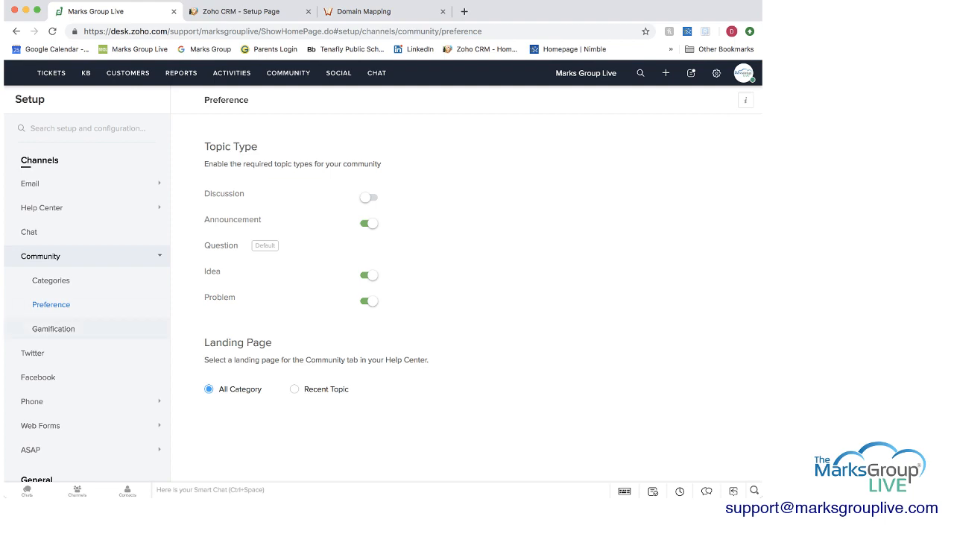
- Review the Twitter integration page with its page tips, and view the Facebook integration page
scroll(85, 328, down, 1)
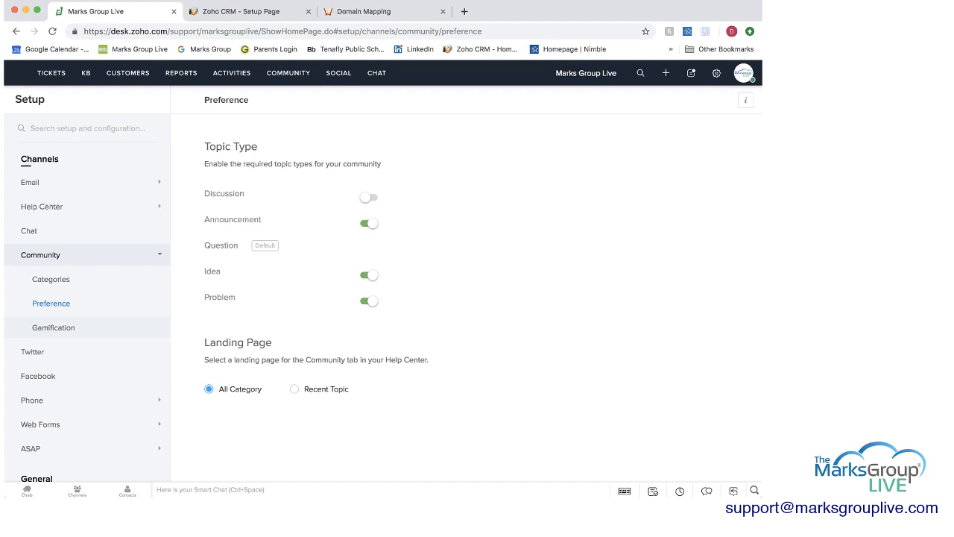
scroll(89, 298, down, 3)
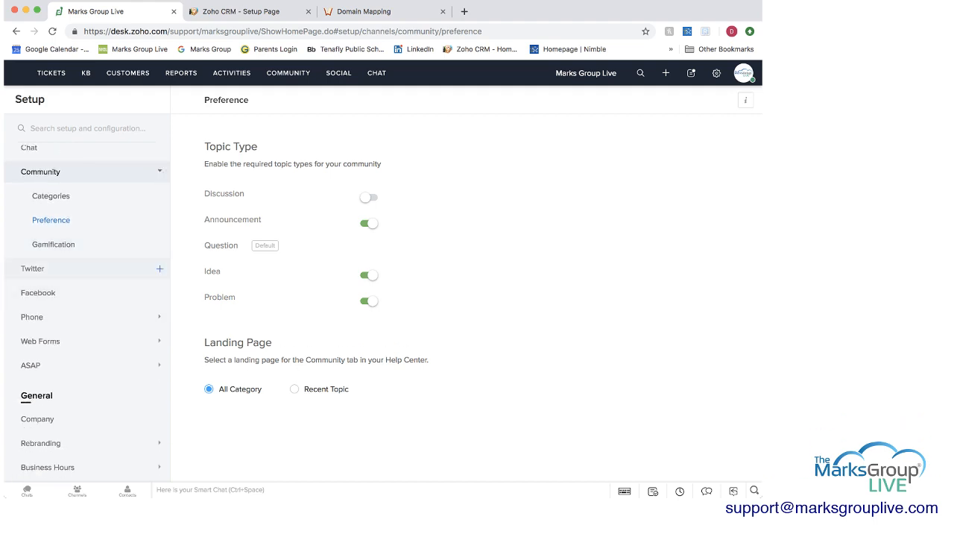
click(45, 268)
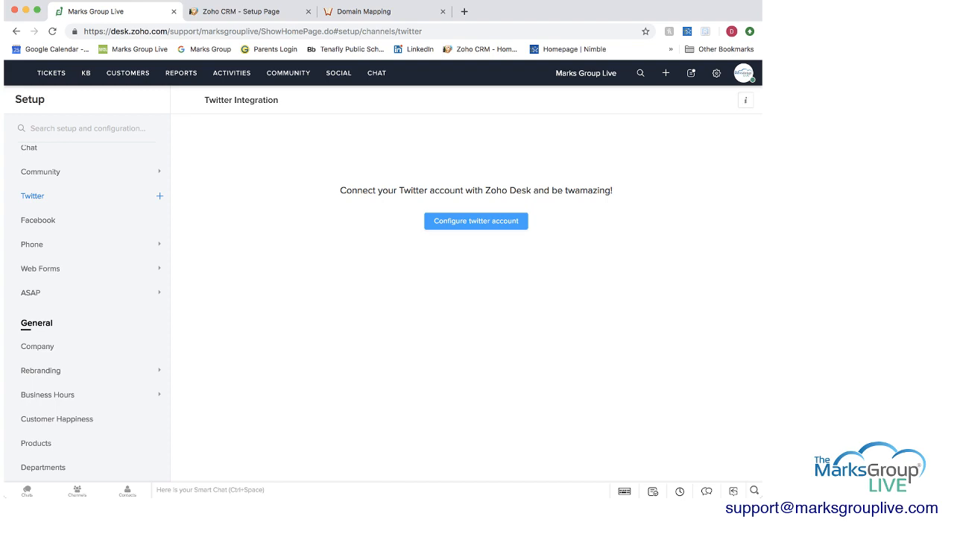
click(746, 100)
click(38, 220)
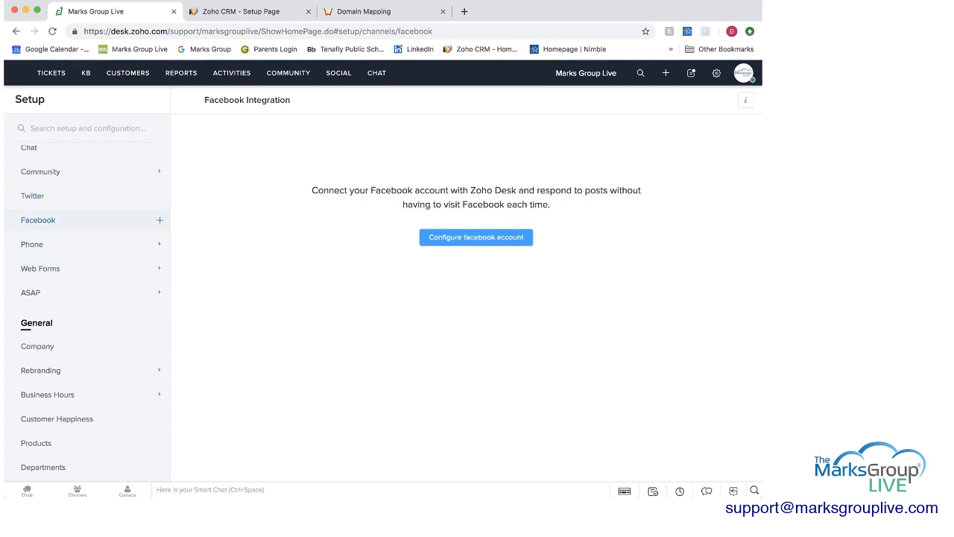
- Look through all the telephony providers offered for the Phone channel
click(32, 243)
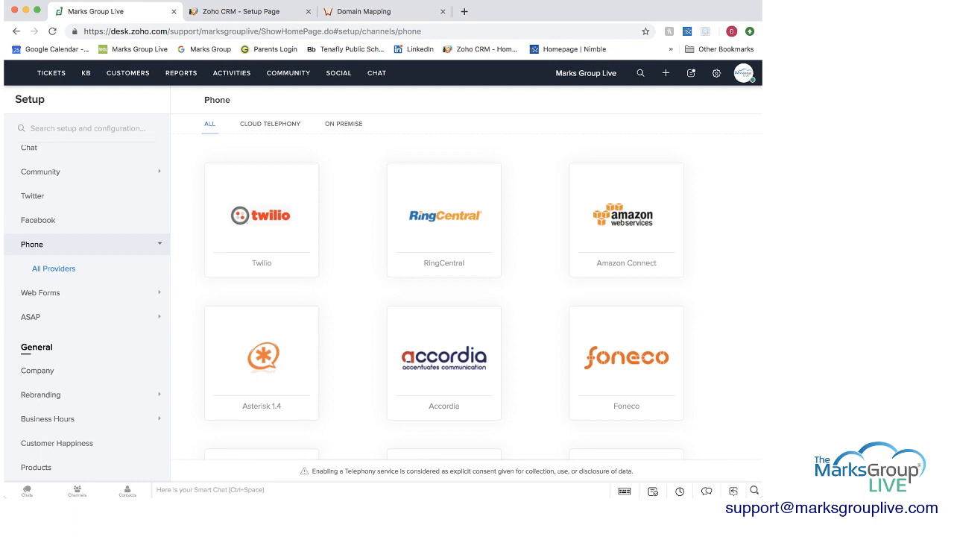
scroll(261, 246, down, 3)
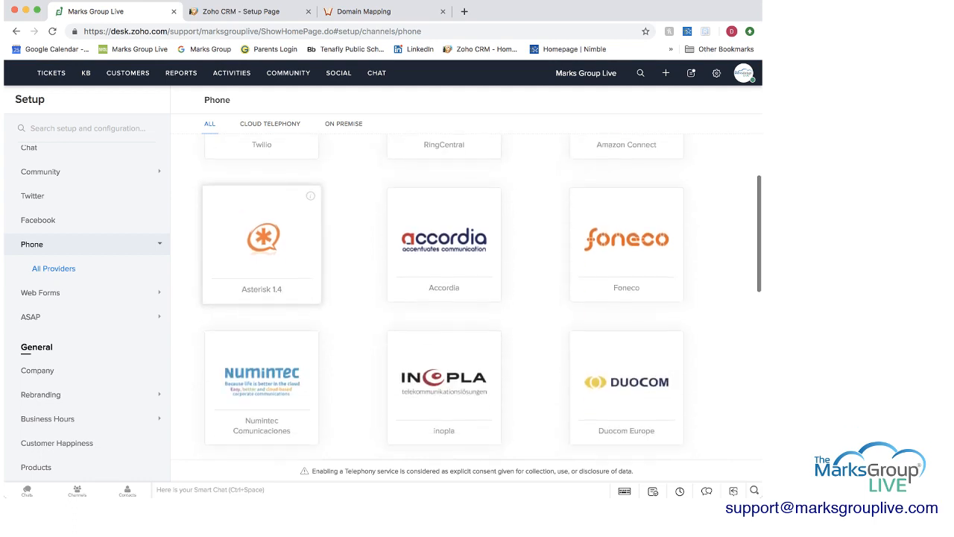
scroll(261, 246, up, 3)
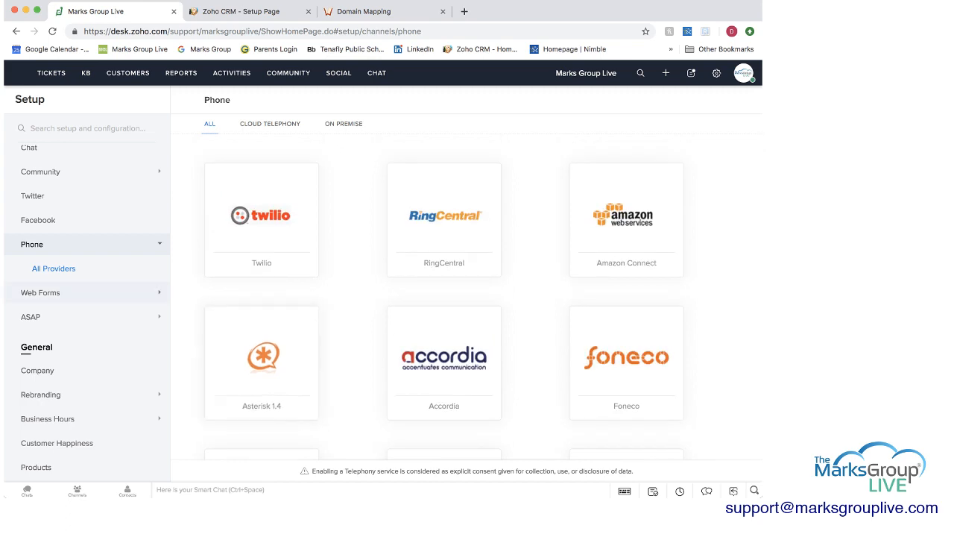
- Review the Ticket Status customization for the Marks Group Live department and check the options of the Open status
scroll(88, 298, down, 5)
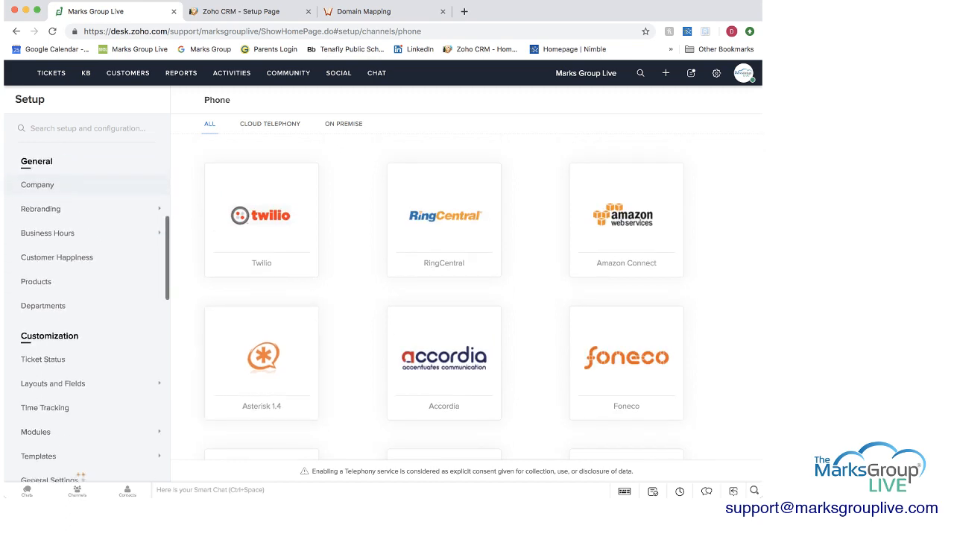
scroll(87, 313, down, 3)
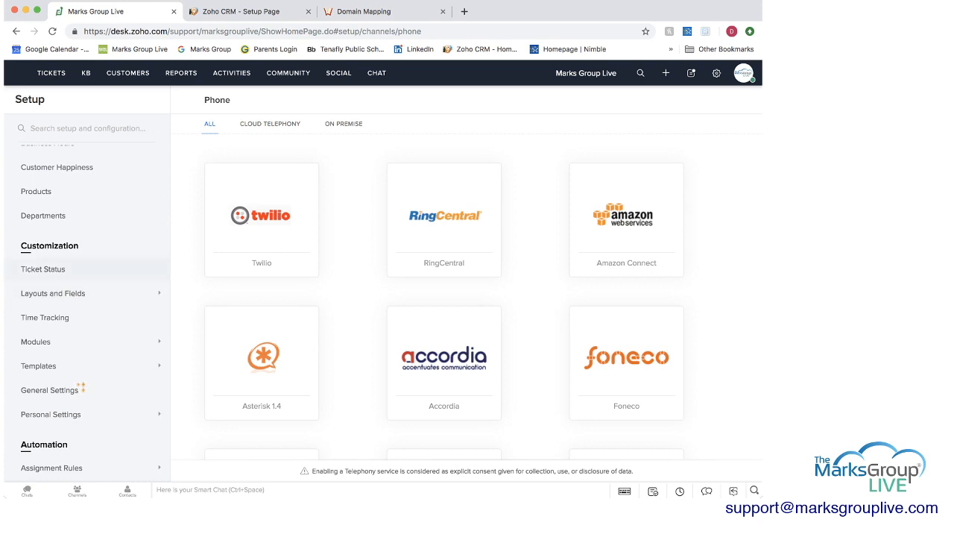
click(43, 270)
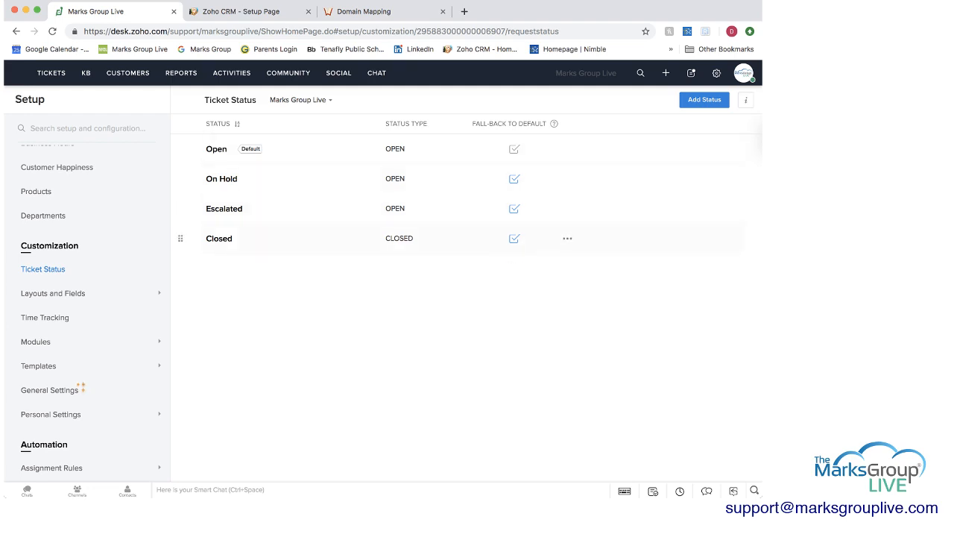
click(568, 149)
- Examine the Tickets layout for Marks Group Live, covering the Ticket Information and Additional Information sections
click(53, 293)
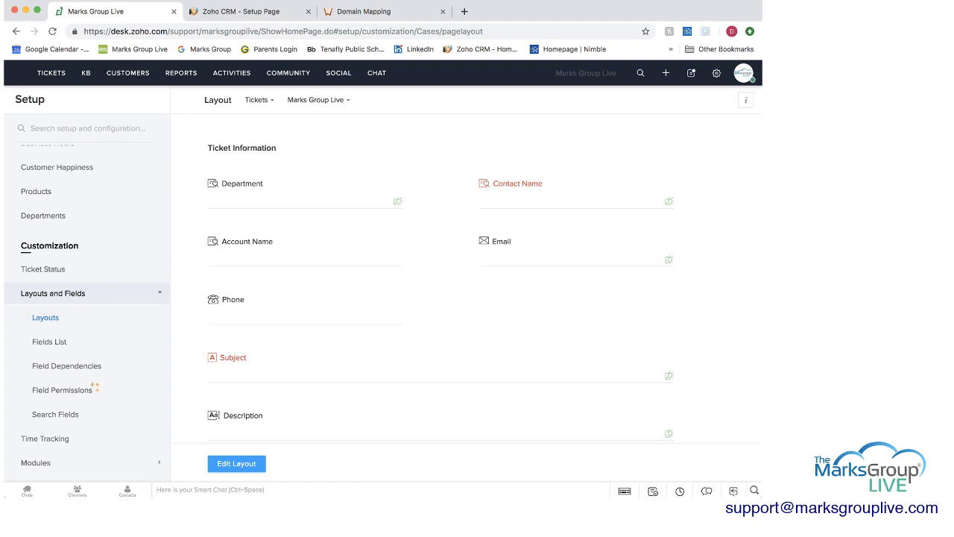
scroll(466, 283, down, 5)
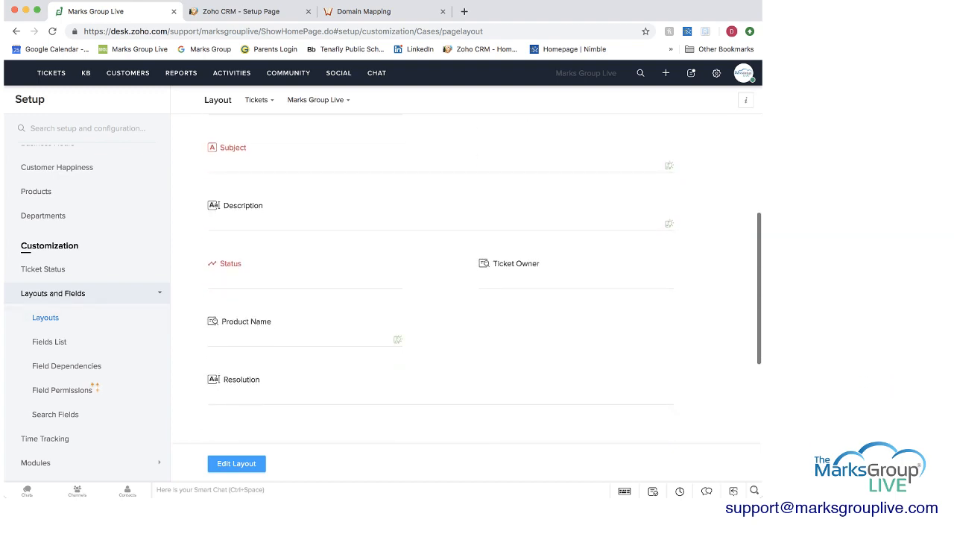
scroll(466, 283, down, 3)
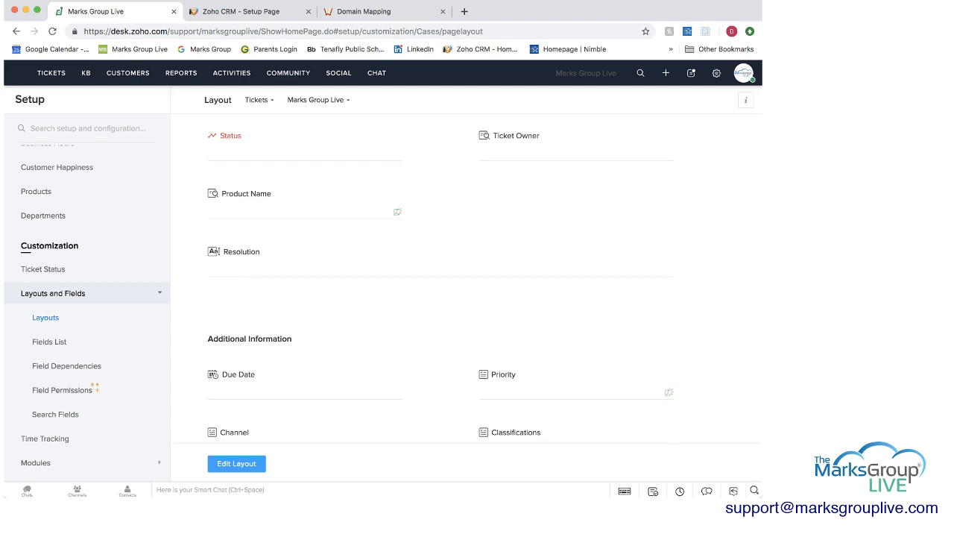
scroll(466, 284, up, 7)
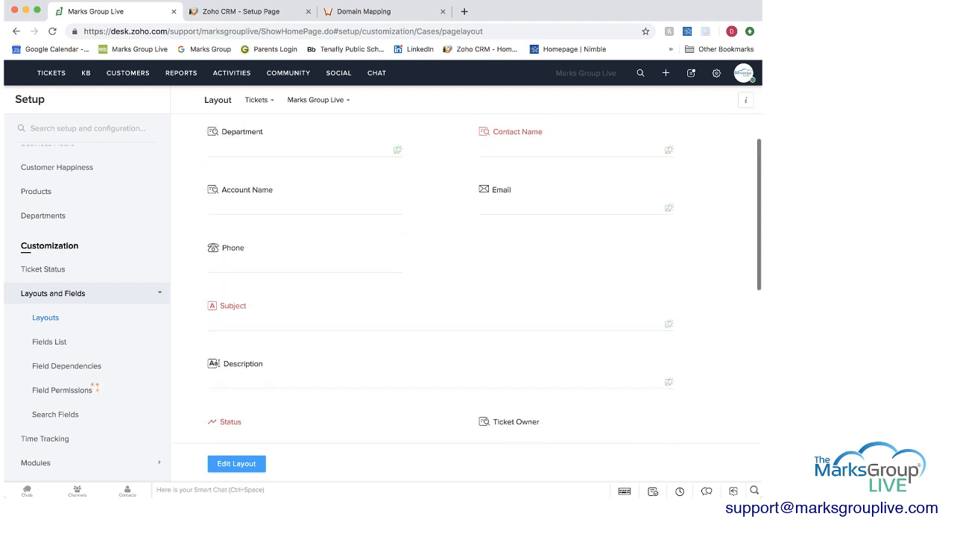
- Look through the Tickets fields list with its data types, and open the create or edit fields page
scroll(466, 283, down, 2)
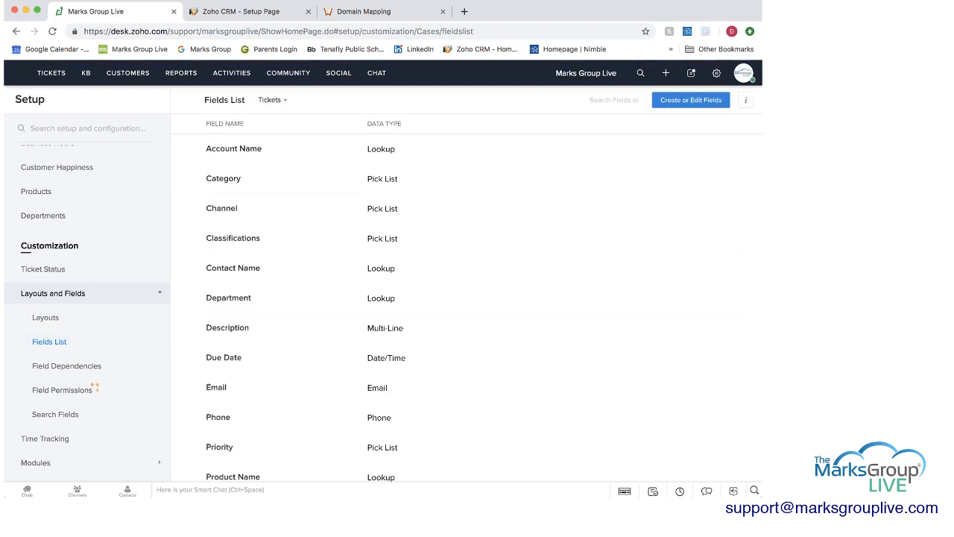
scroll(466, 313, down, 4)
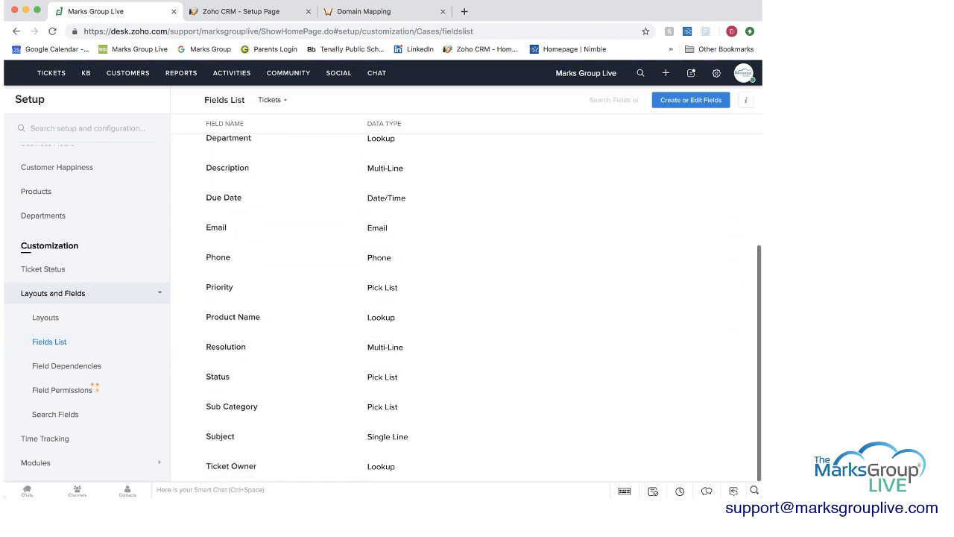
scroll(466, 314, up, 4)
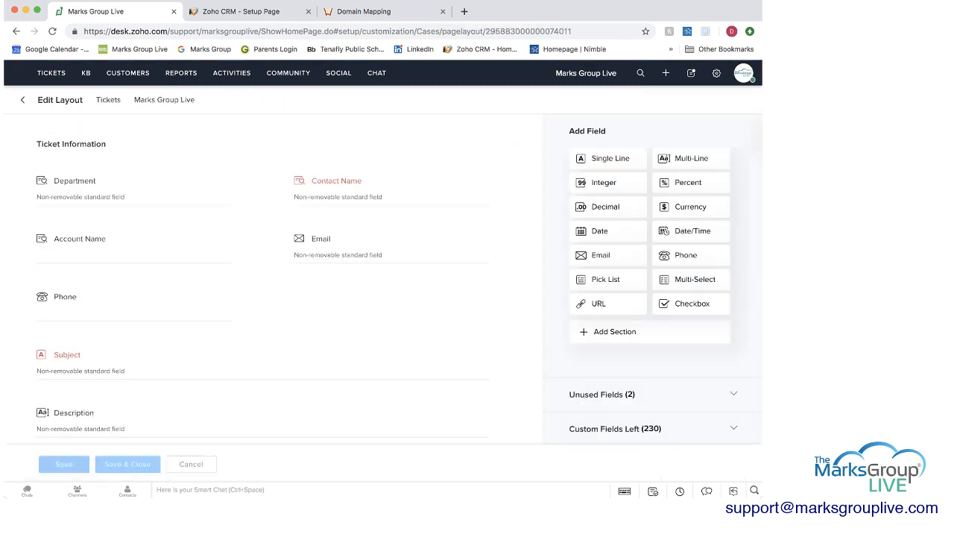
- Examine the Tickets layout editor and the Account Name field's options, and return to the fields list without changes
scroll(273, 279, down, 1)
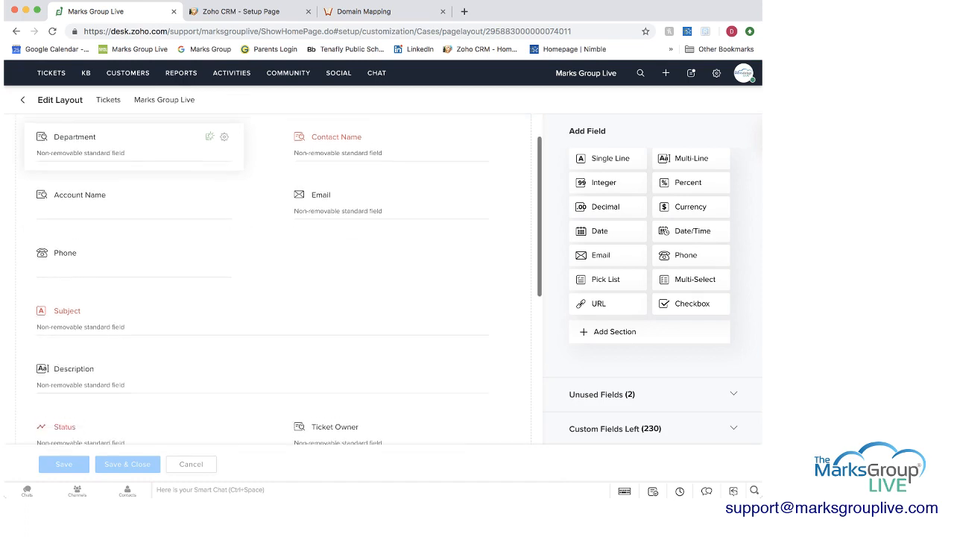
scroll(273, 279, up, 1)
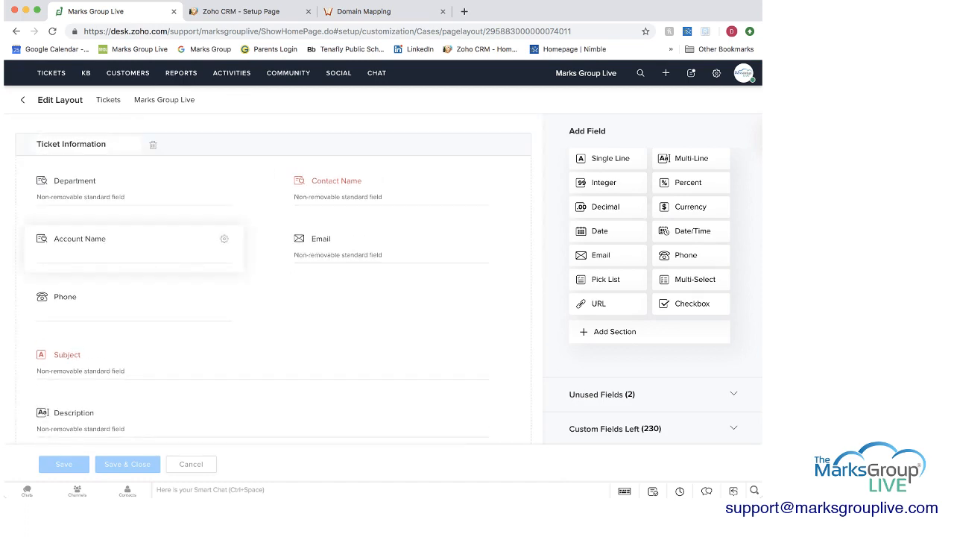
click(224, 238)
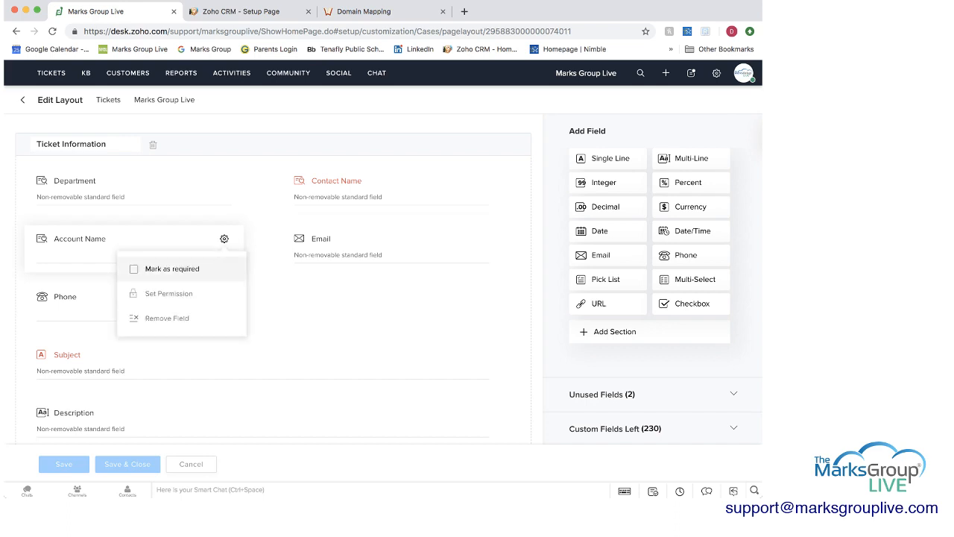
scroll(181, 268, down, 1)
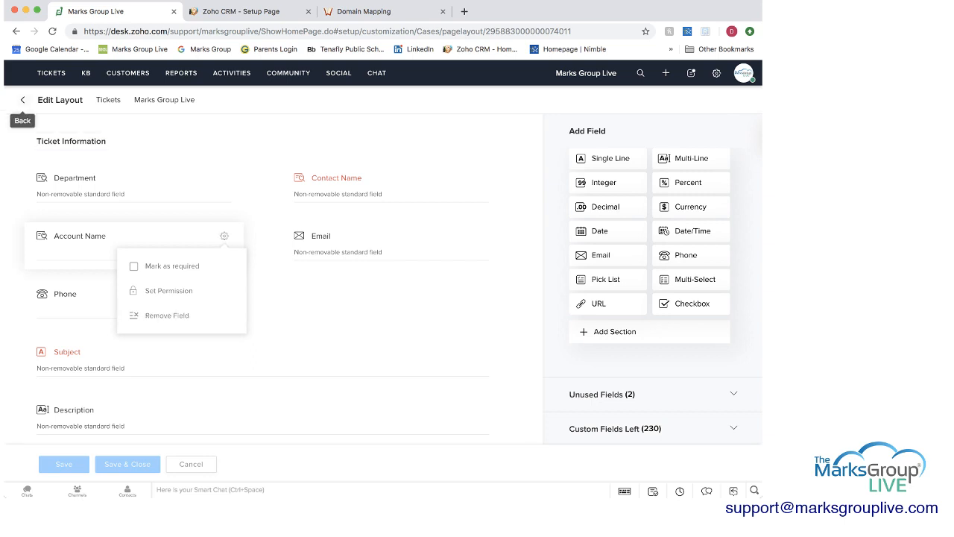
click(22, 100)
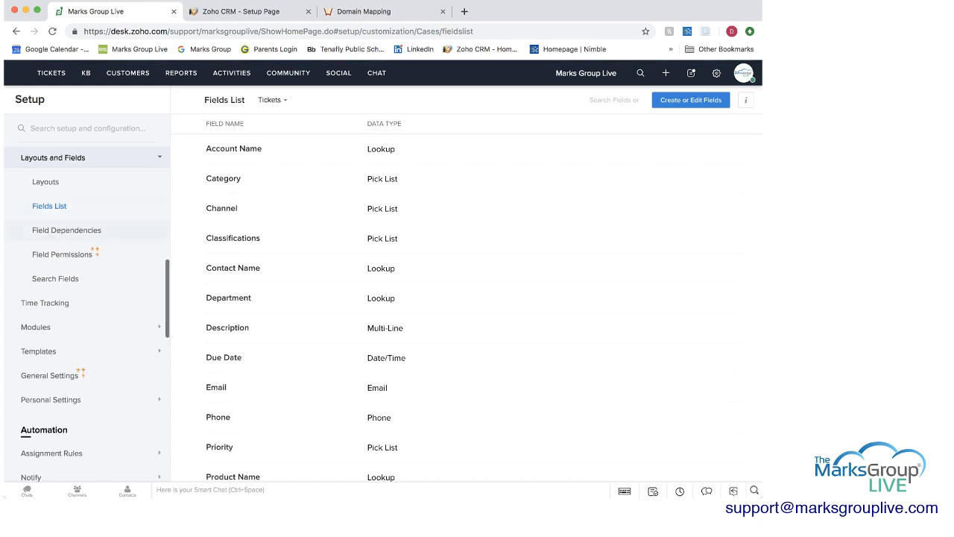
- Review the field dependencies, field permissions and search fields settings for Tickets
click(66, 229)
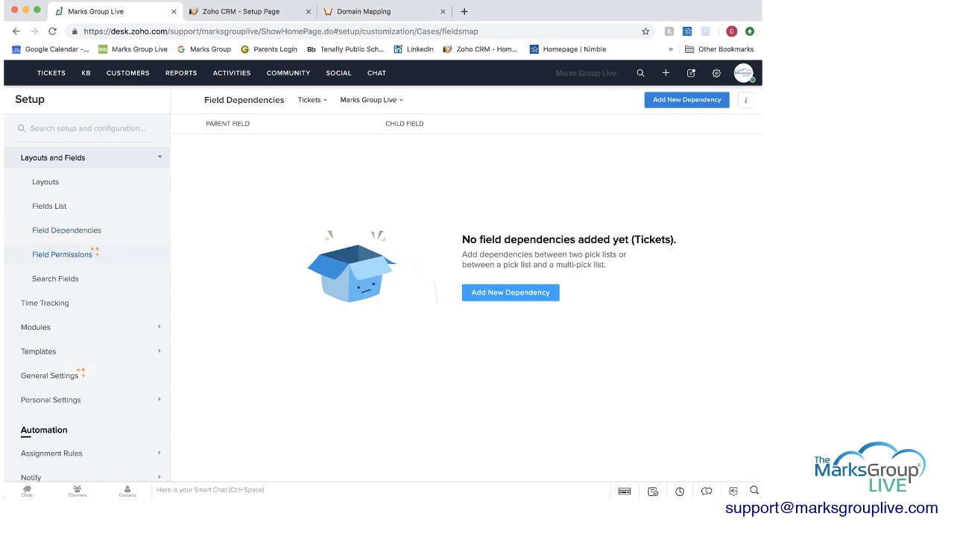
click(61, 254)
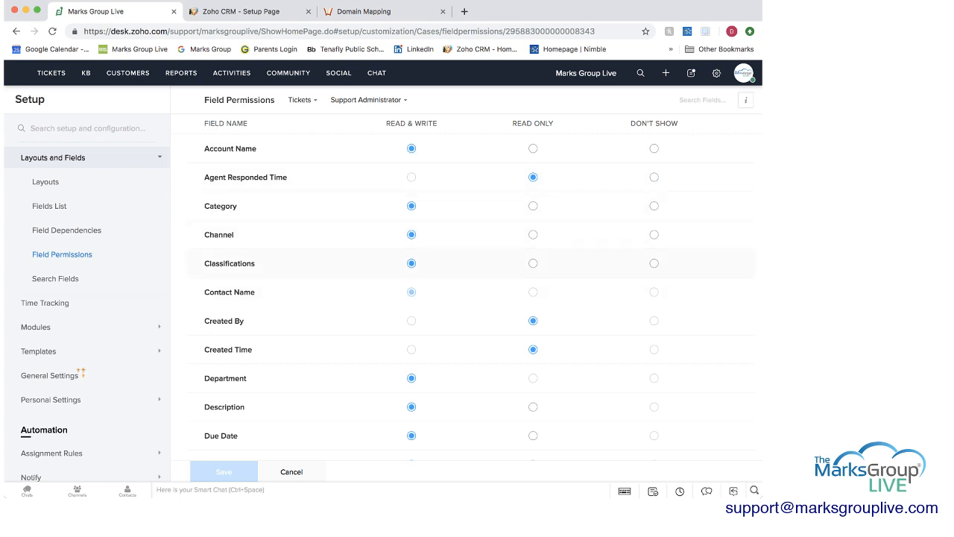
click(55, 278)
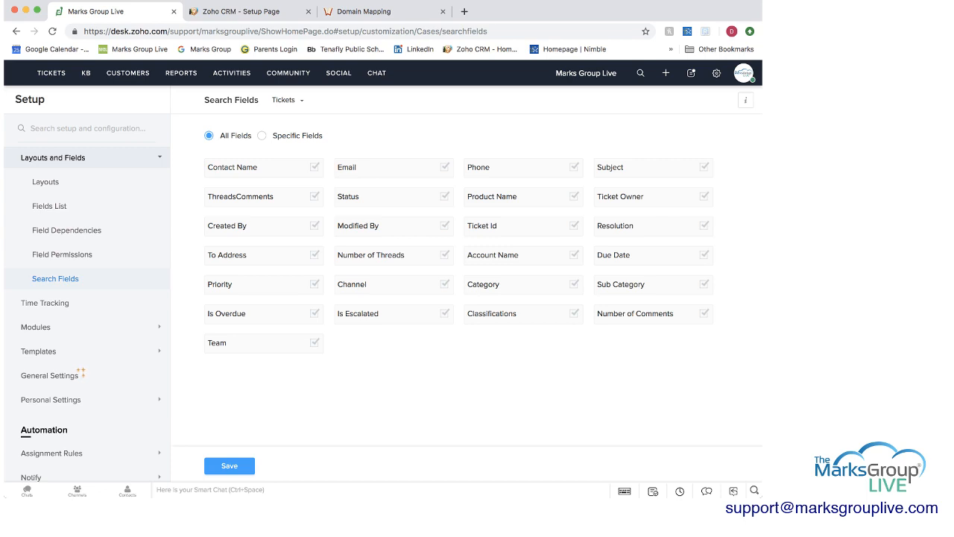
- Review the time tracking settings for tickets and activities, and view the module organization page
click(45, 302)
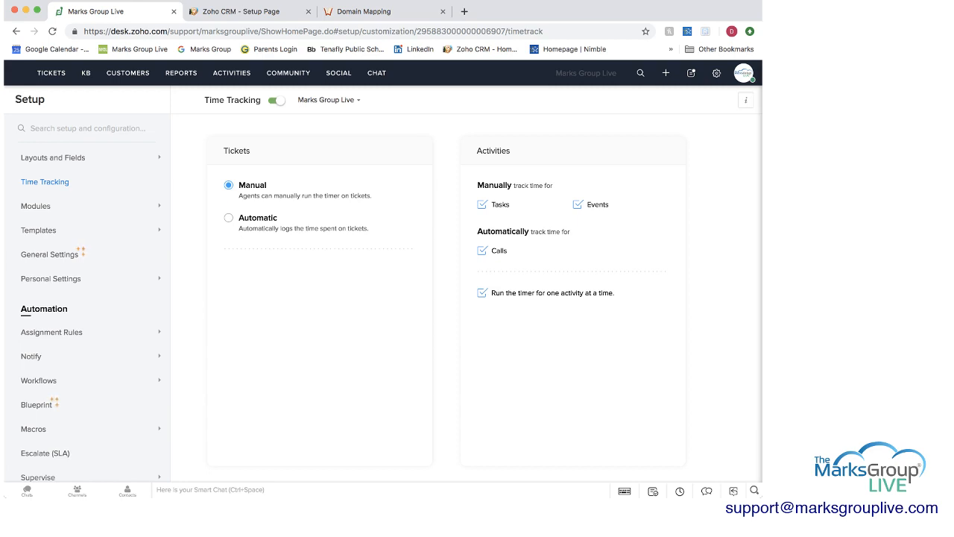
click(35, 206)
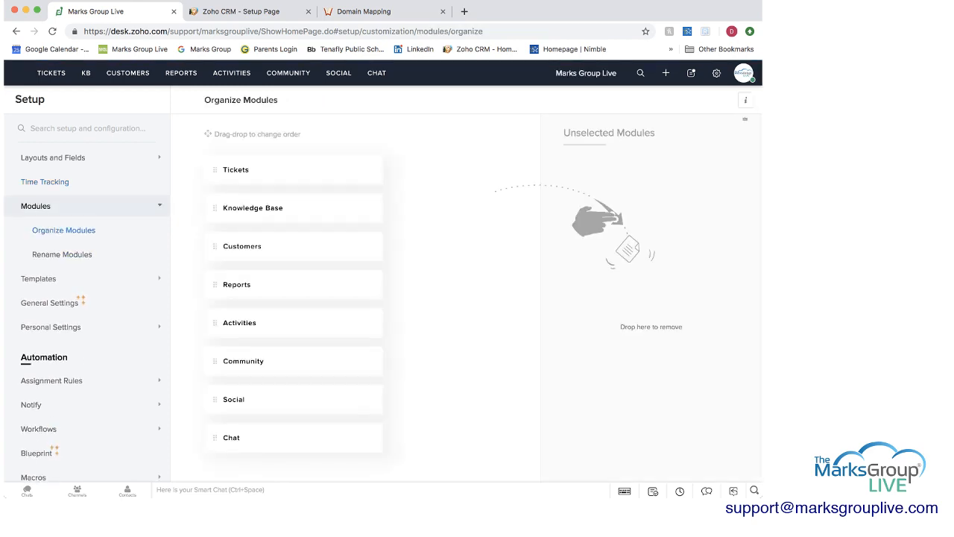
- Read the page tips on organizing modules, and look through the list of email templates for agent notifications
click(746, 100)
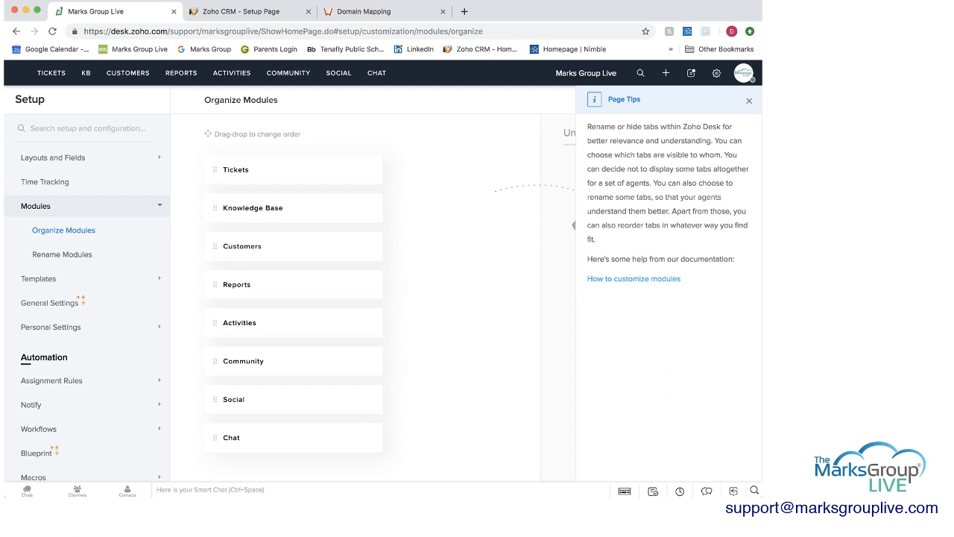
click(749, 101)
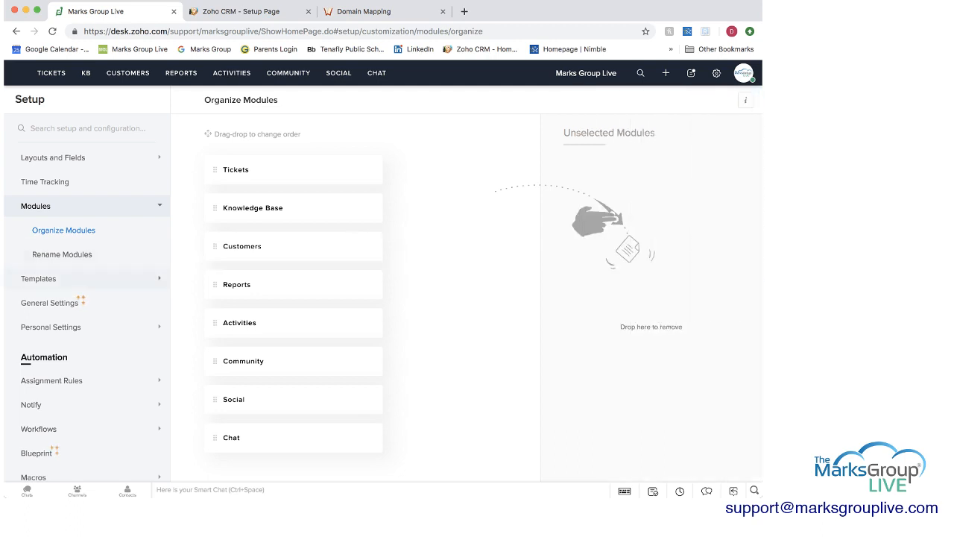
click(39, 279)
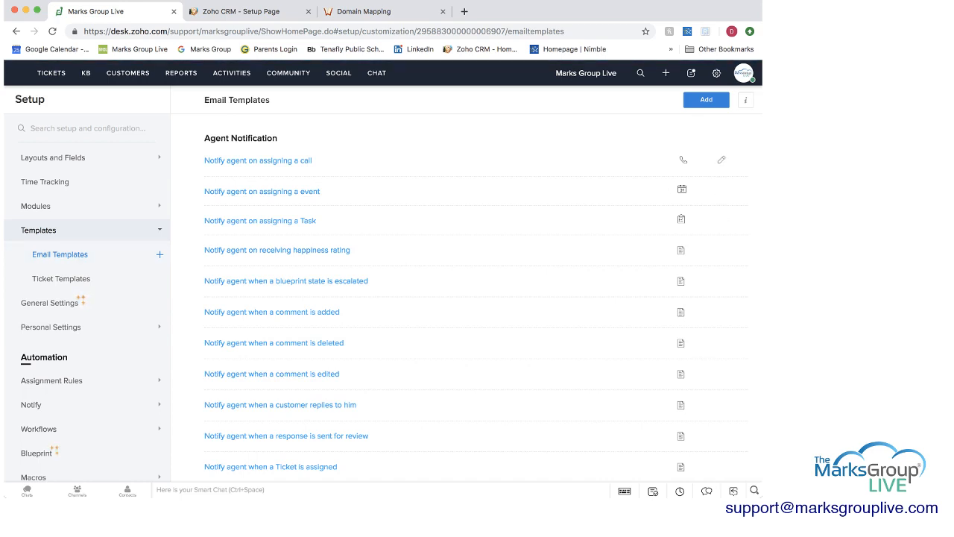
scroll(462, 276, down, 9)
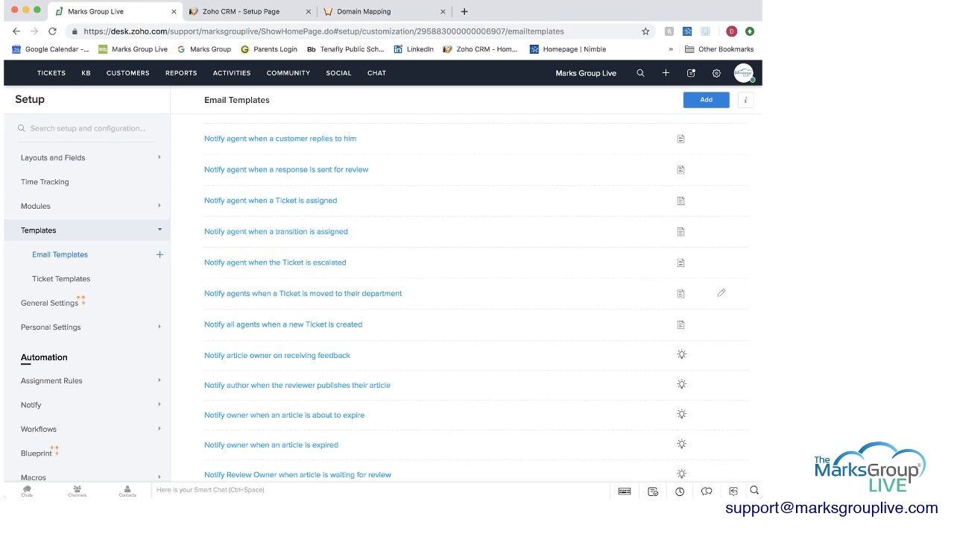
- Review the email template "Notify agents when a Ticket is moved to their department" and return to the templates list
click(303, 293)
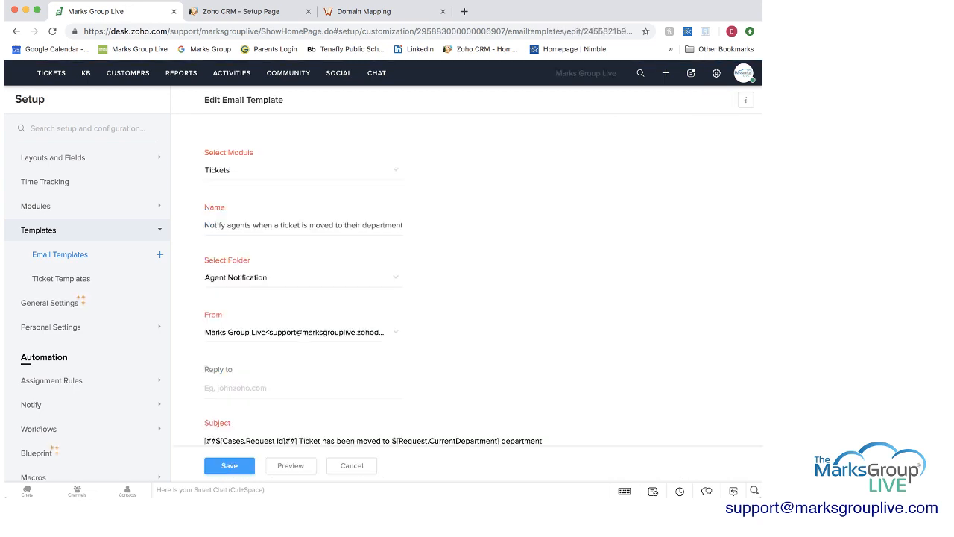
scroll(483, 283, down, 10)
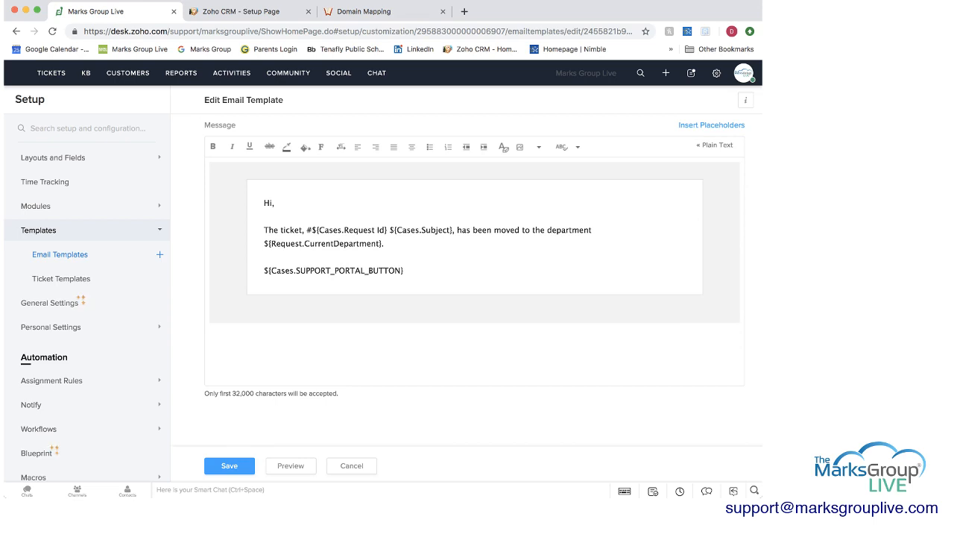
scroll(483, 283, up, 10)
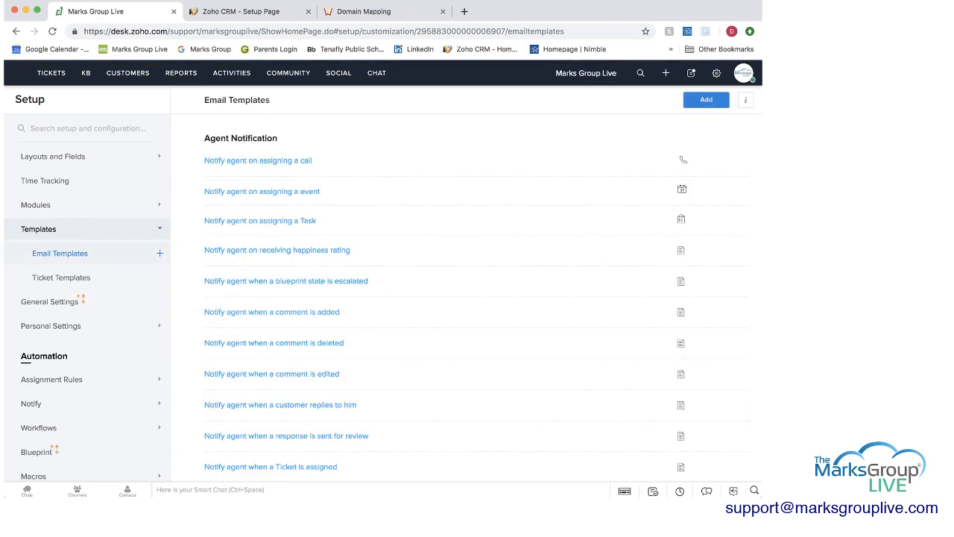
scroll(477, 283, down, 1)
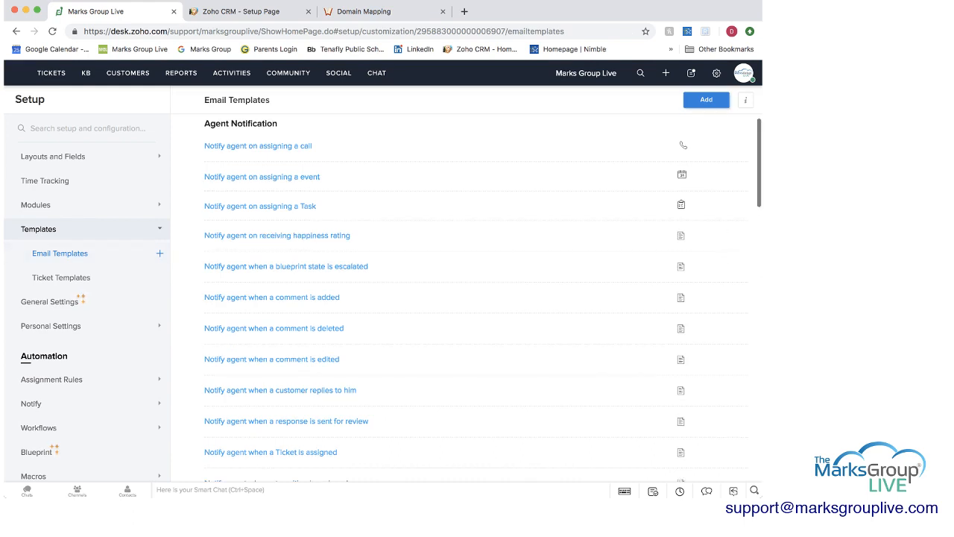
- Open a new email template form and look through its fields and message editor
click(706, 99)
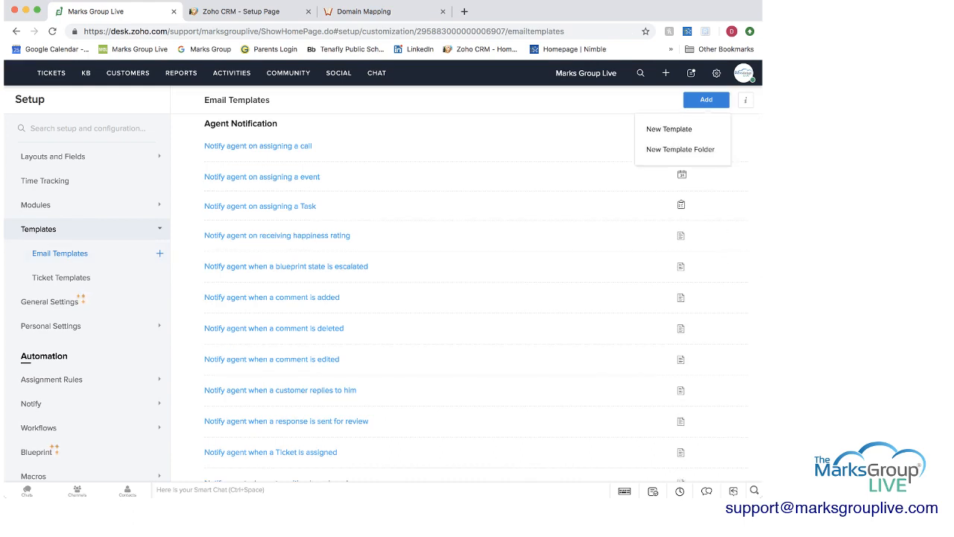
click(668, 129)
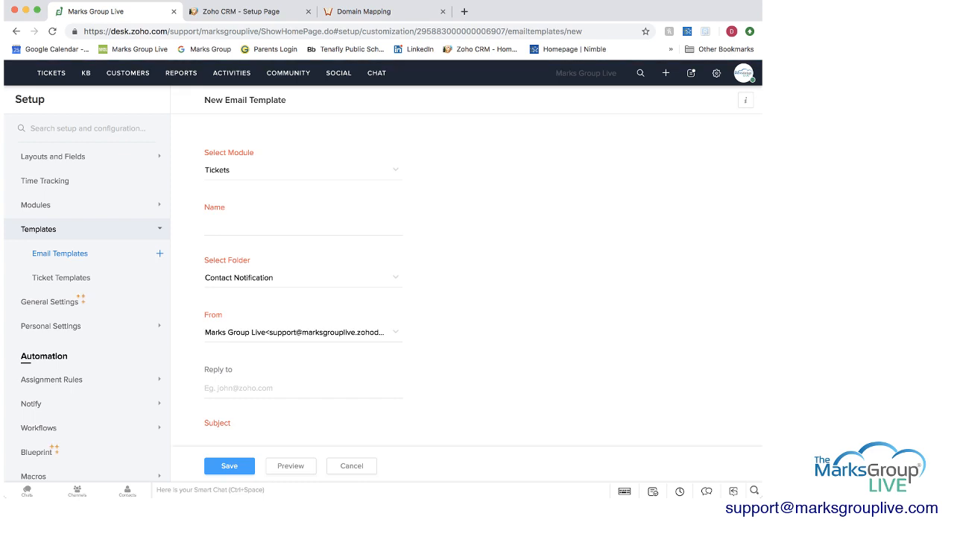
scroll(482, 276, down, 5)
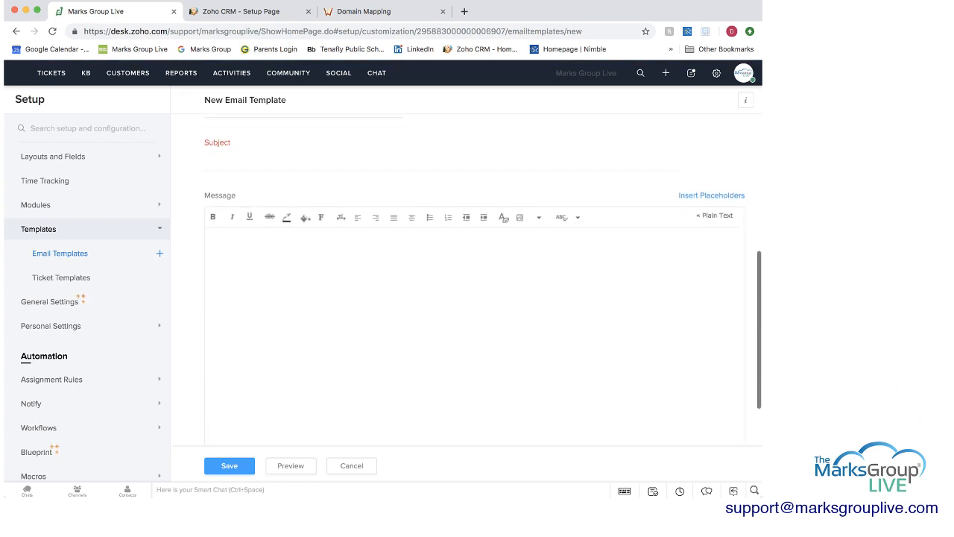
scroll(539, 190, up, 1)
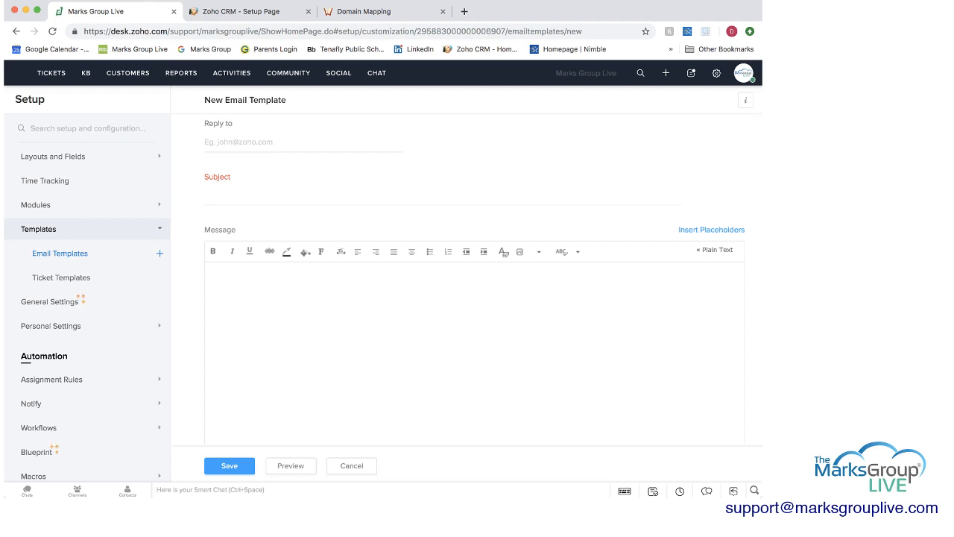
- Open a new ticket template form and look through its ticket and additional information fields
click(61, 277)
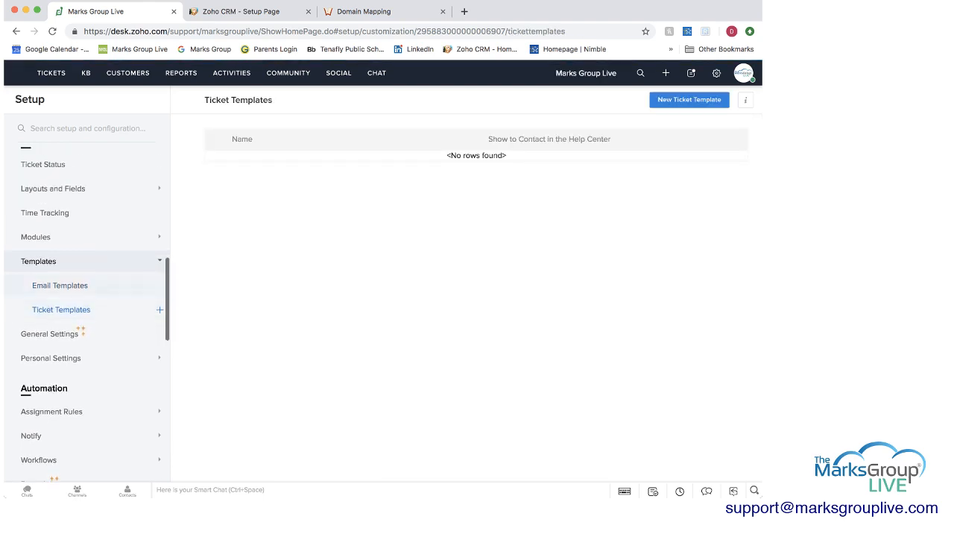
click(689, 99)
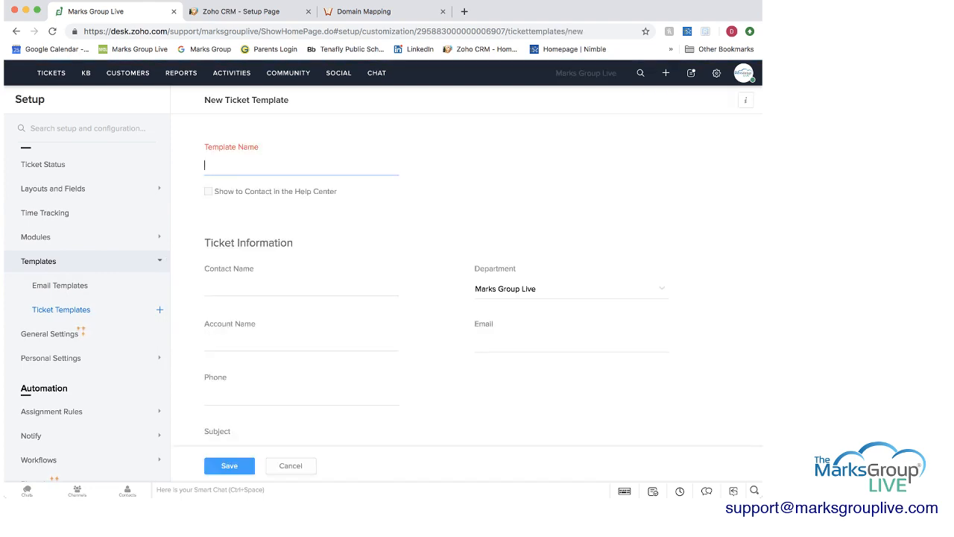
scroll(484, 278, down, 10)
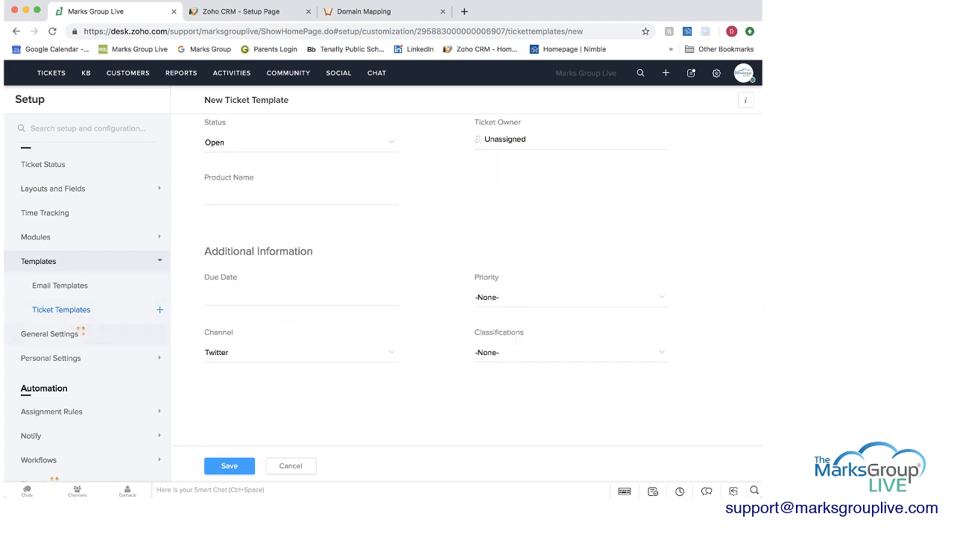
- Review the general settings for Tickets and the My Information page in the personal settings
click(49, 333)
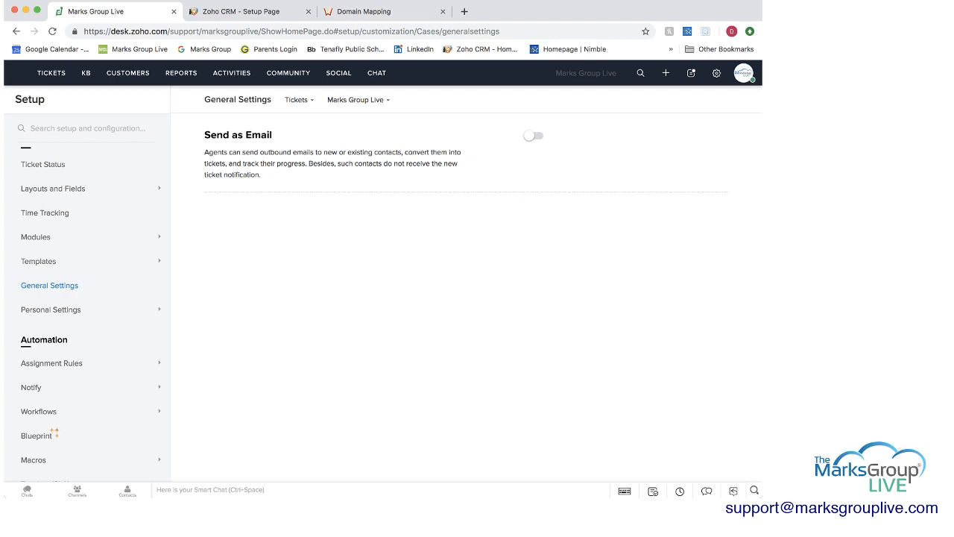
click(51, 310)
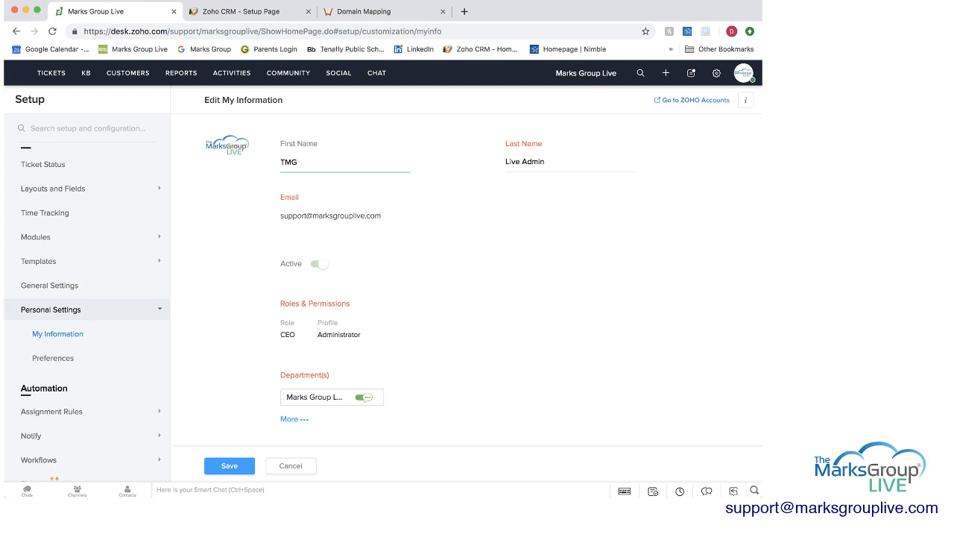
scroll(87, 313, up, 5)
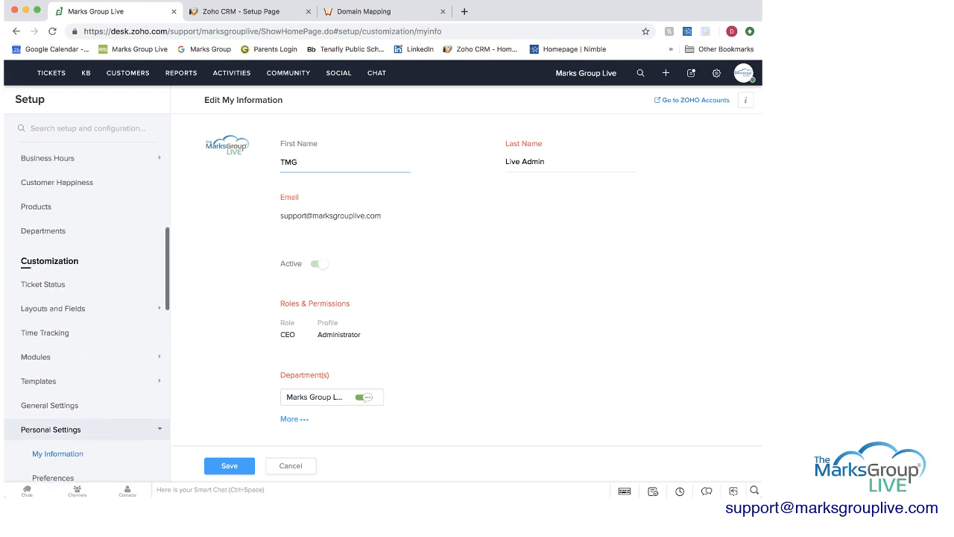
scroll(88, 308, down, 5)
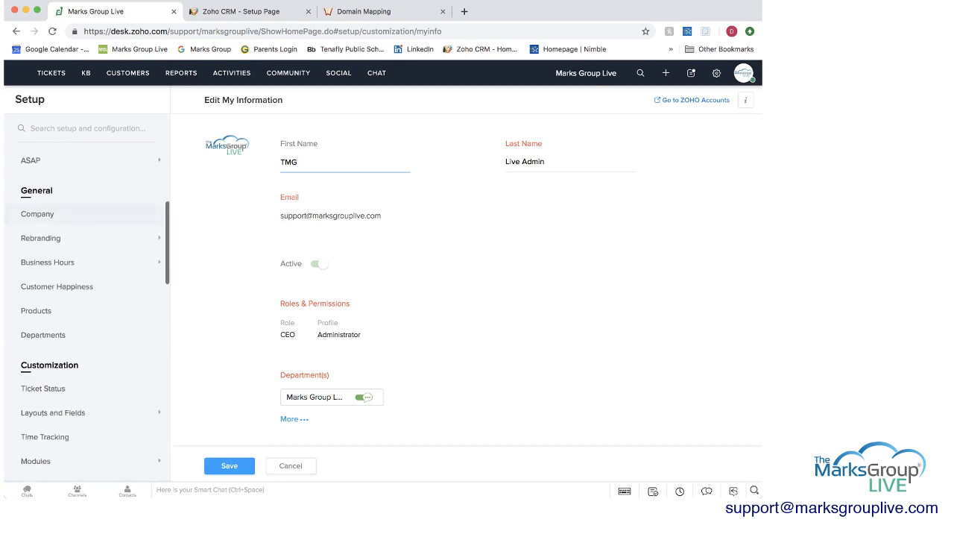
- Review the Twitter direct assignment rule under Automation and return to the list of direct assignment rules
scroll(88, 308, down, 3)
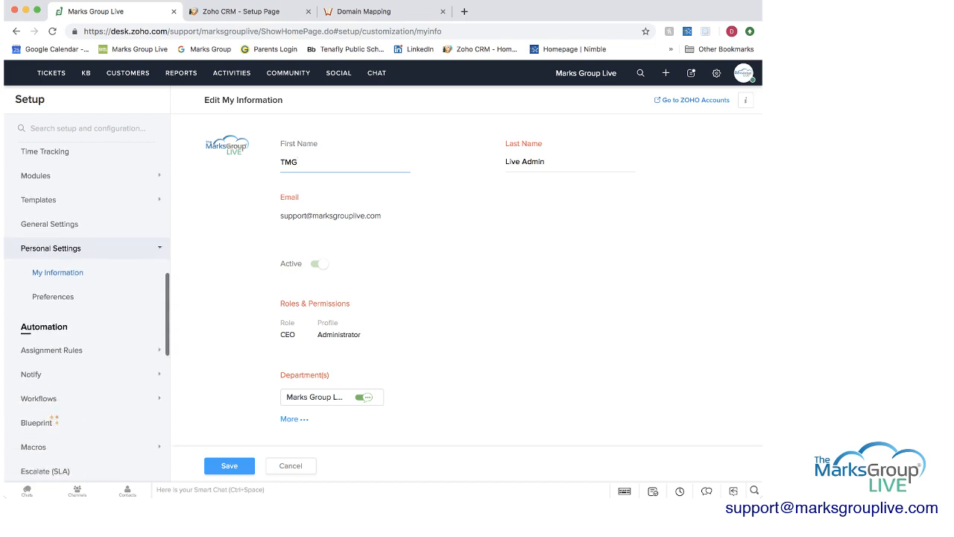
scroll(88, 308, down, 2)
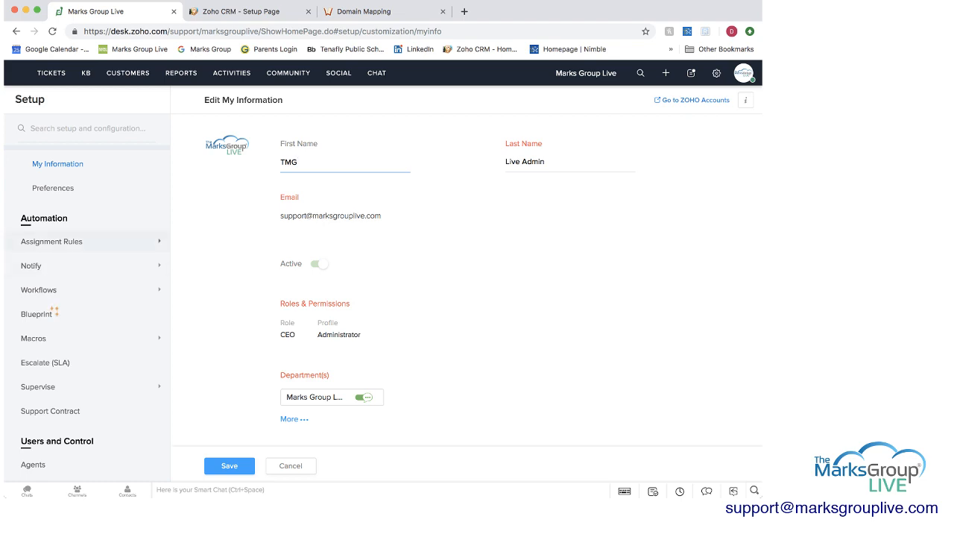
click(52, 241)
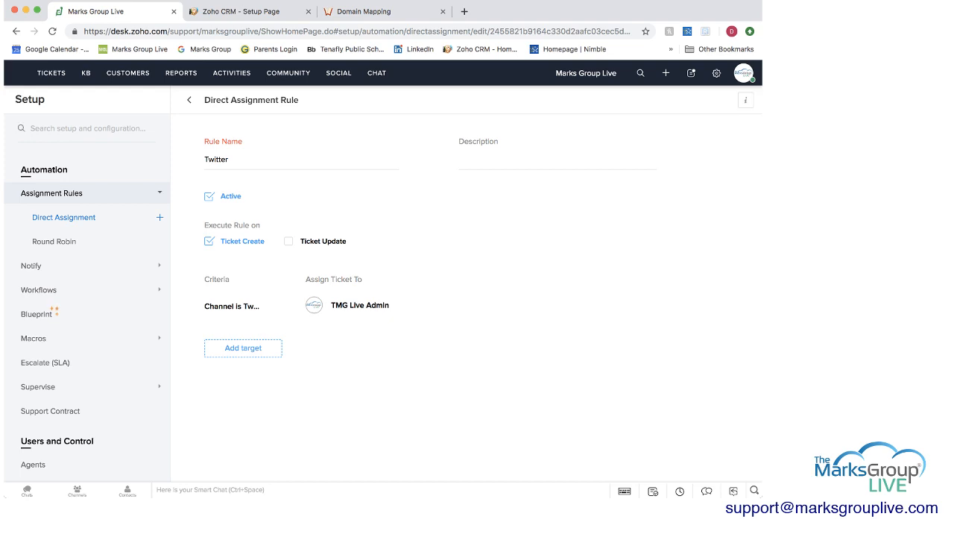
click(190, 100)
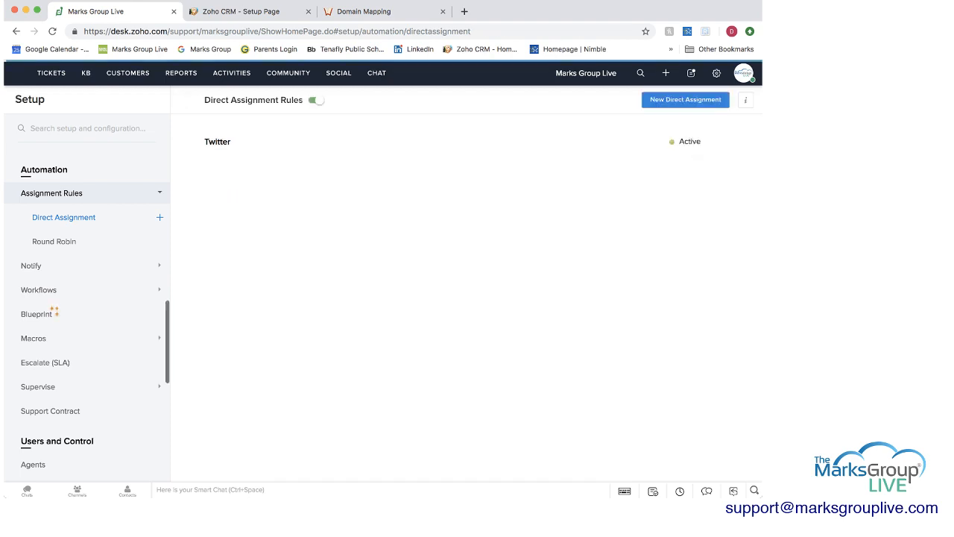
- Start a new direct assignment rule named Test that also executes on ticket update
click(686, 100)
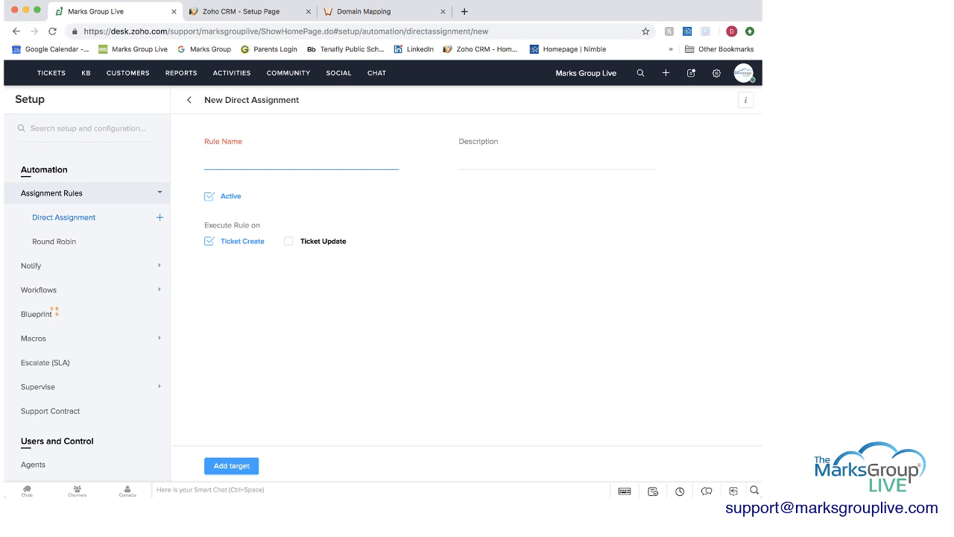
text(Test)
click(289, 241)
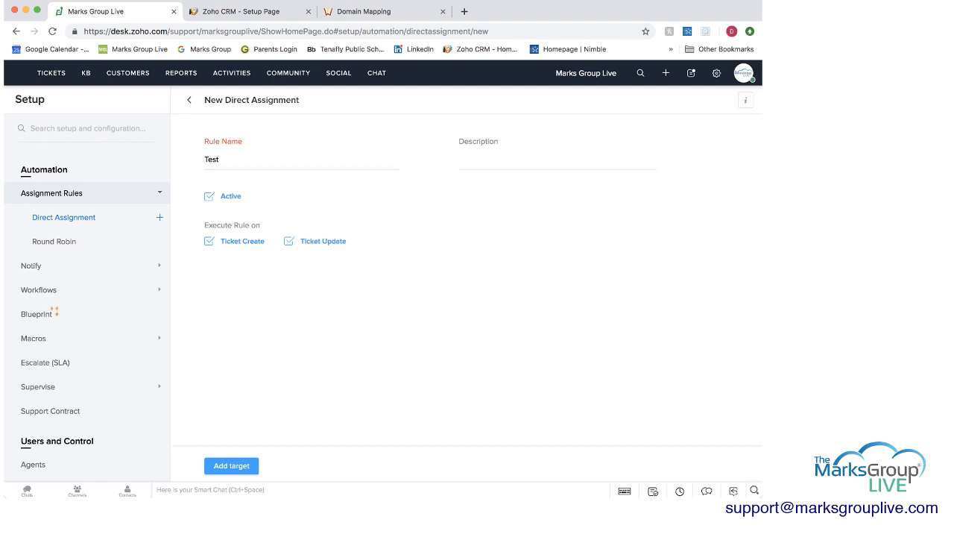
- Set up a rule target with the criterion Product Name is Test, assigned to the admin agent, and cancel it
click(231, 465)
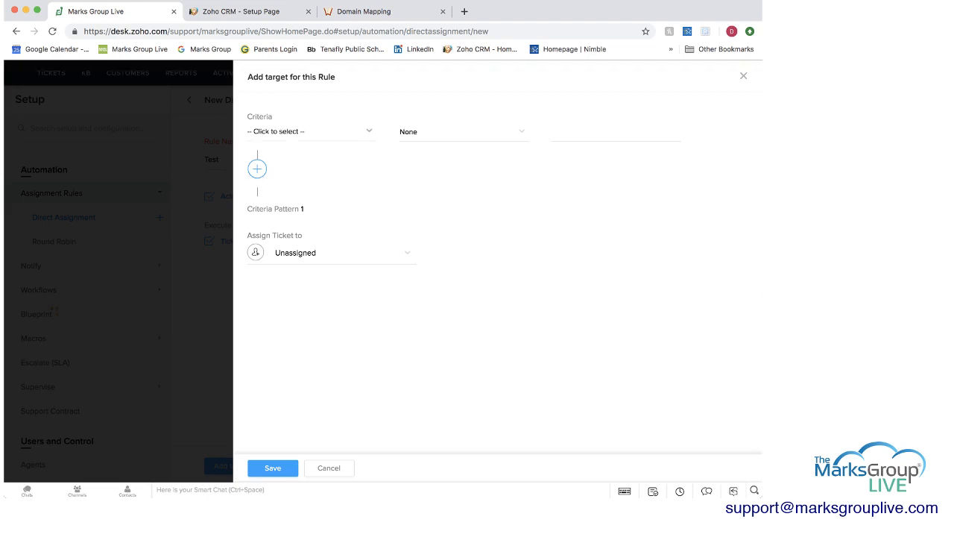
click(311, 131)
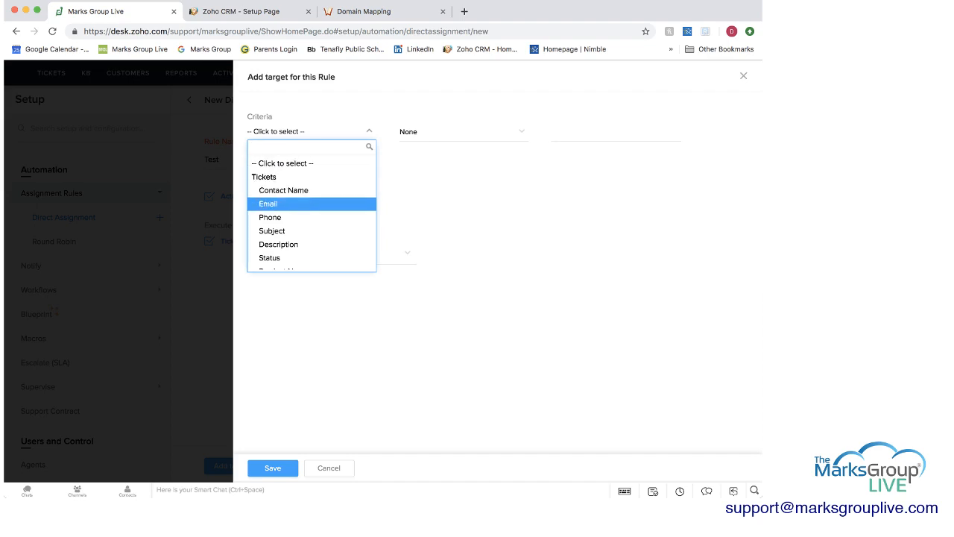
scroll(311, 216, down, 3)
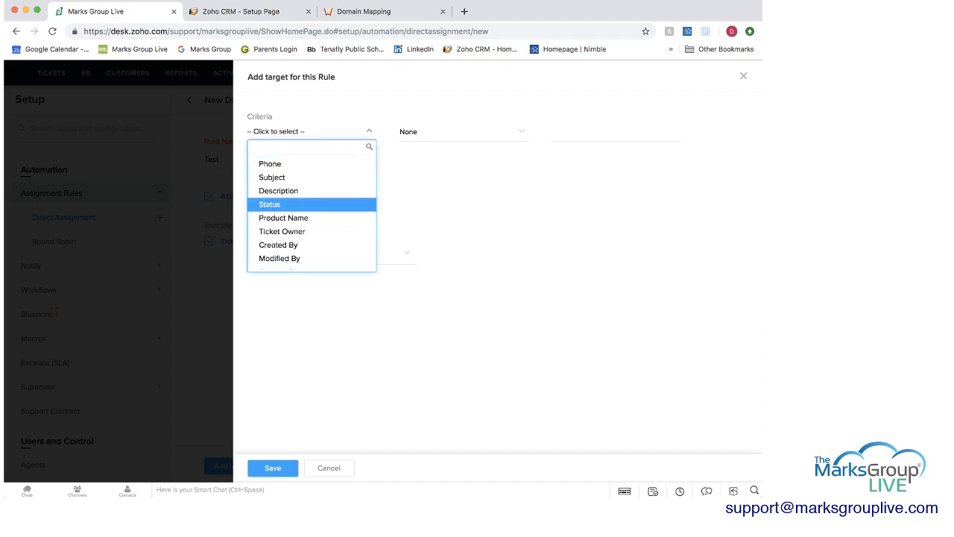
click(284, 217)
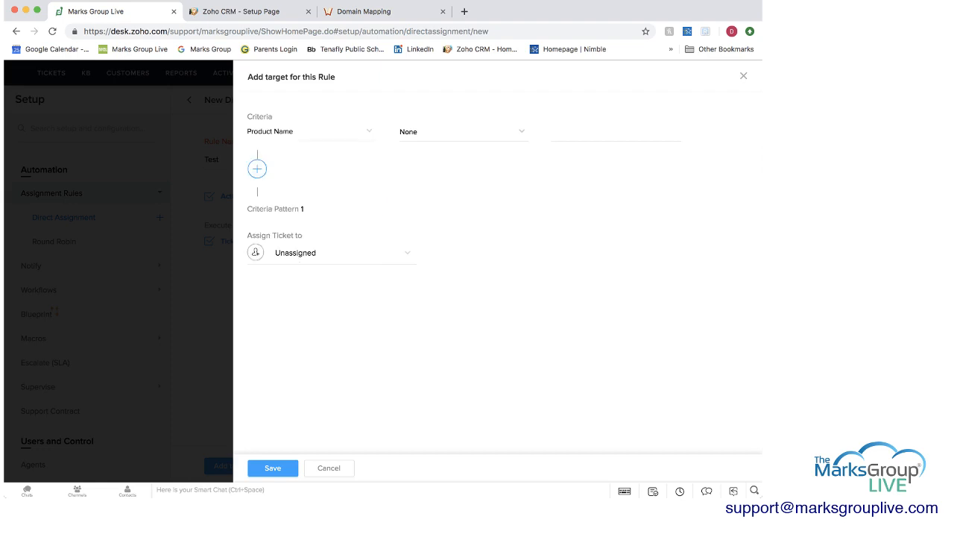
click(463, 132)
click(417, 162)
text(Test)
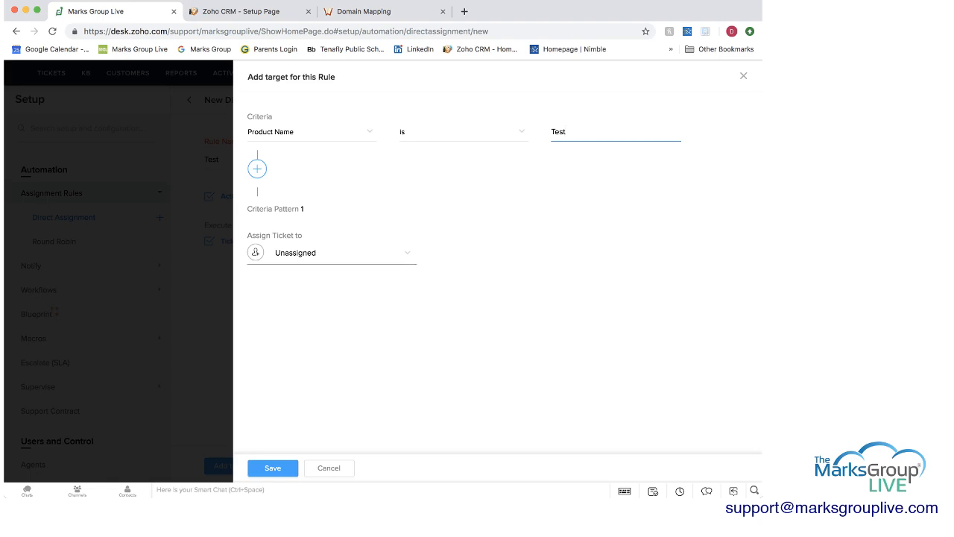
click(328, 253)
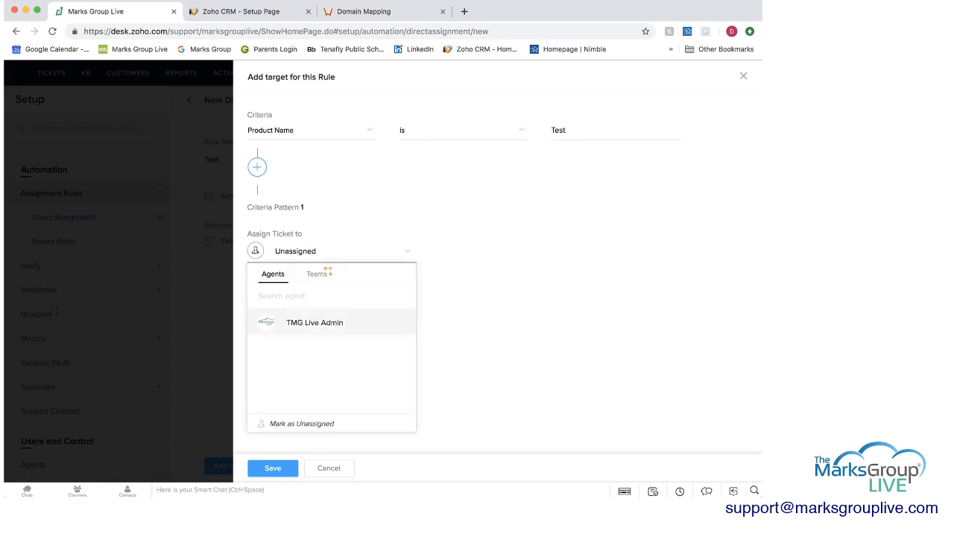
click(315, 322)
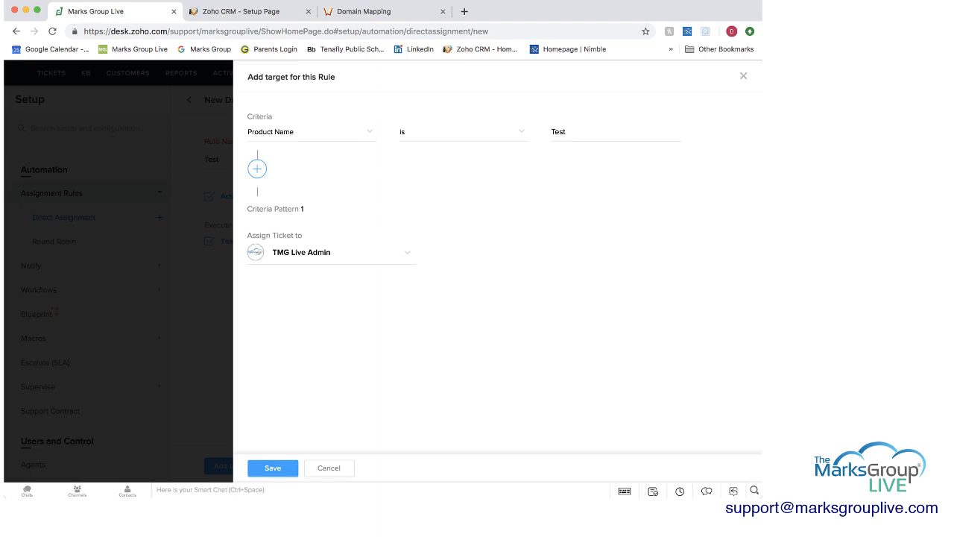
click(329, 467)
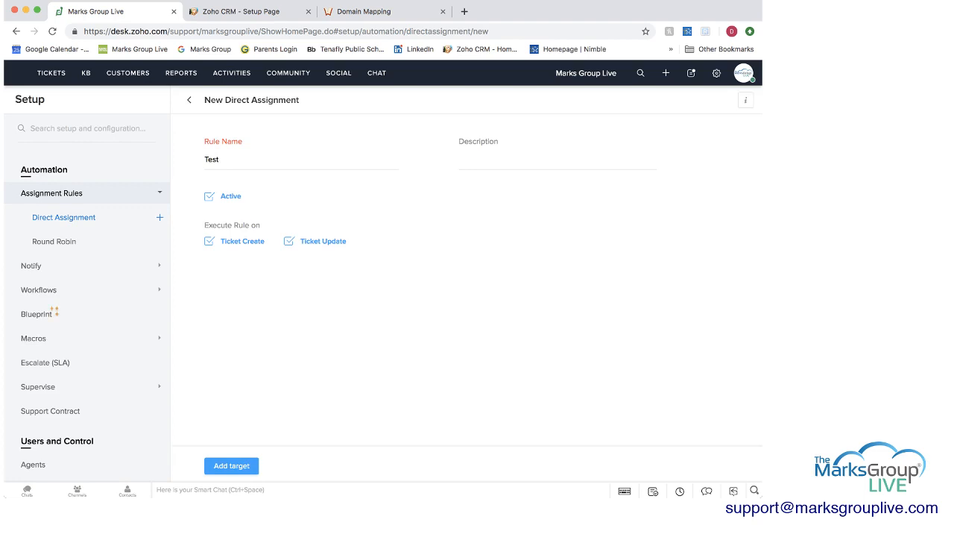
- Start a new round robin assignment rule named Test 2
click(54, 241)
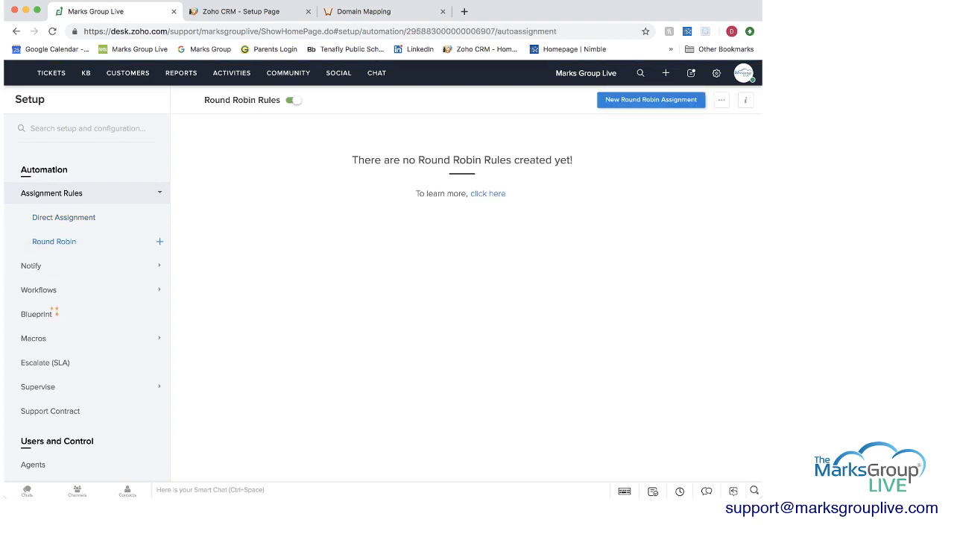
click(651, 99)
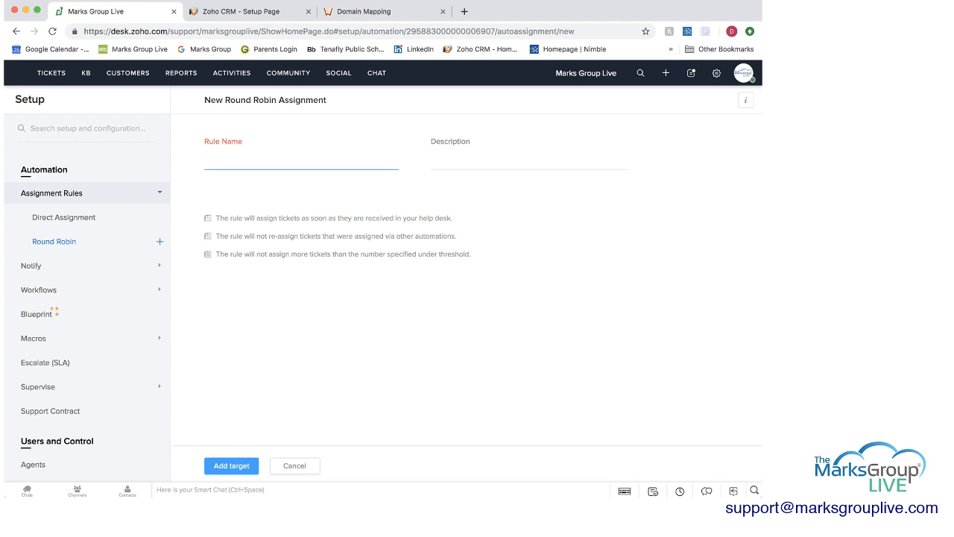
text(Test 2)
- Set up a target for the round robin rule with the criterion Status is Open and close it without saving
click(231, 465)
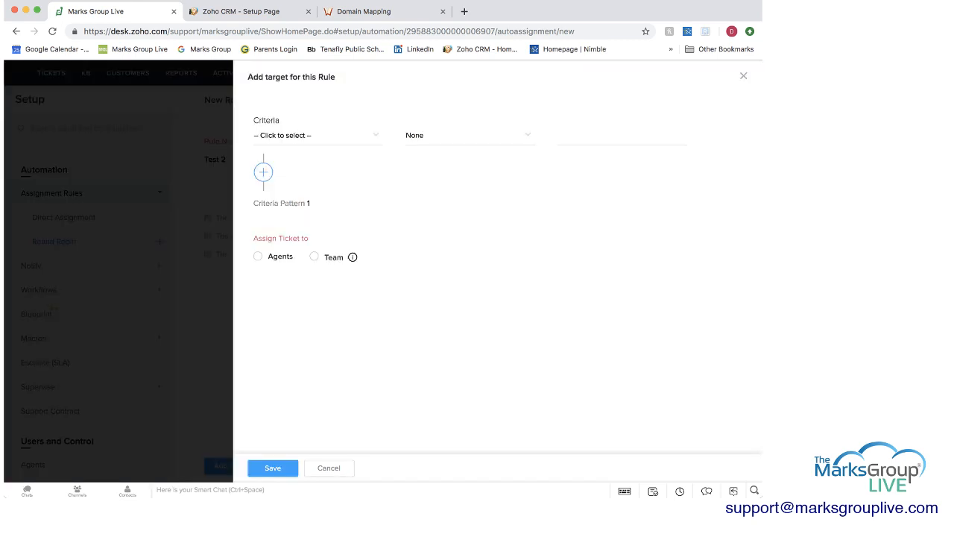
click(318, 135)
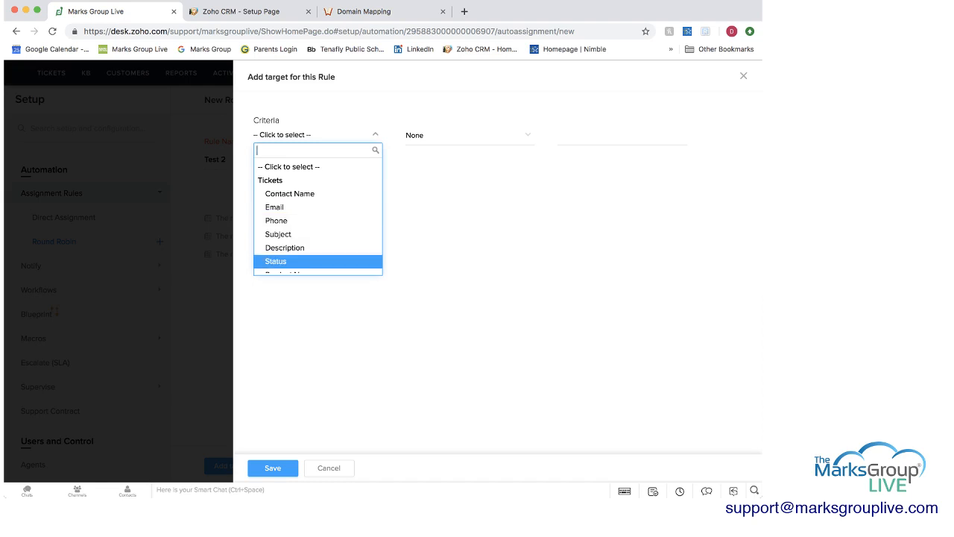
click(275, 261)
click(469, 135)
click(416, 164)
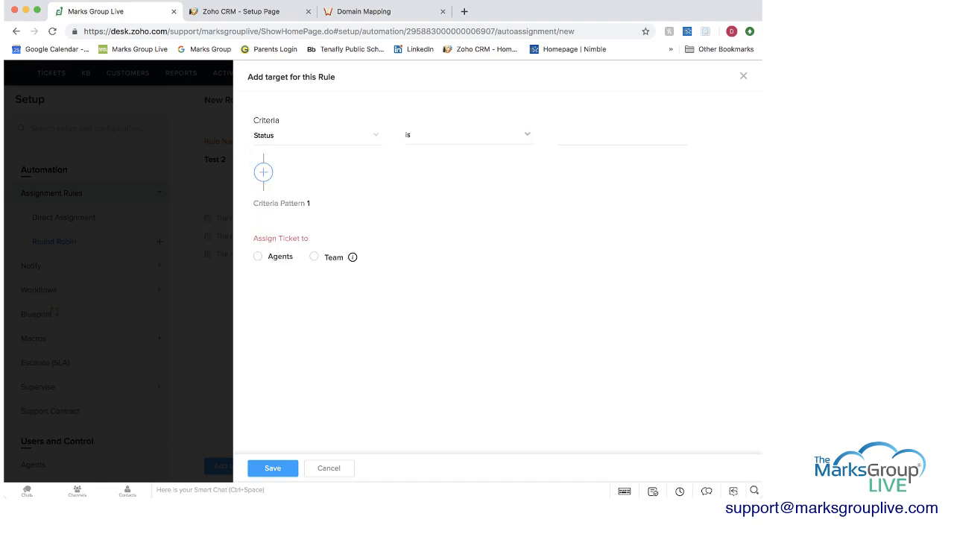
click(580, 135)
text(Open)
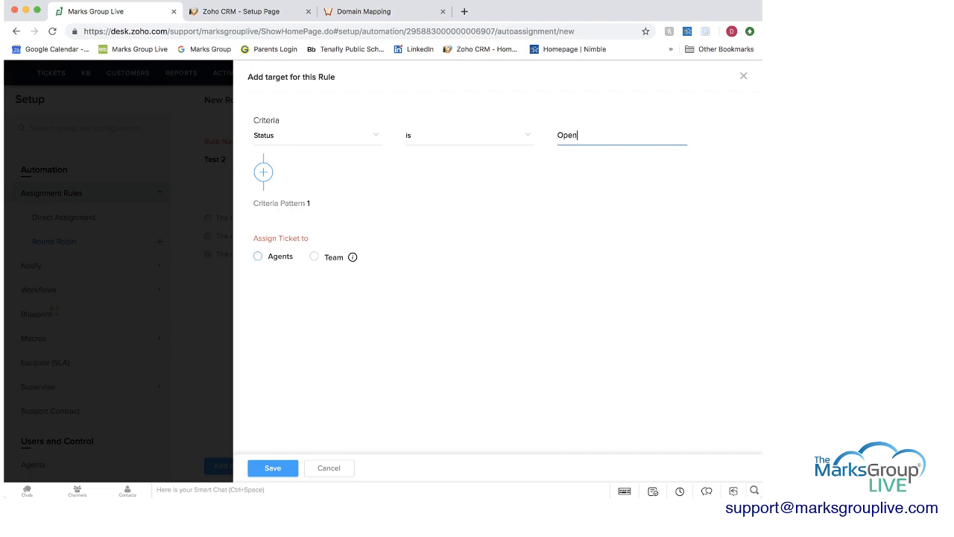
mouse_move(353, 257)
click(743, 76)
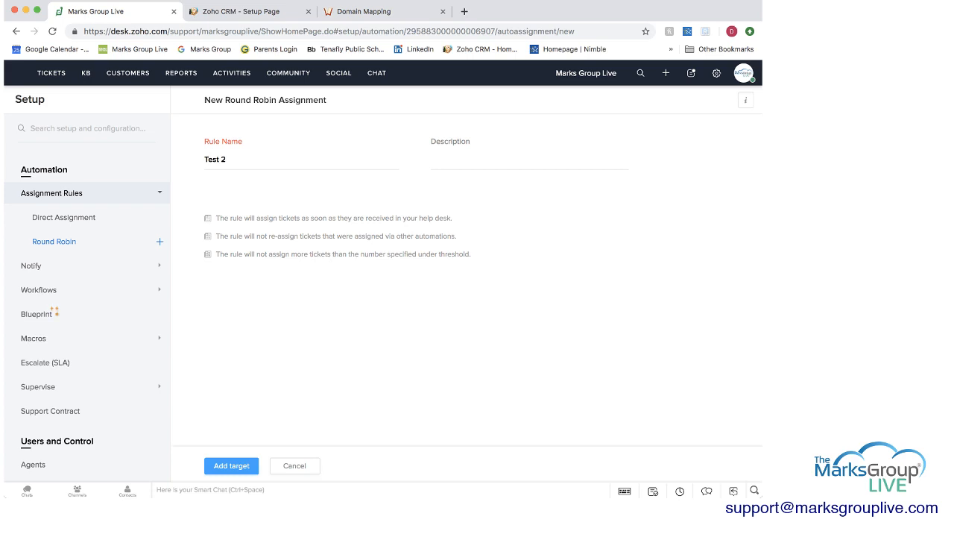
- Review the notification rules and turn on the agent email notification for assigning a ticket
click(63, 266)
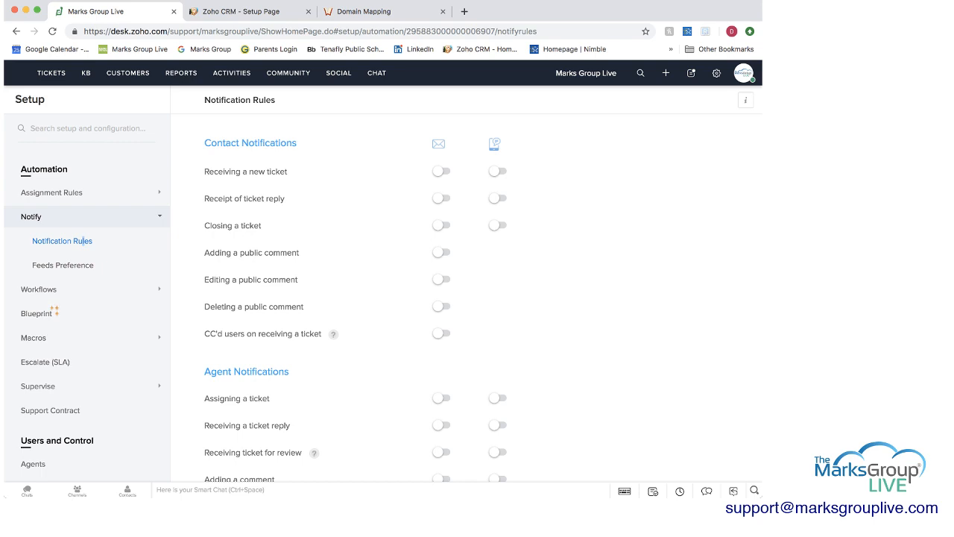
scroll(89, 241, down, 3)
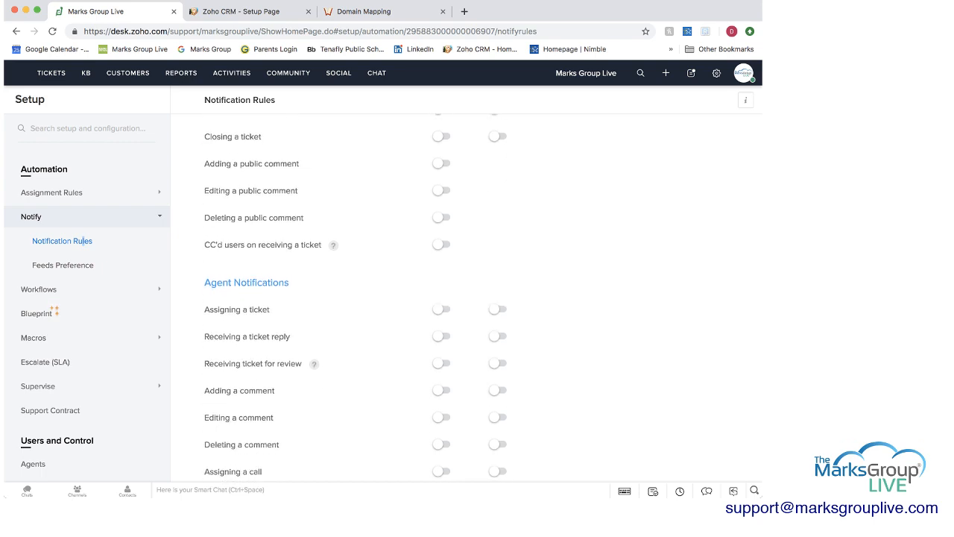
scroll(89, 241, down, 2)
scroll(89, 241, down, 1)
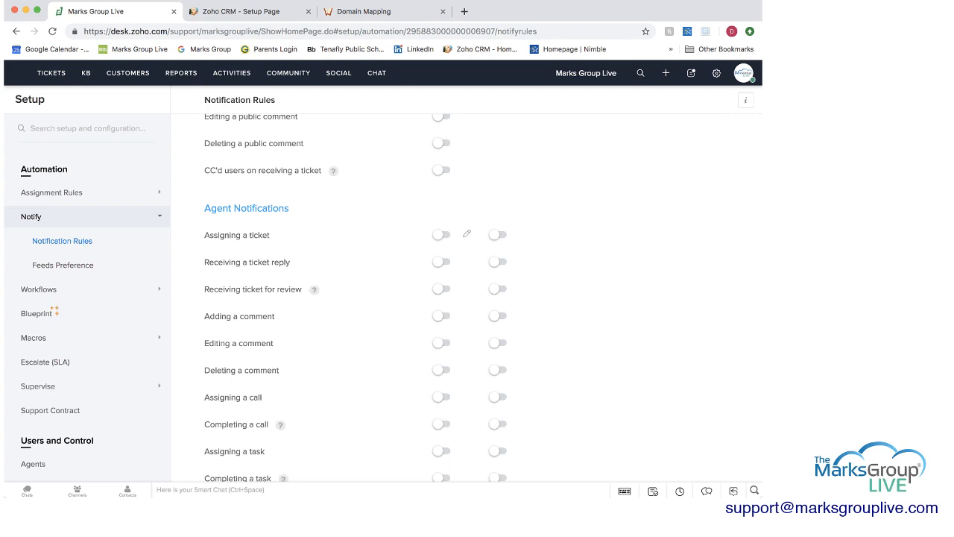
click(441, 235)
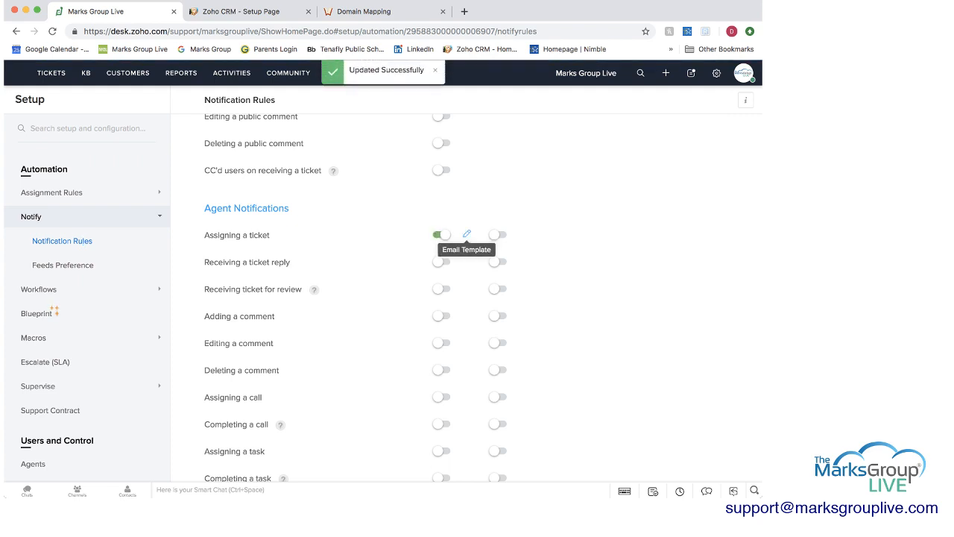
- Review the email template of the agent notification for assigning a ticket and cancel editing it
click(467, 234)
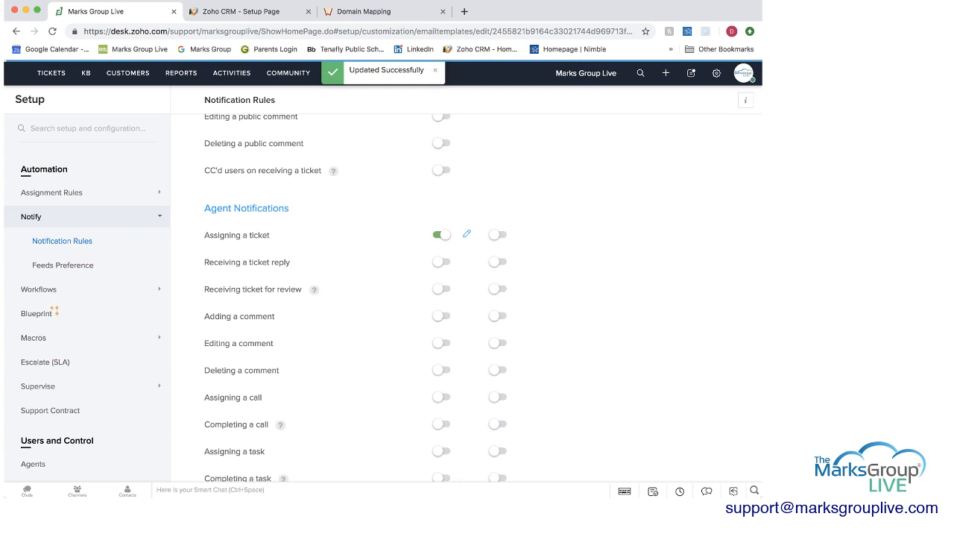
scroll(478, 299, down, 5)
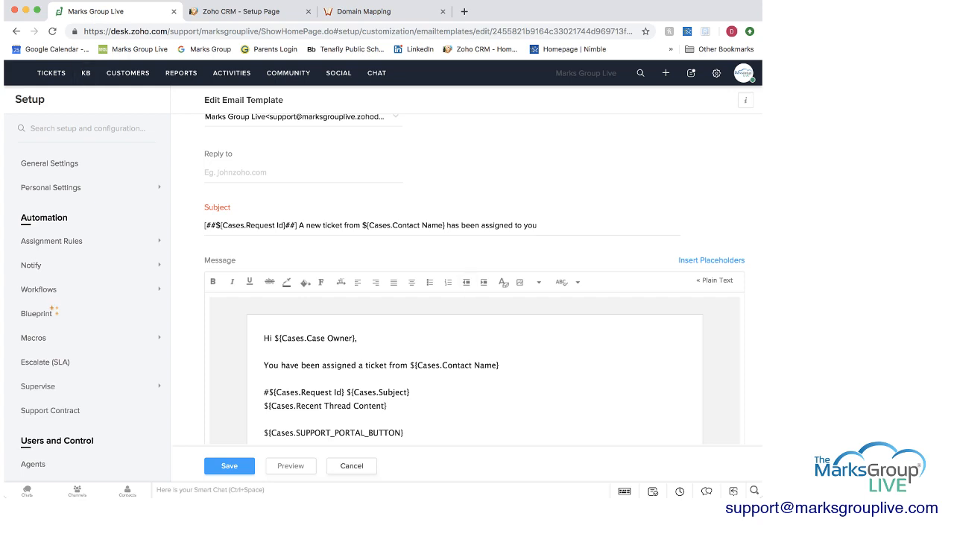
click(351, 465)
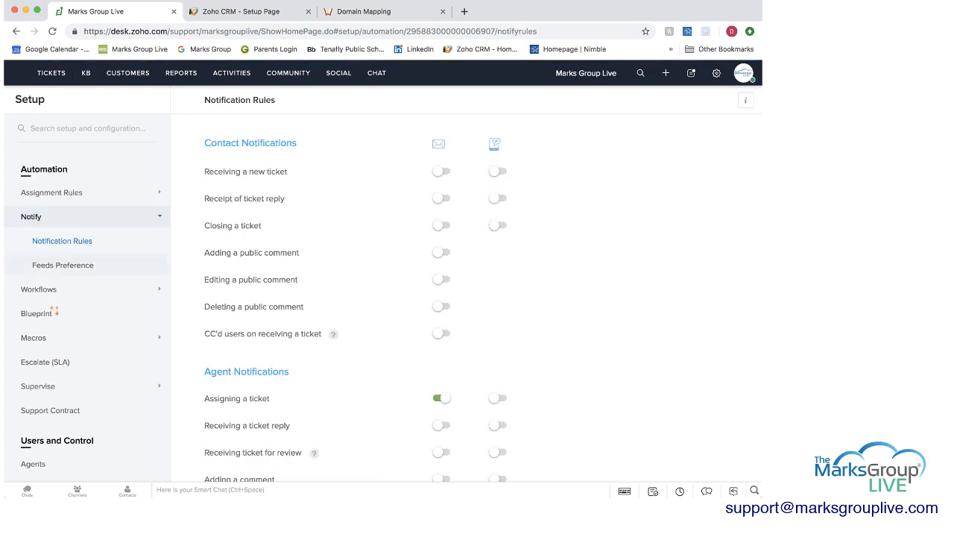
- Start a new workflow rule named Open Ticket for the Tickets module
click(39, 289)
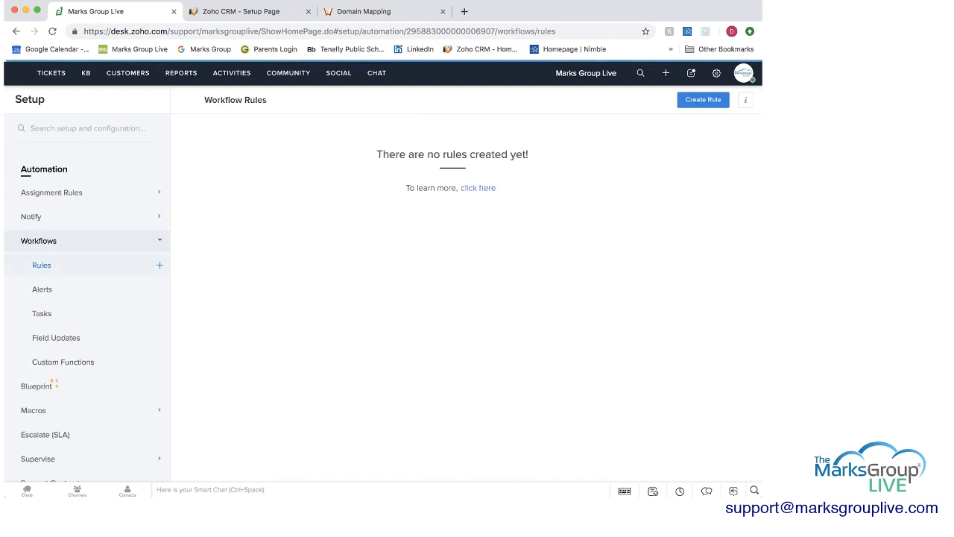
click(160, 265)
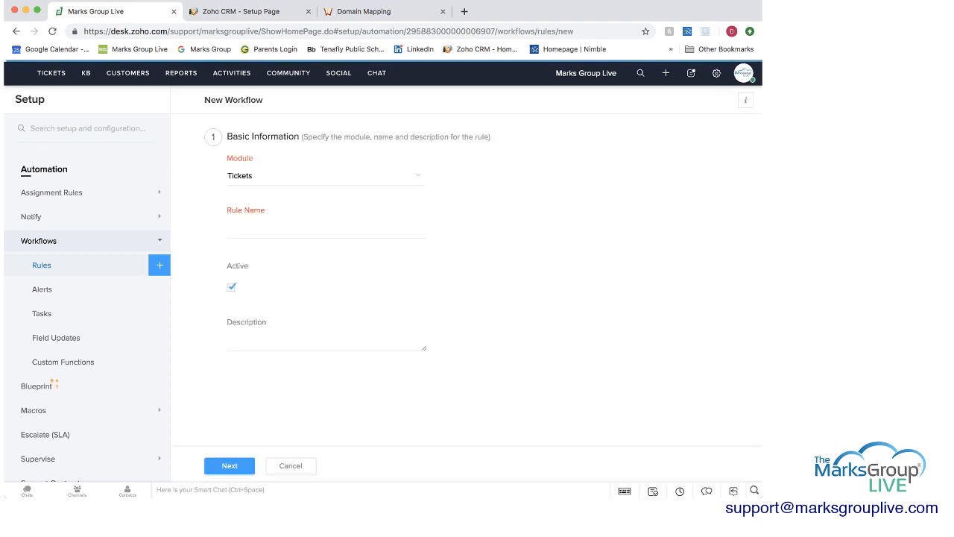
click(325, 230)
click(325, 175)
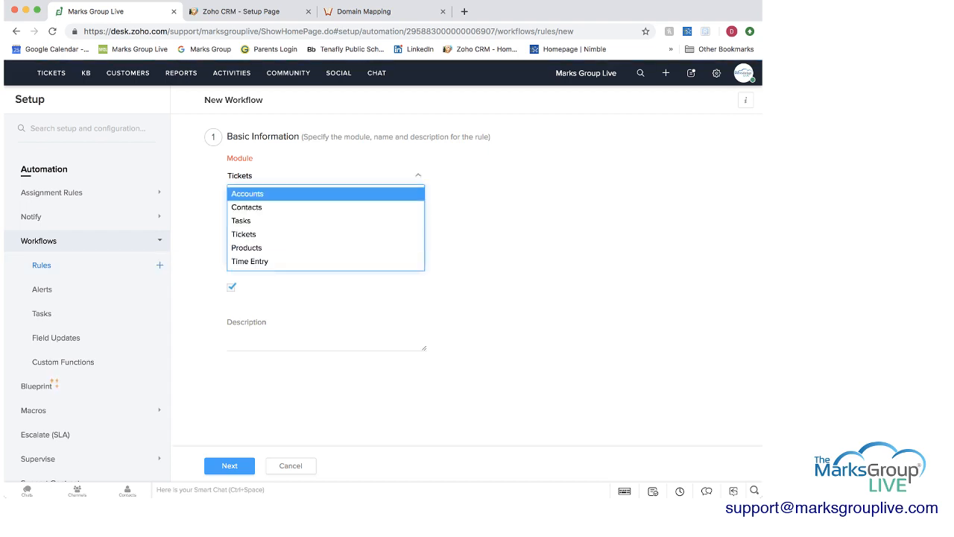
click(243, 234)
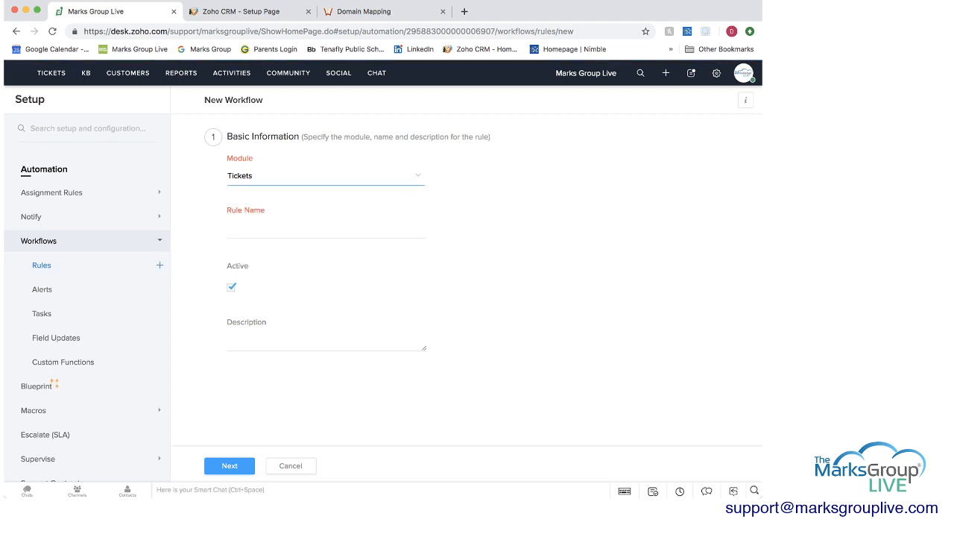
click(326, 176)
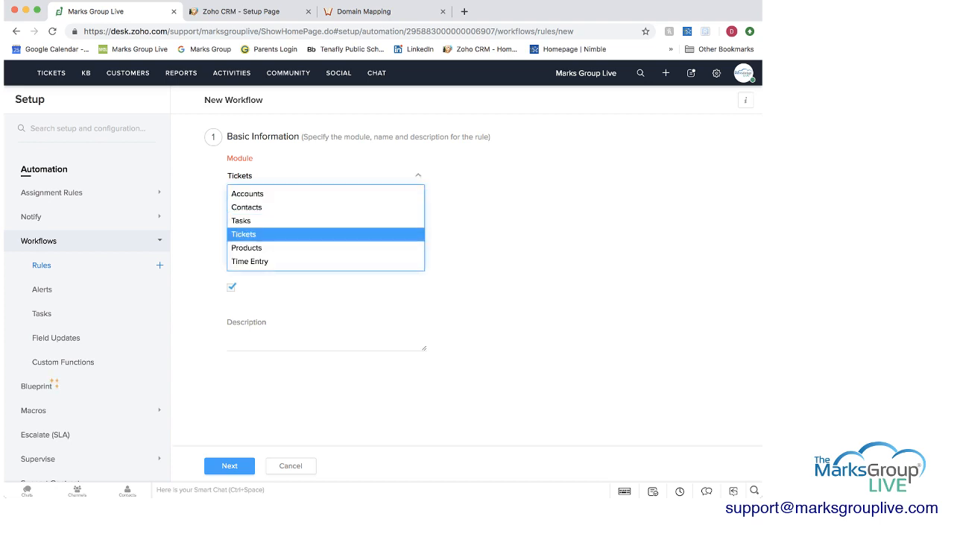
click(243, 234)
click(246, 228)
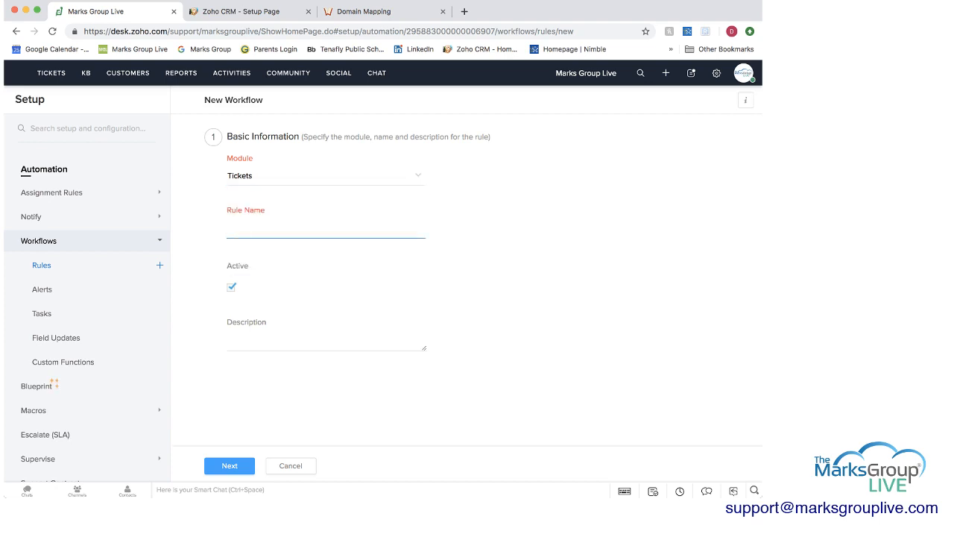
text(Open Ticket)
- Set the Open Ticket workflow rule to execute when a new record is created
scroll(477, 298, down, 5)
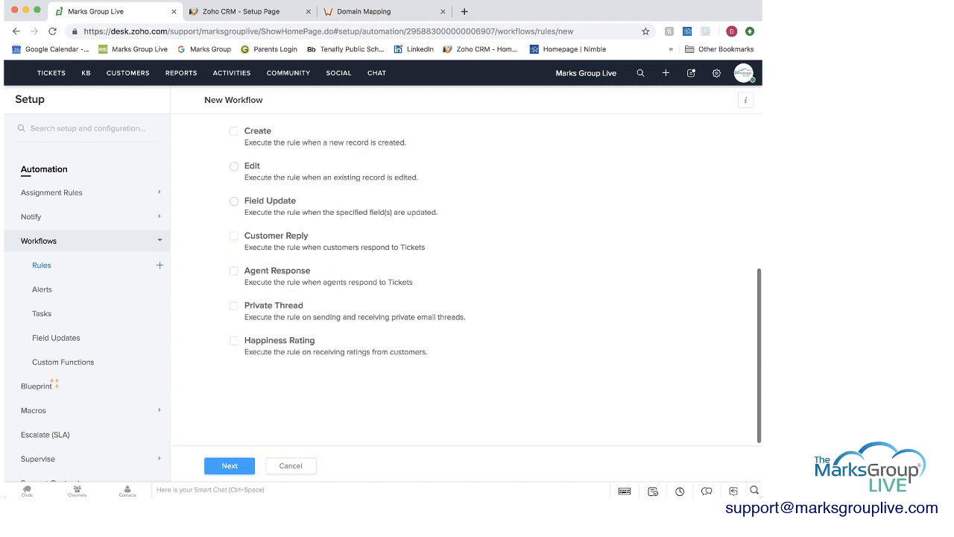
scroll(478, 298, up, 1)
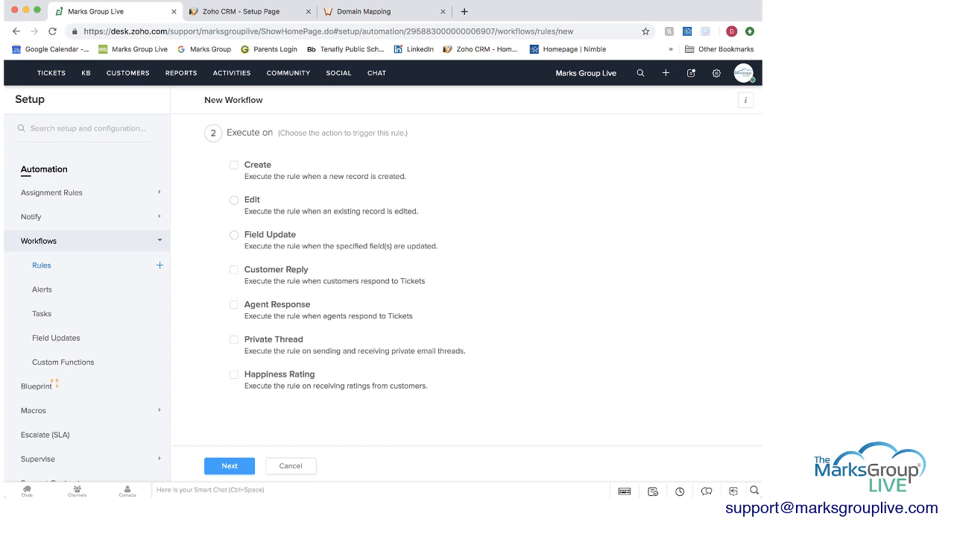
scroll(466, 276, down, 1)
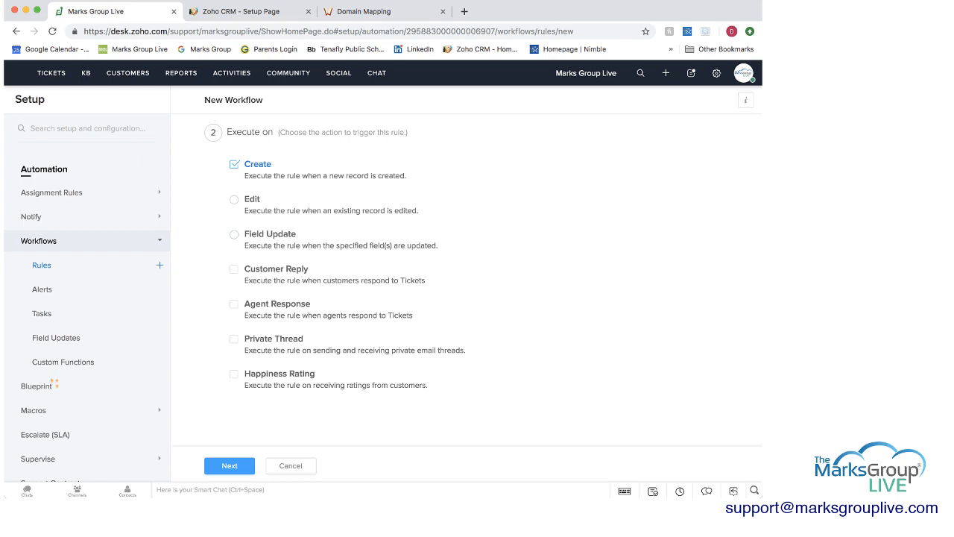
- Set the workflow rule's criterion to Status is Open and proceed to the rule's actions
scroll(466, 276, down, 5)
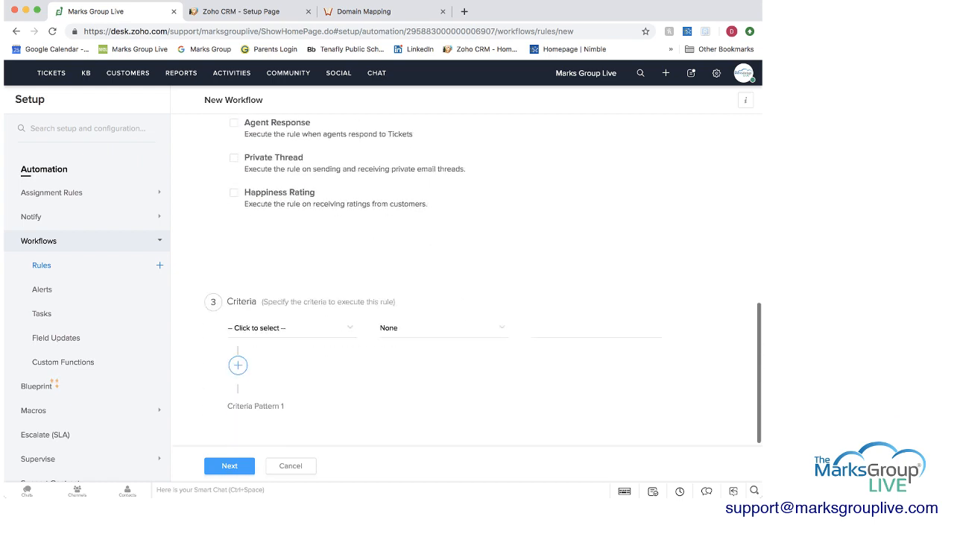
click(291, 328)
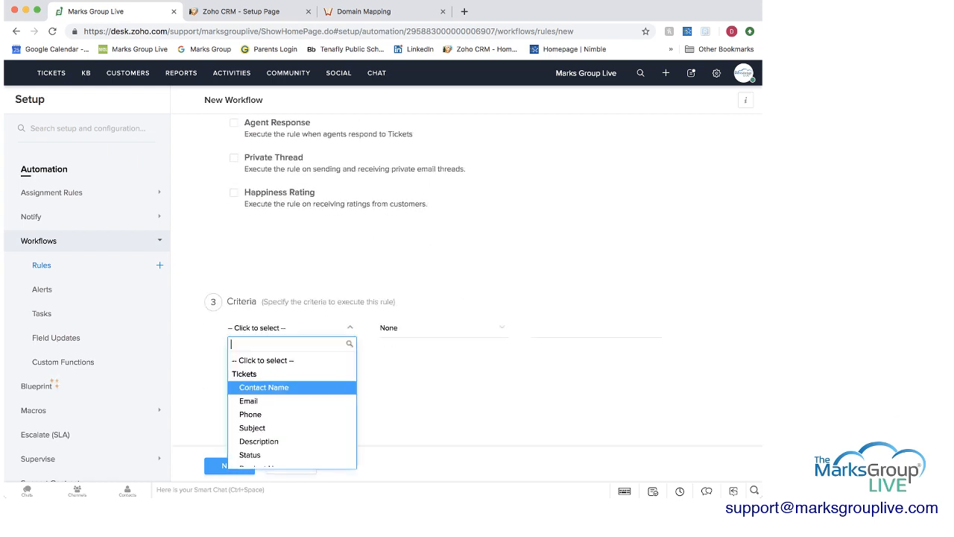
scroll(292, 413, down, 1)
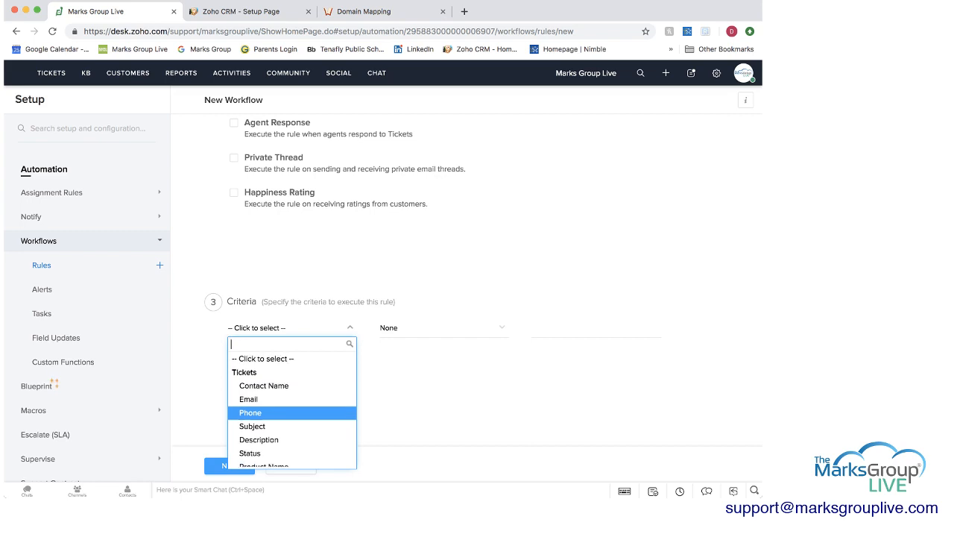
scroll(292, 406, down, 3)
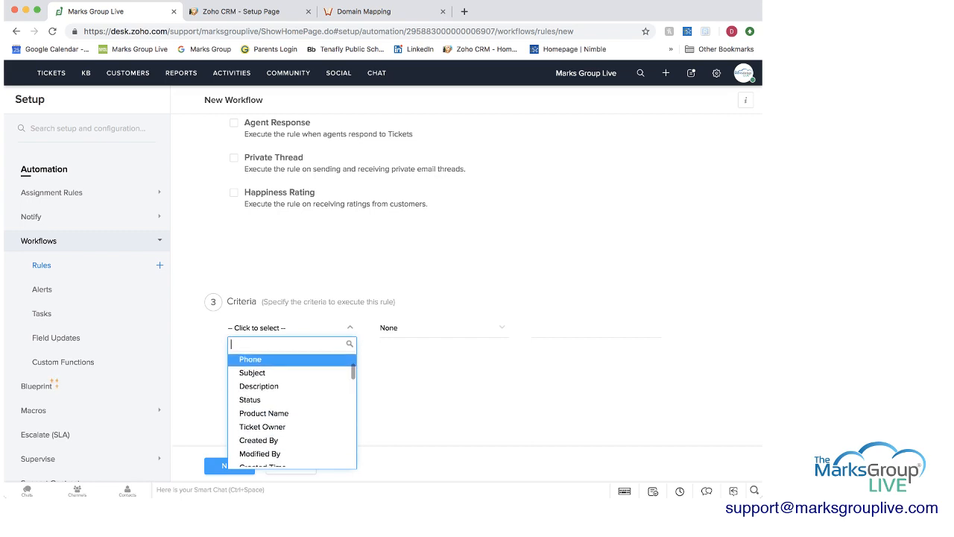
click(250, 399)
click(444, 328)
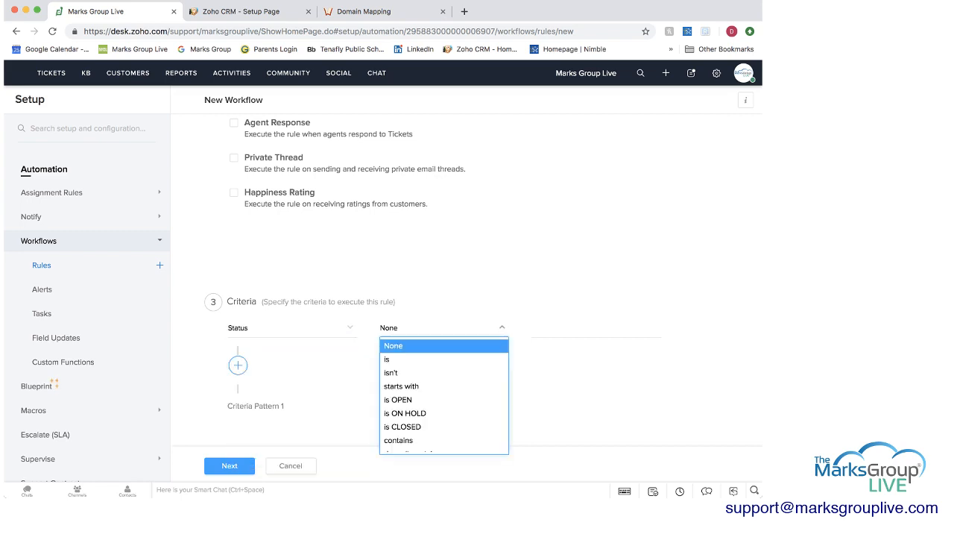
click(395, 358)
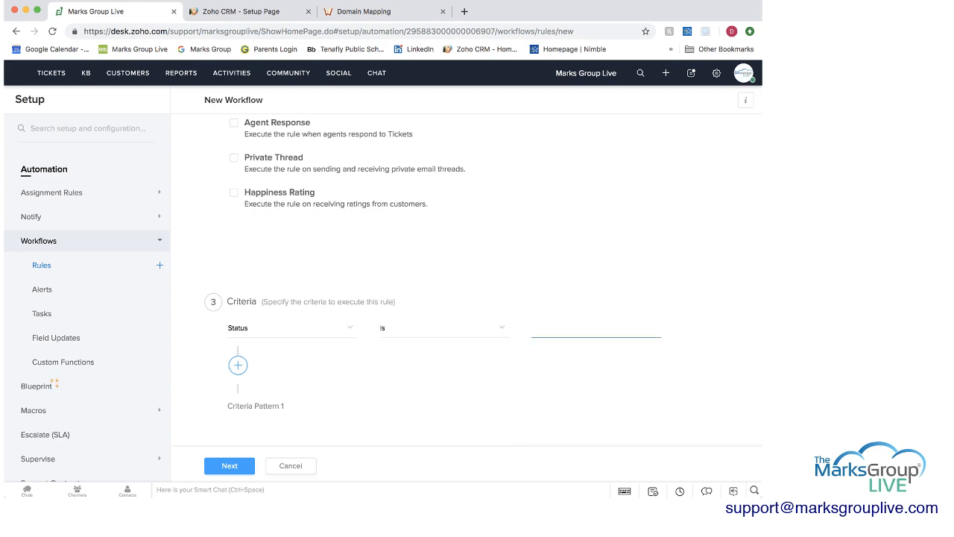
text(Open)
click(238, 364)
click(229, 466)
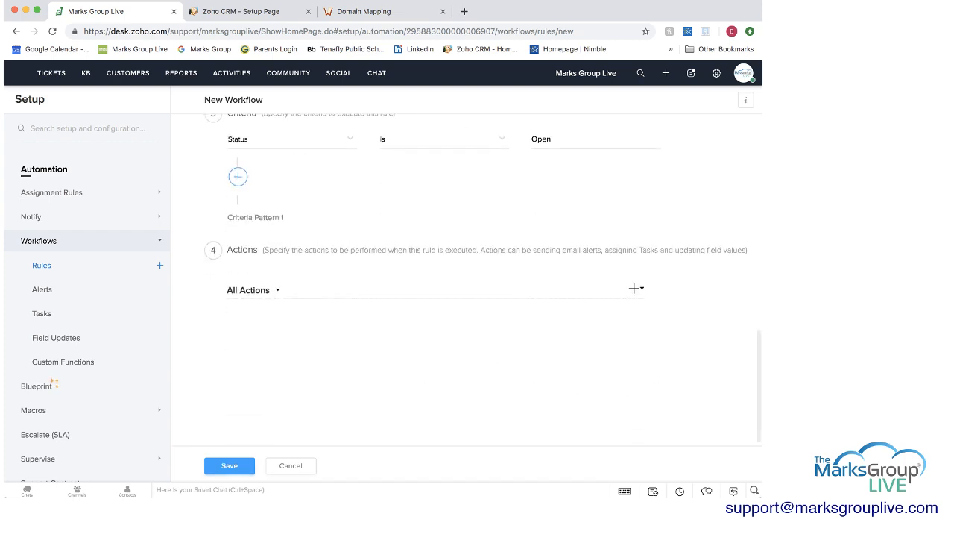
- Filter the workflow rule's actions to show only Tasks
scroll(466, 279, up, 1)
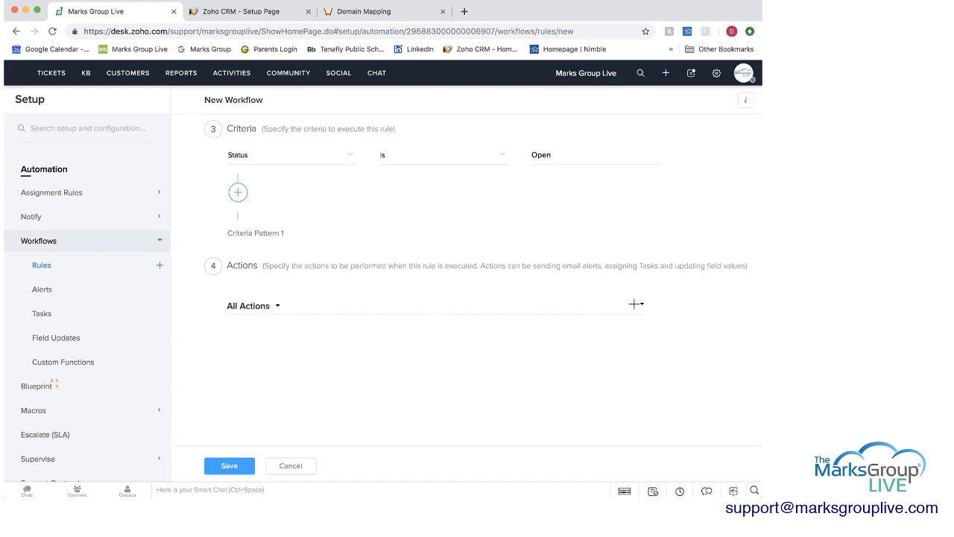
click(277, 305)
scroll(306, 336, down, 1)
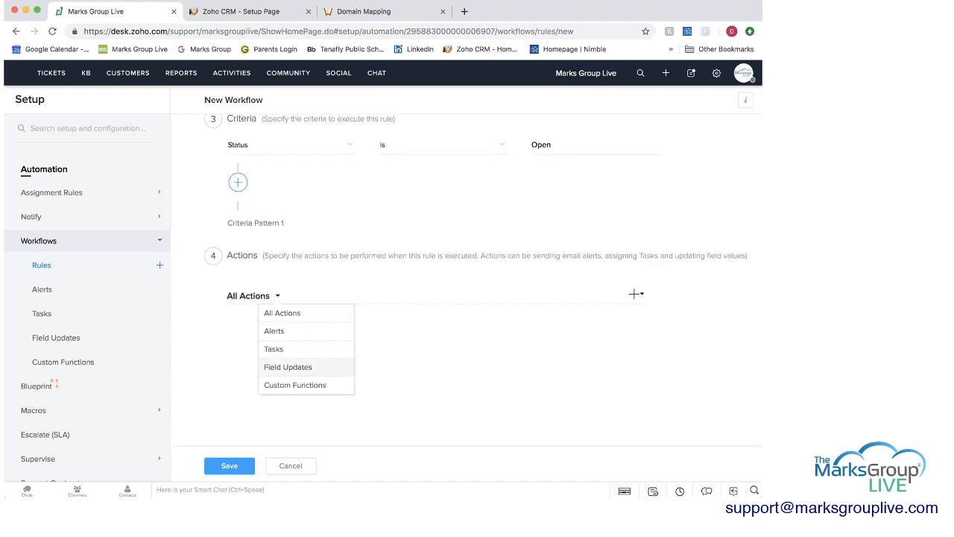
click(274, 349)
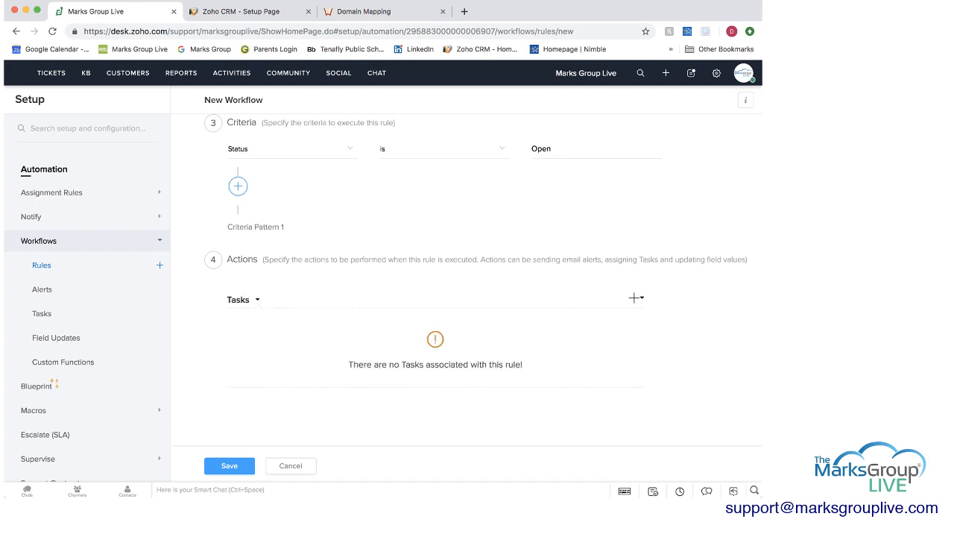
- Open the form for a new task action on the workflow rule, review its fields and dismiss it unsaved
click(635, 298)
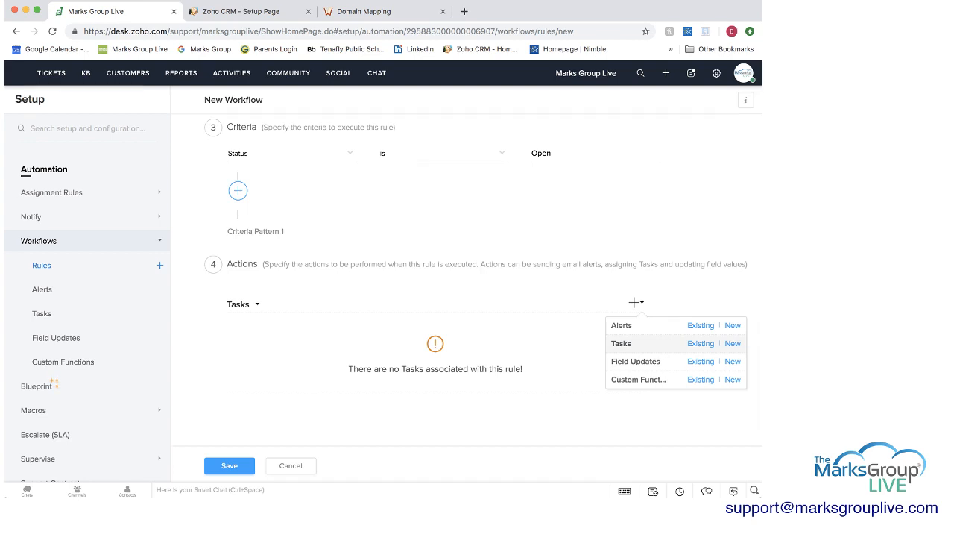
click(733, 343)
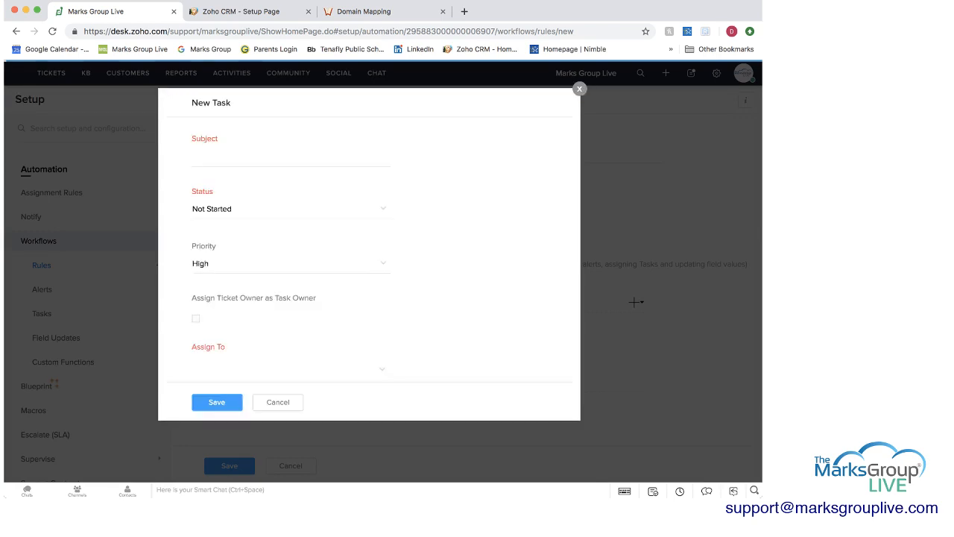
scroll(369, 253, down, 2)
scroll(369, 253, down, 2)
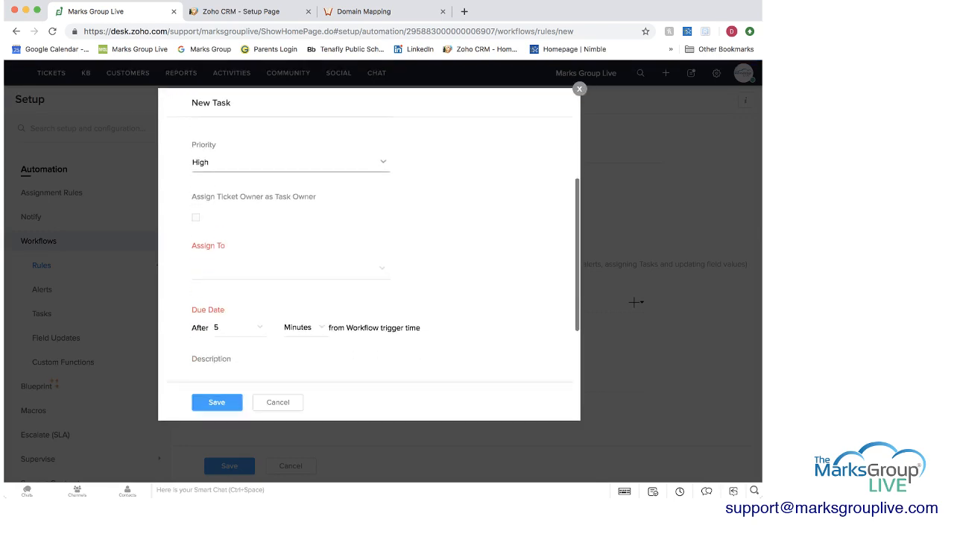
scroll(369, 254, up, 3)
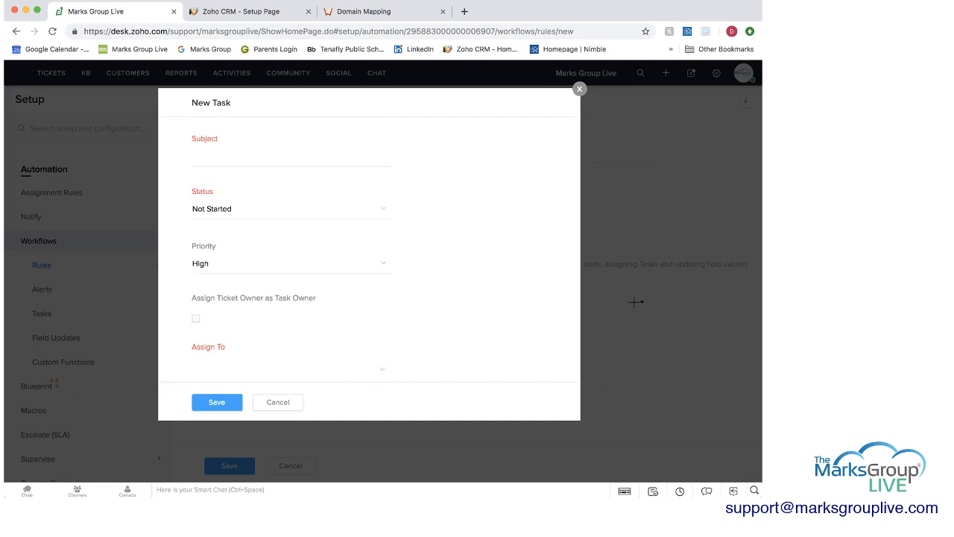
key(Escape)
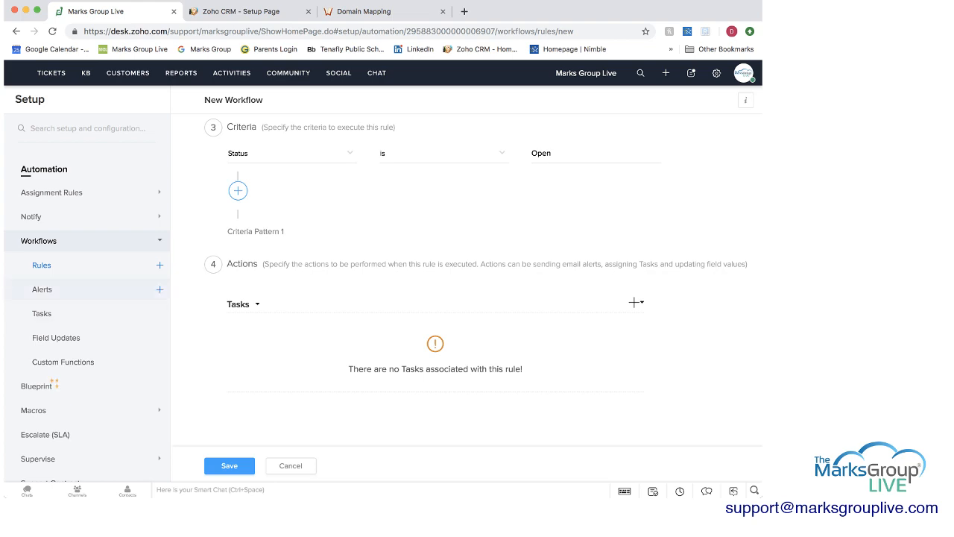
- View the workflow Alerts, Tasks and Field Updates setup pages one after another
click(42, 290)
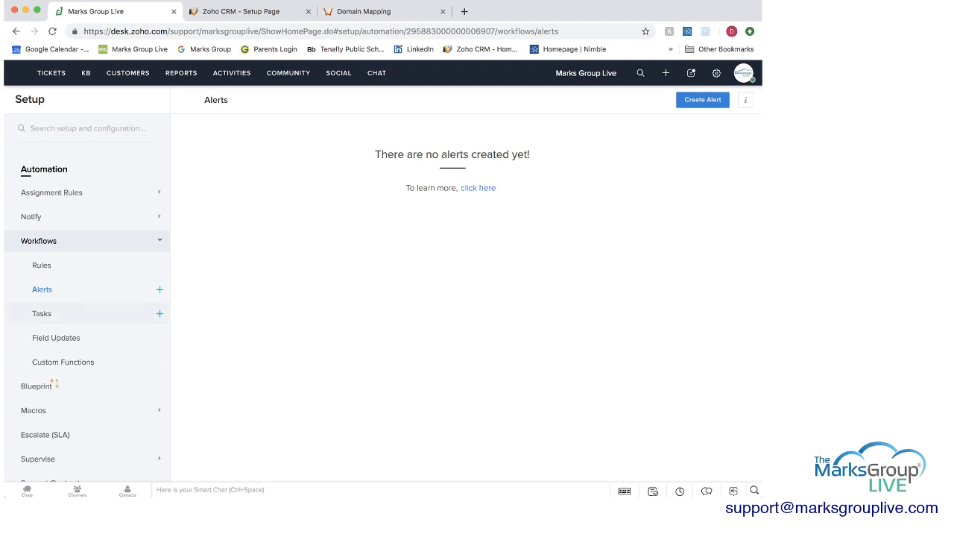
click(42, 313)
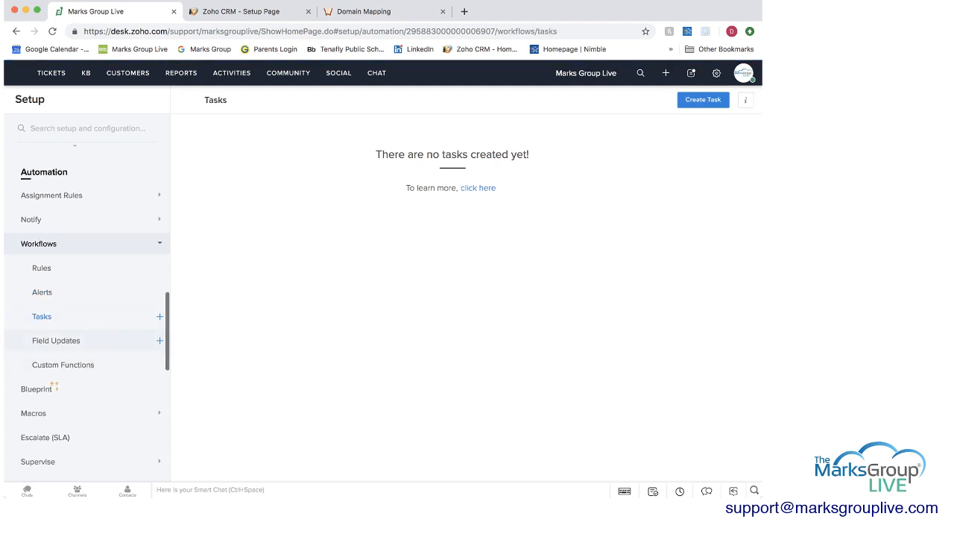
click(56, 340)
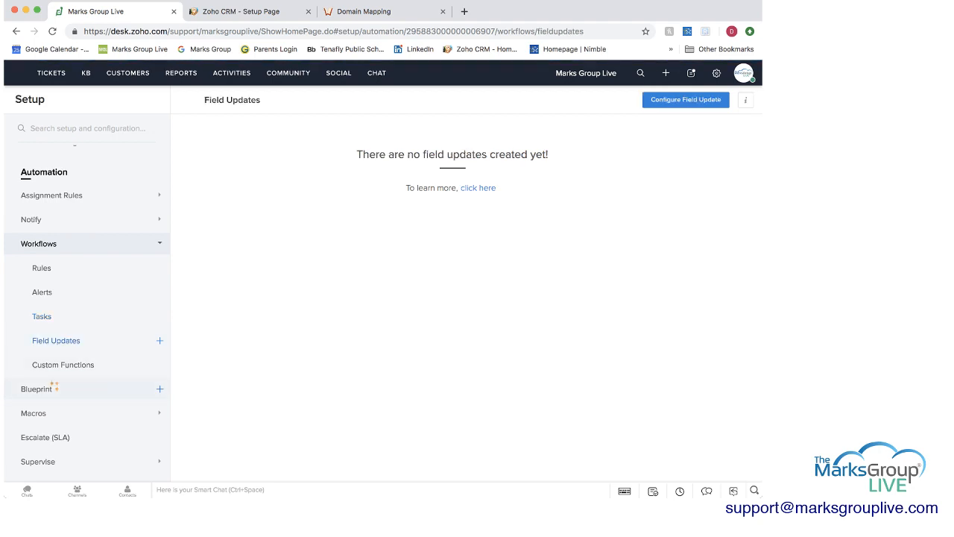
- Open the Blueprint setup page, read its page tips and close them
click(37, 389)
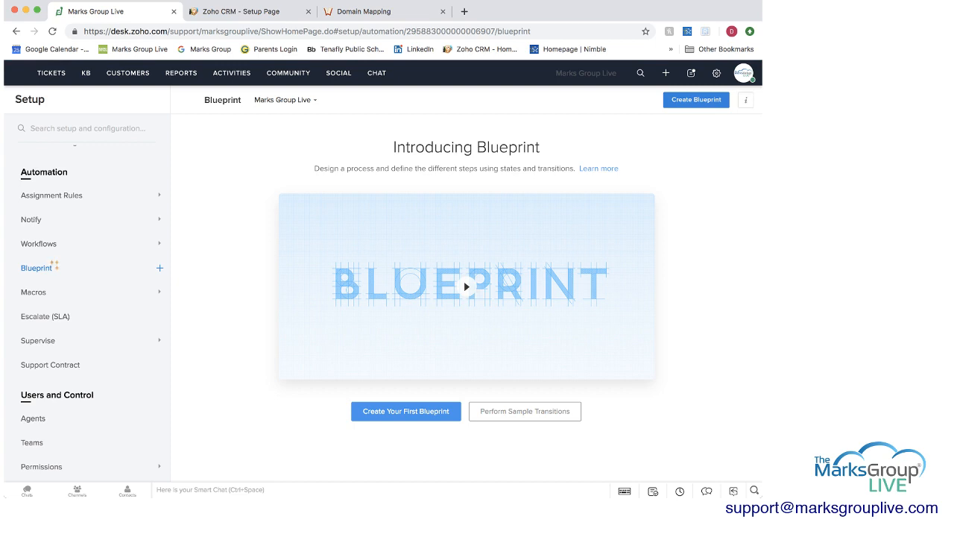
click(746, 99)
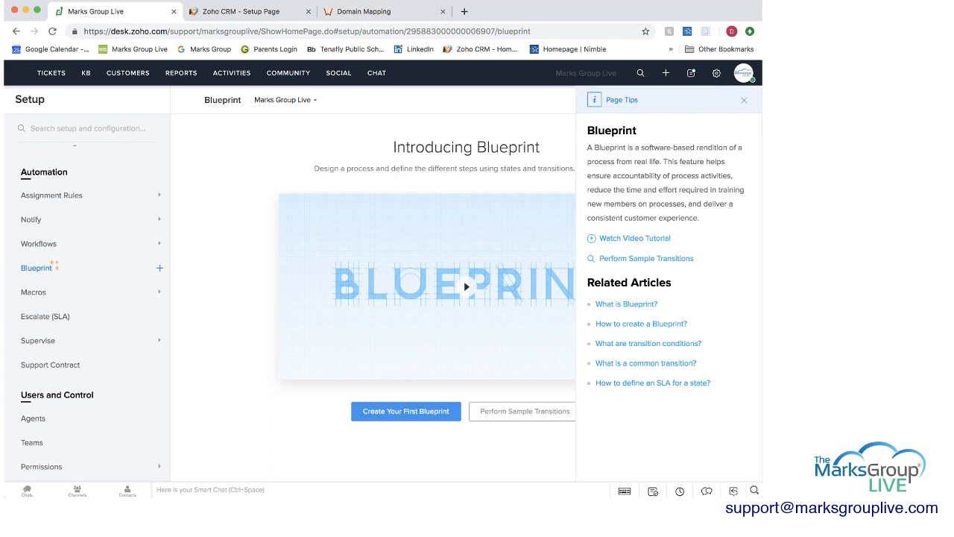
click(744, 99)
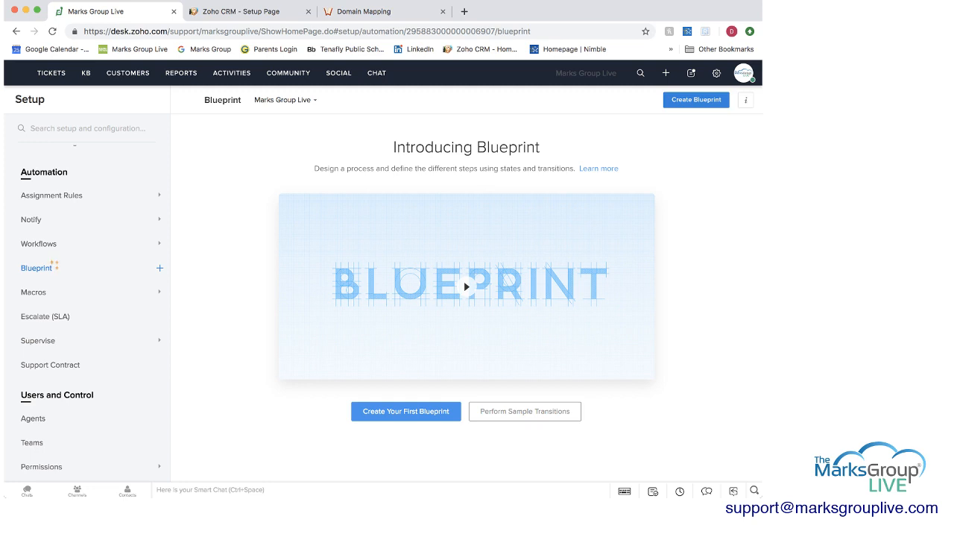
- View the Agents and Teams pages under Users and Control
scroll(87, 309, down, 3)
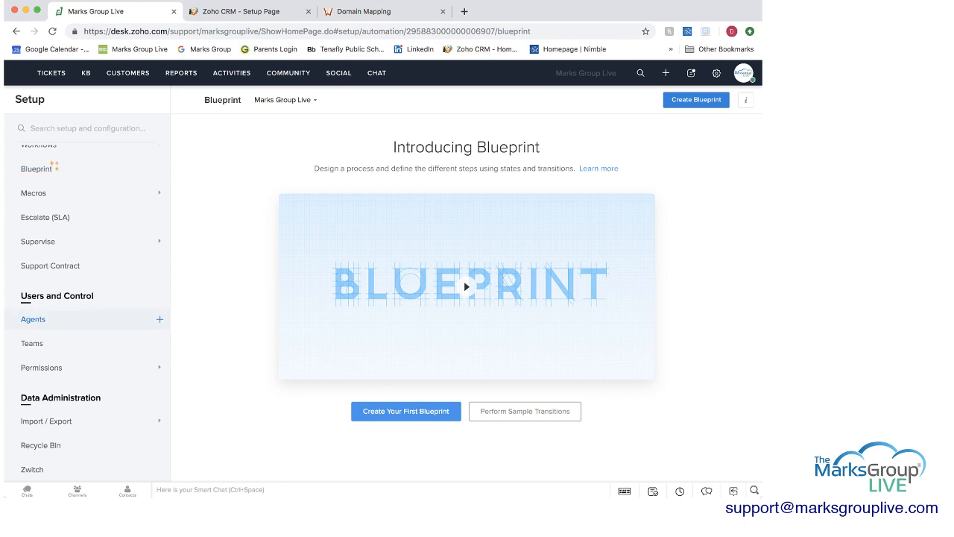
click(44, 319)
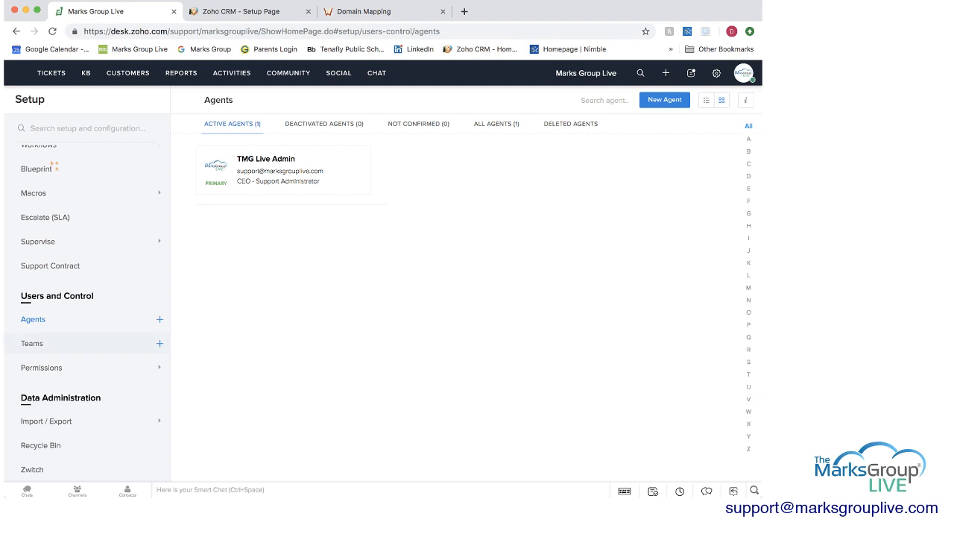
click(32, 343)
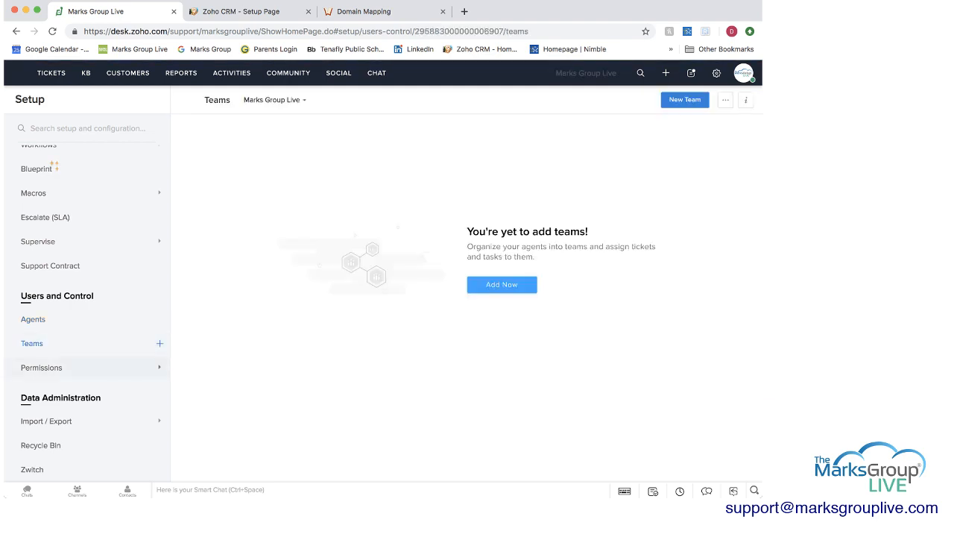
- View the permission roles and inspect the Agent profile's Tickets module permission options without changing them
click(41, 367)
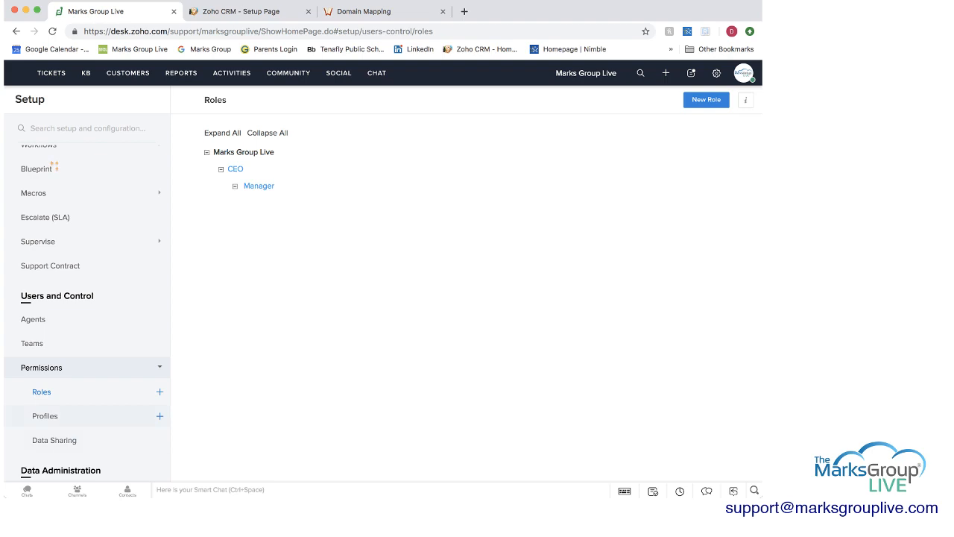
click(45, 415)
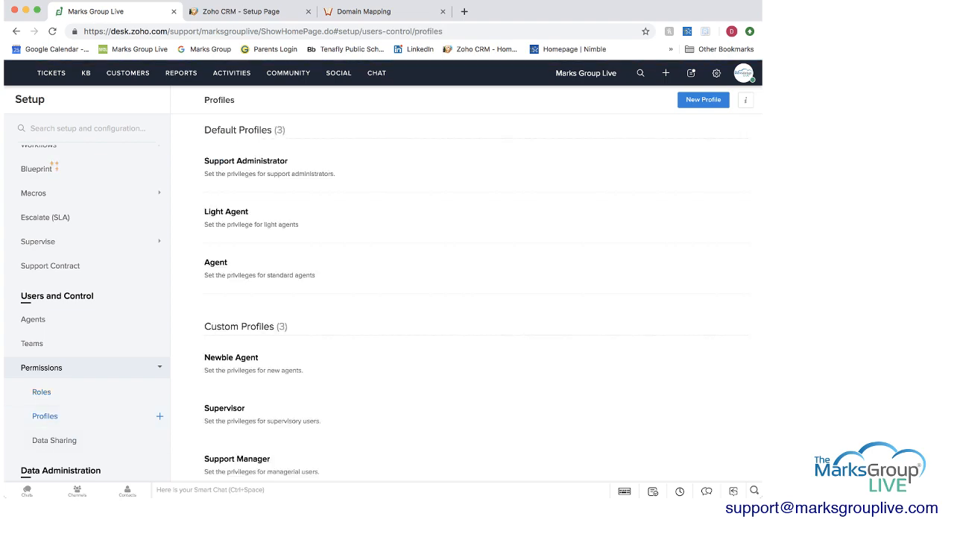
click(216, 262)
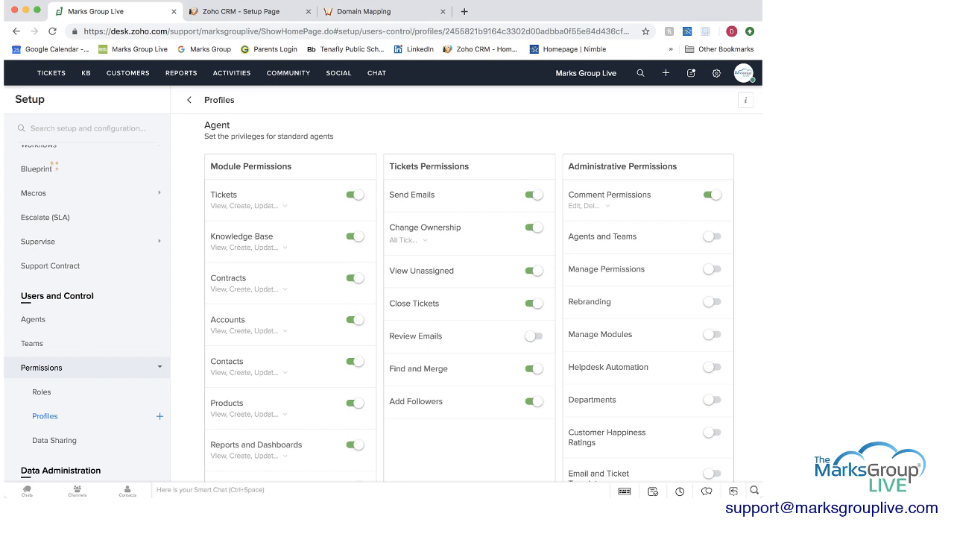
click(285, 206)
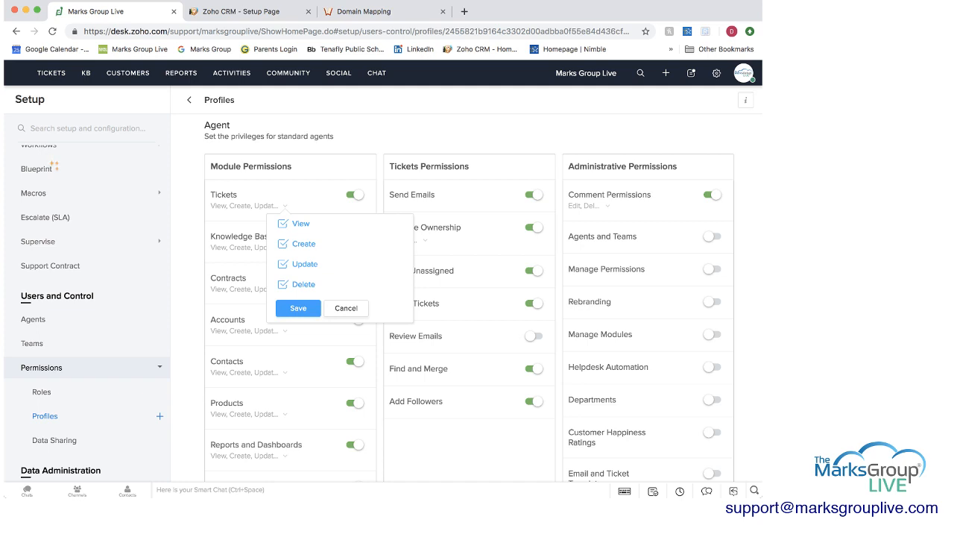
key(Escape)
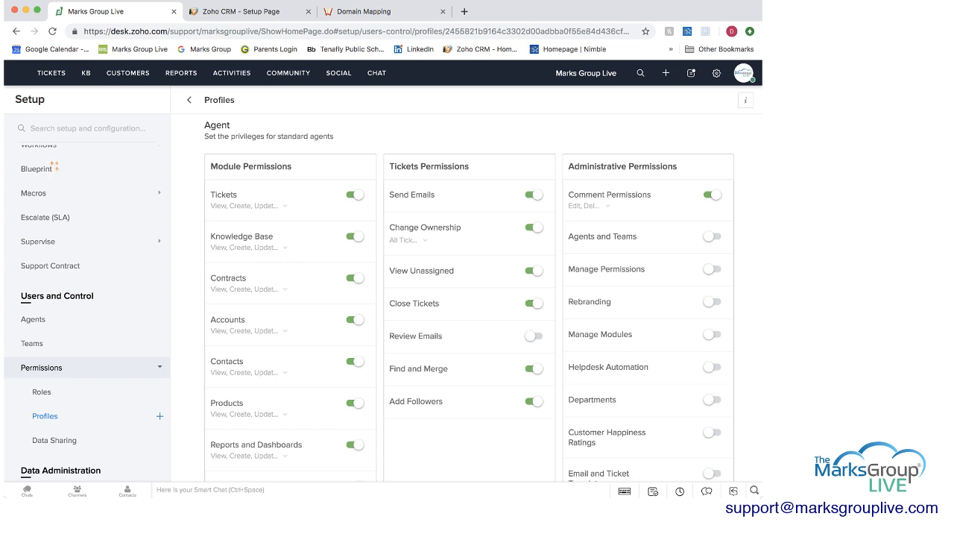
- Look over the Data Administration, Marketplace and Developer Space setup sections and go to the Tickets module
scroll(87, 298, down, 5)
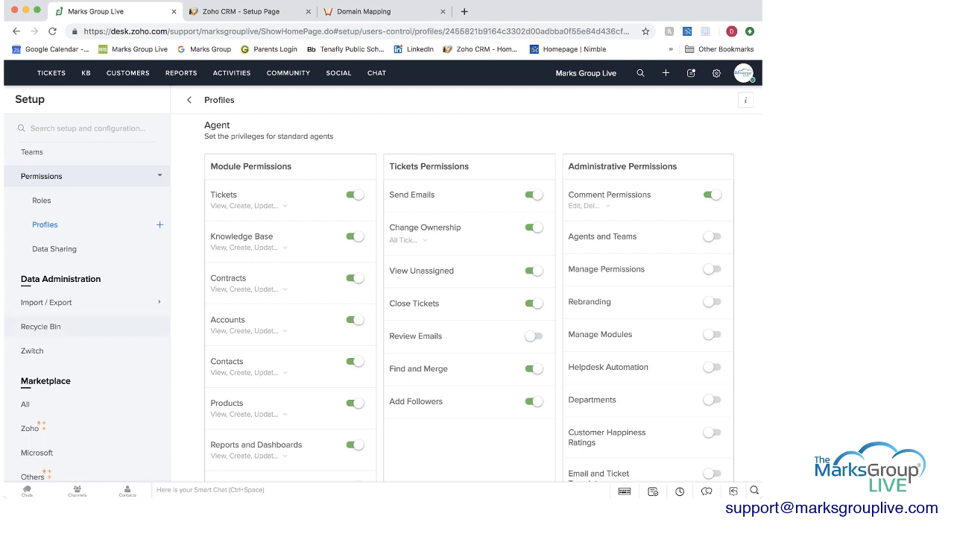
scroll(88, 313, down, 3)
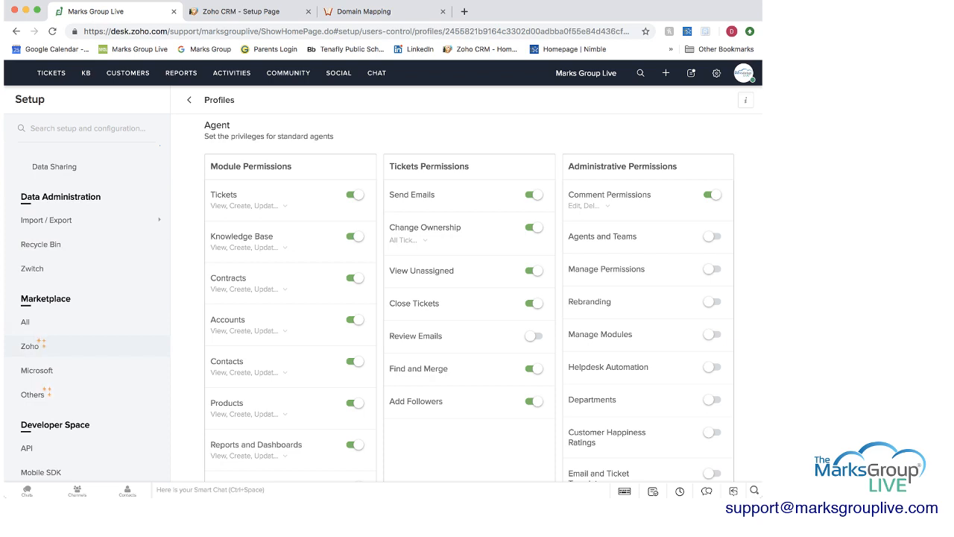
scroll(87, 346, up, 1)
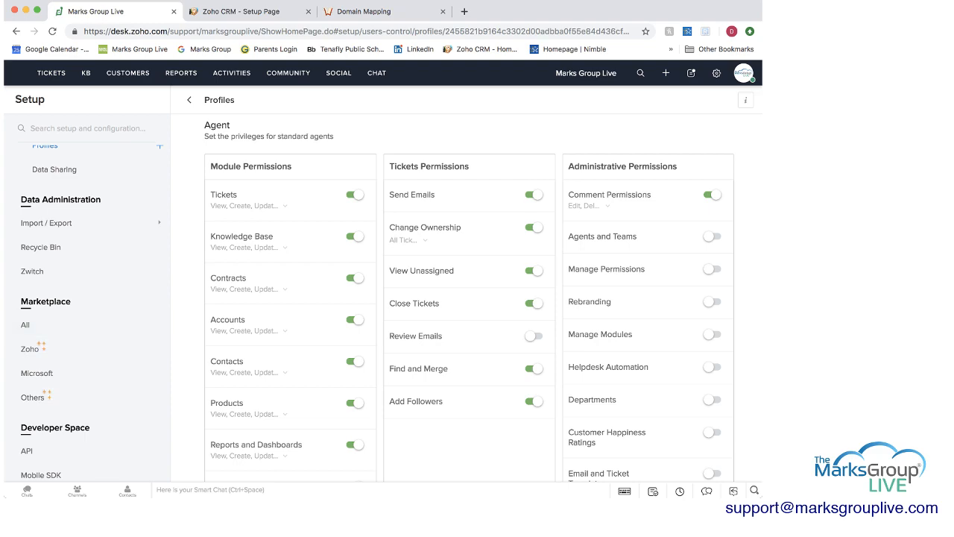
click(51, 72)
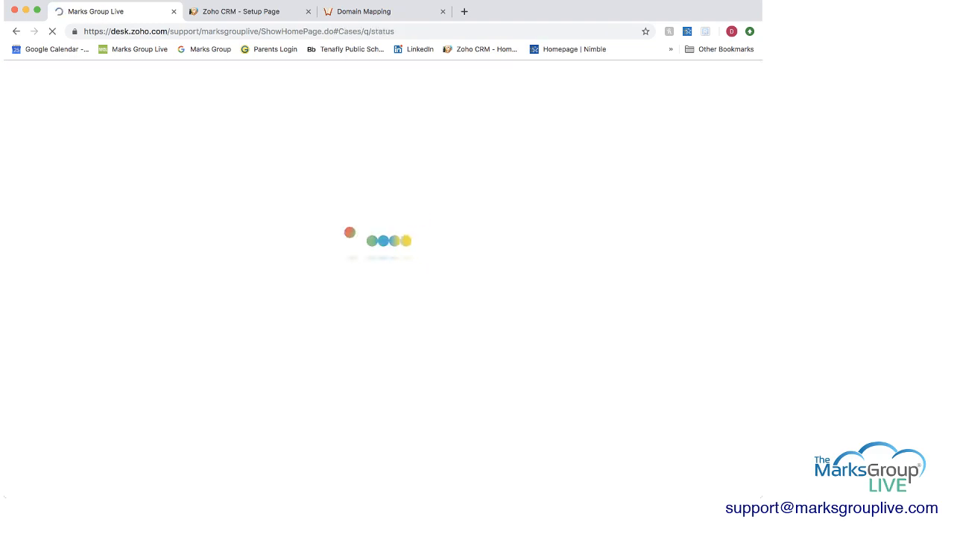